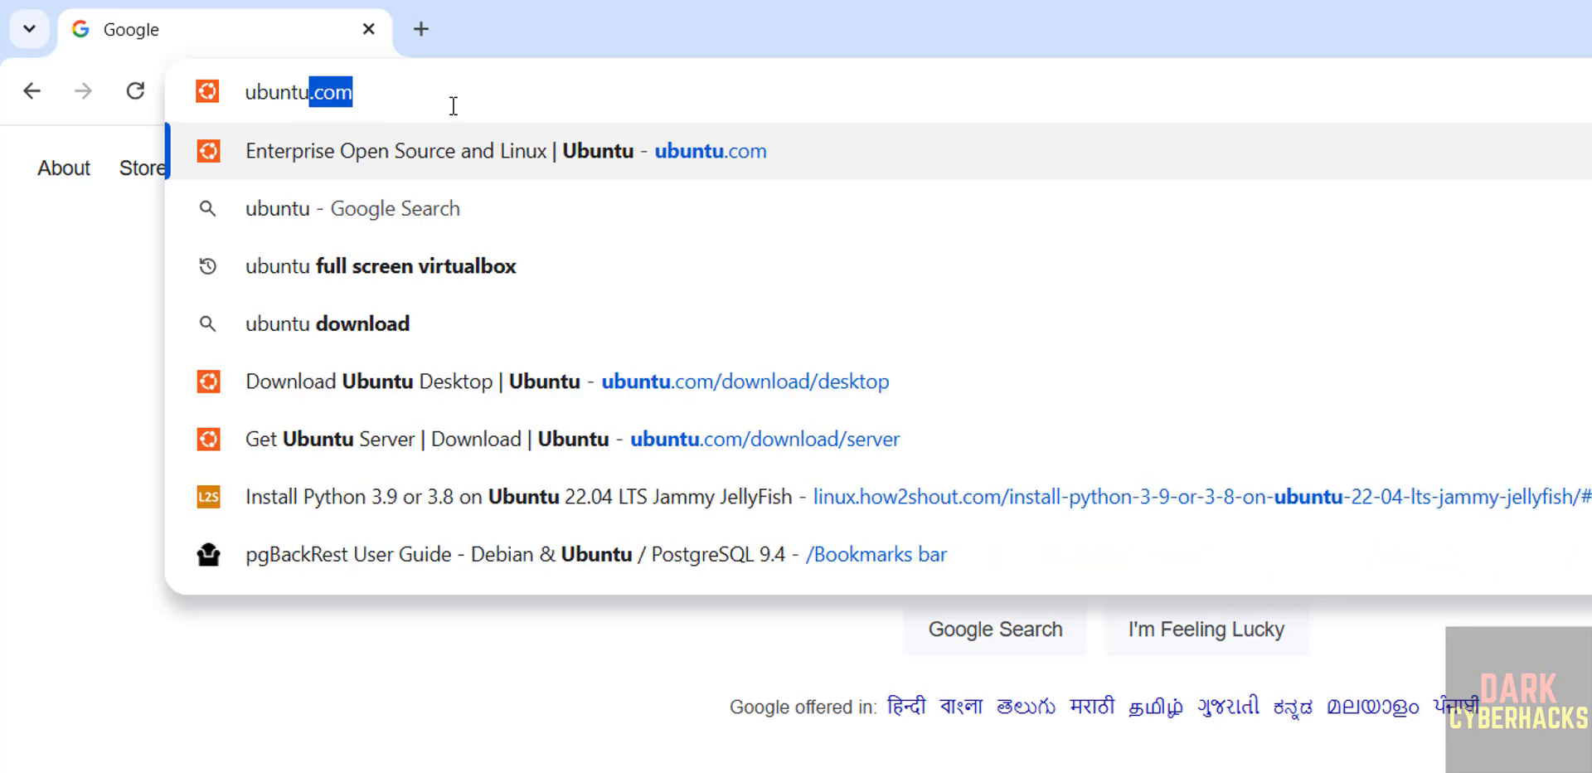
# Open ubuntu.com and navigate to the Get Ubuntu Server download page
pyautogui.press('Return')
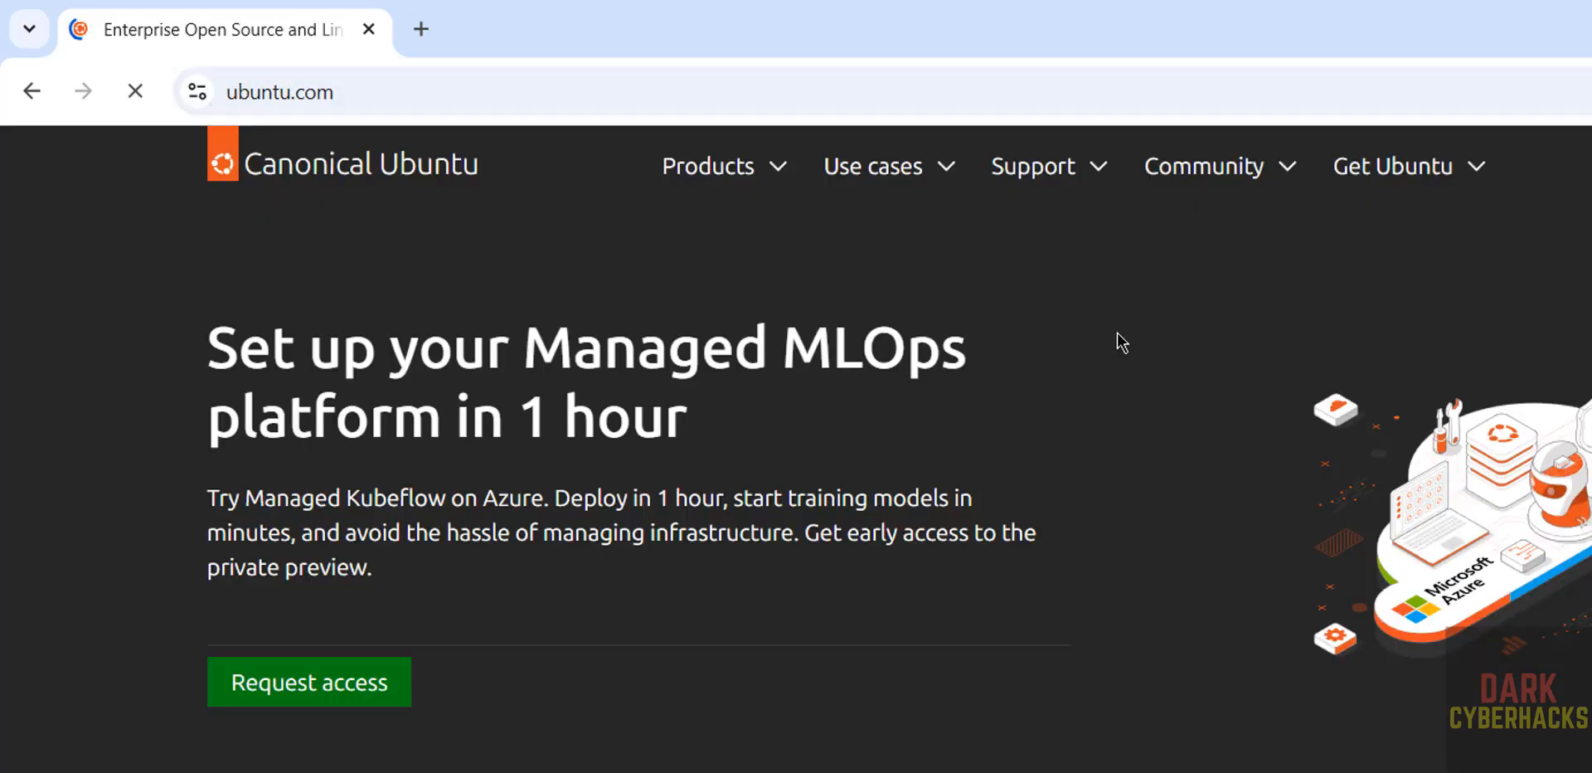
pyautogui.click(1366, 187)
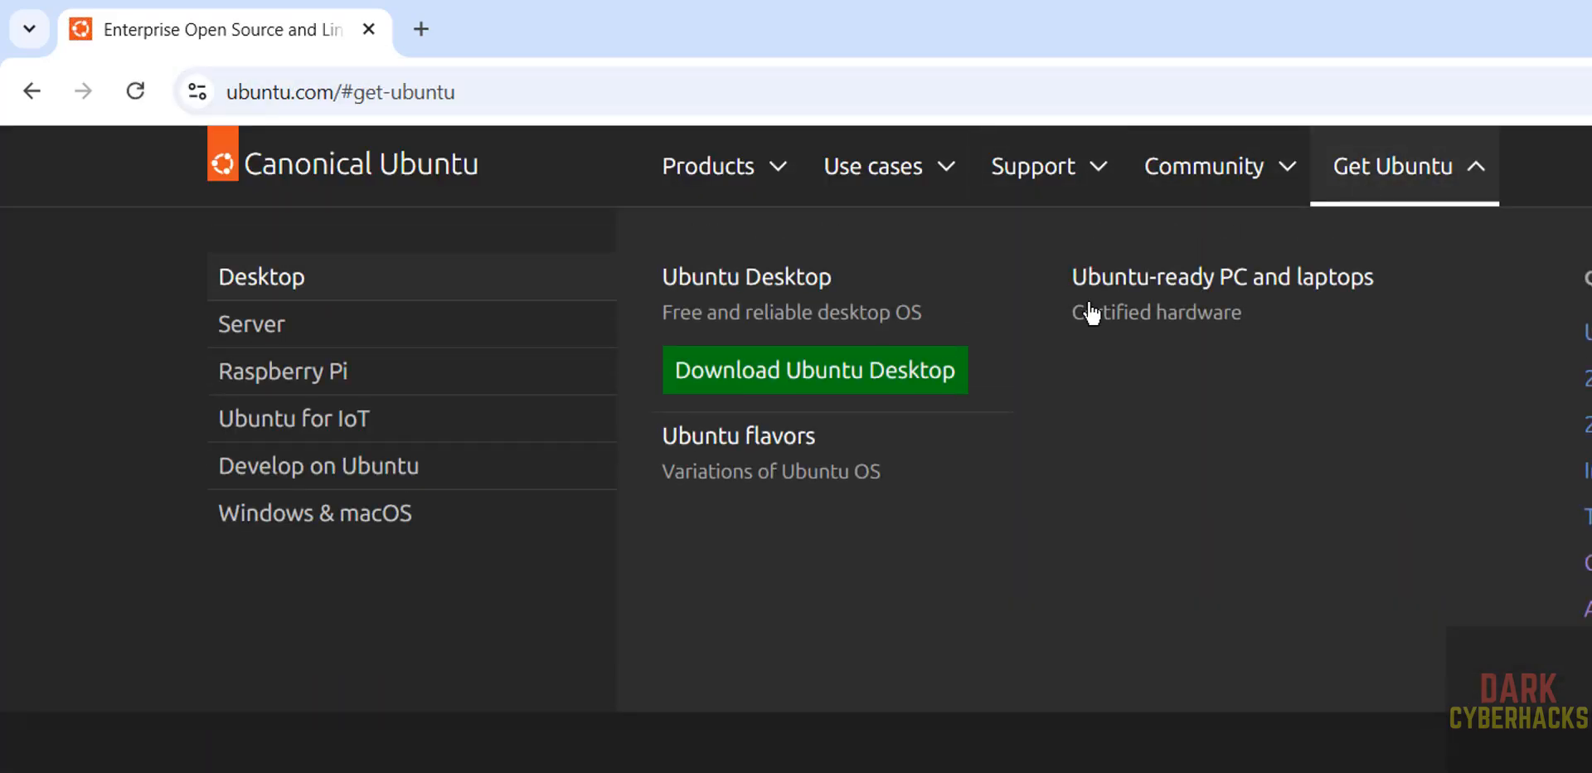
pyautogui.click(264, 331)
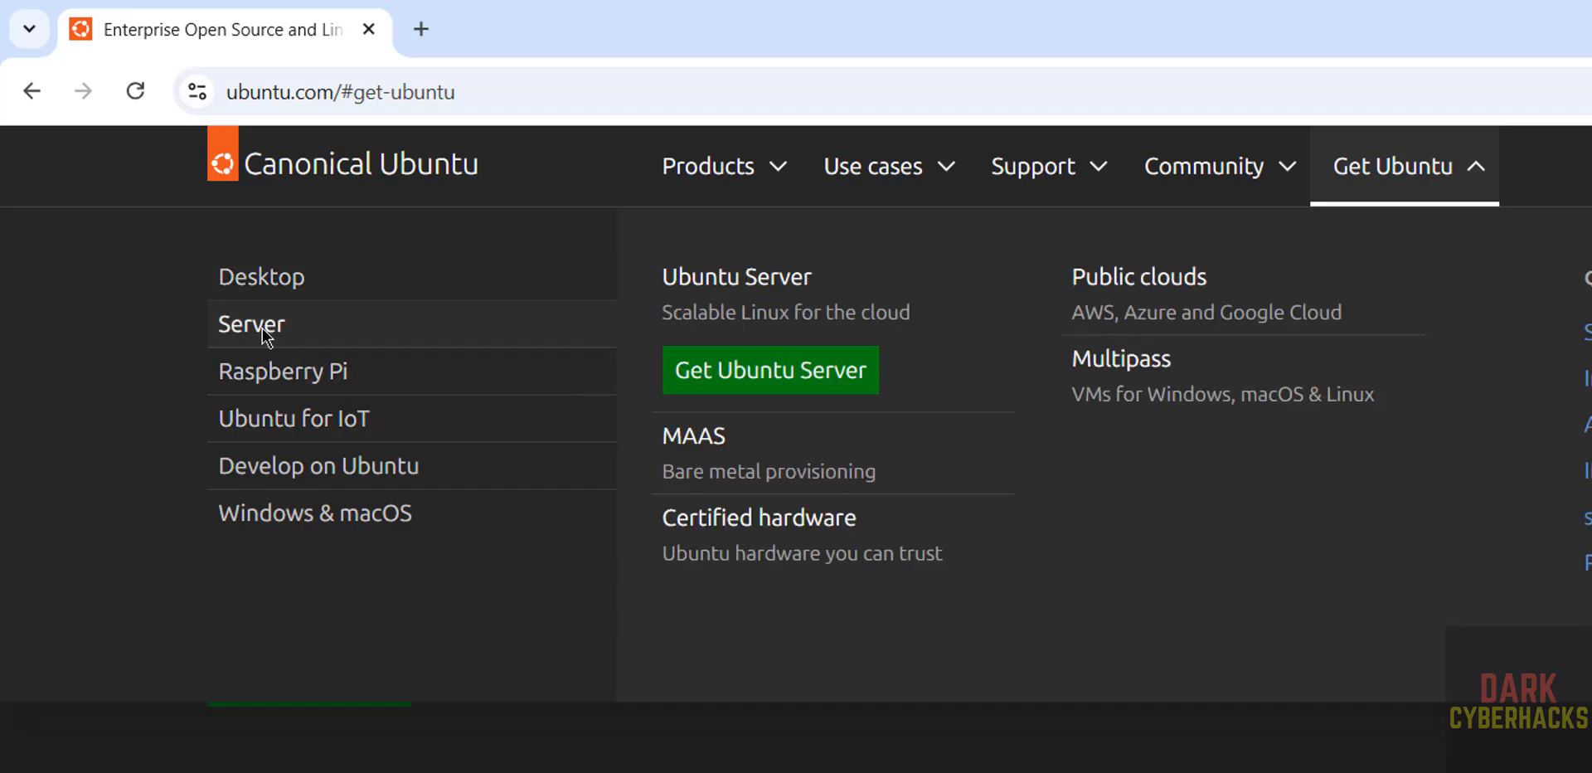
pyautogui.click(810, 378)
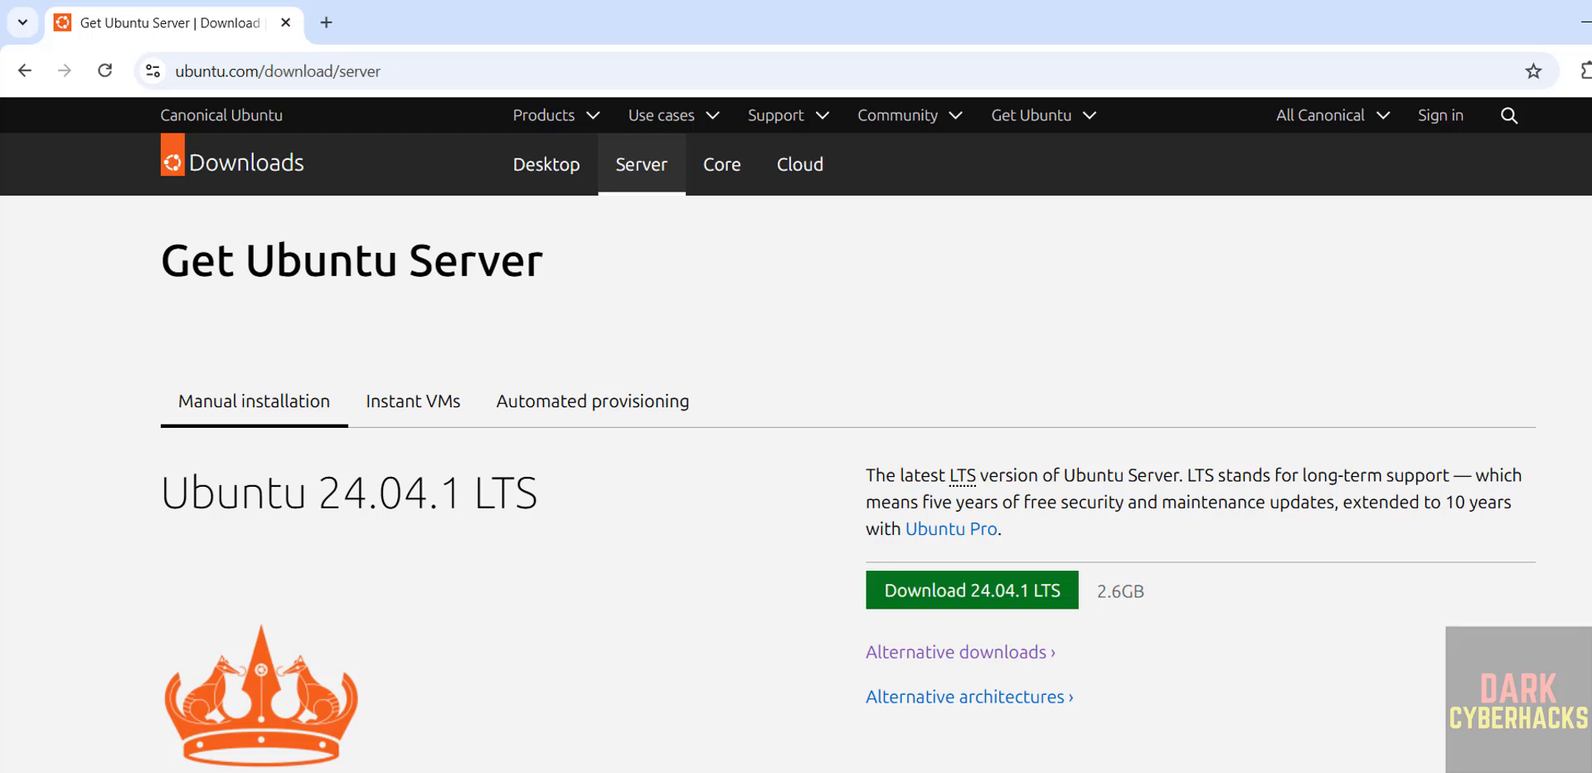
# Download the Ubuntu Server 24.04.1 LTS ISO
pyautogui.scroll(-15, 848, 466)
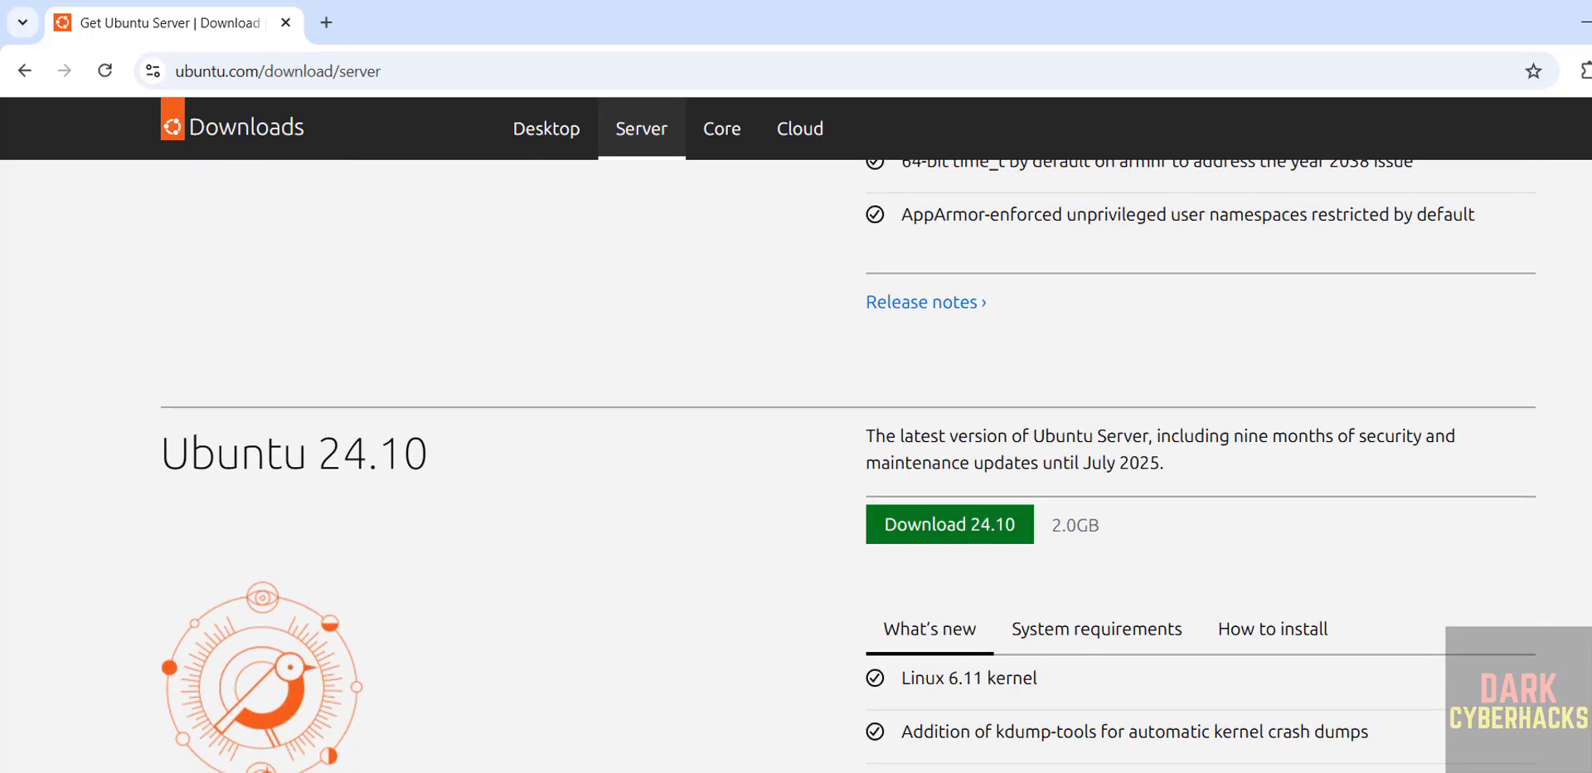
pyautogui.scroll(5, 848, 466)
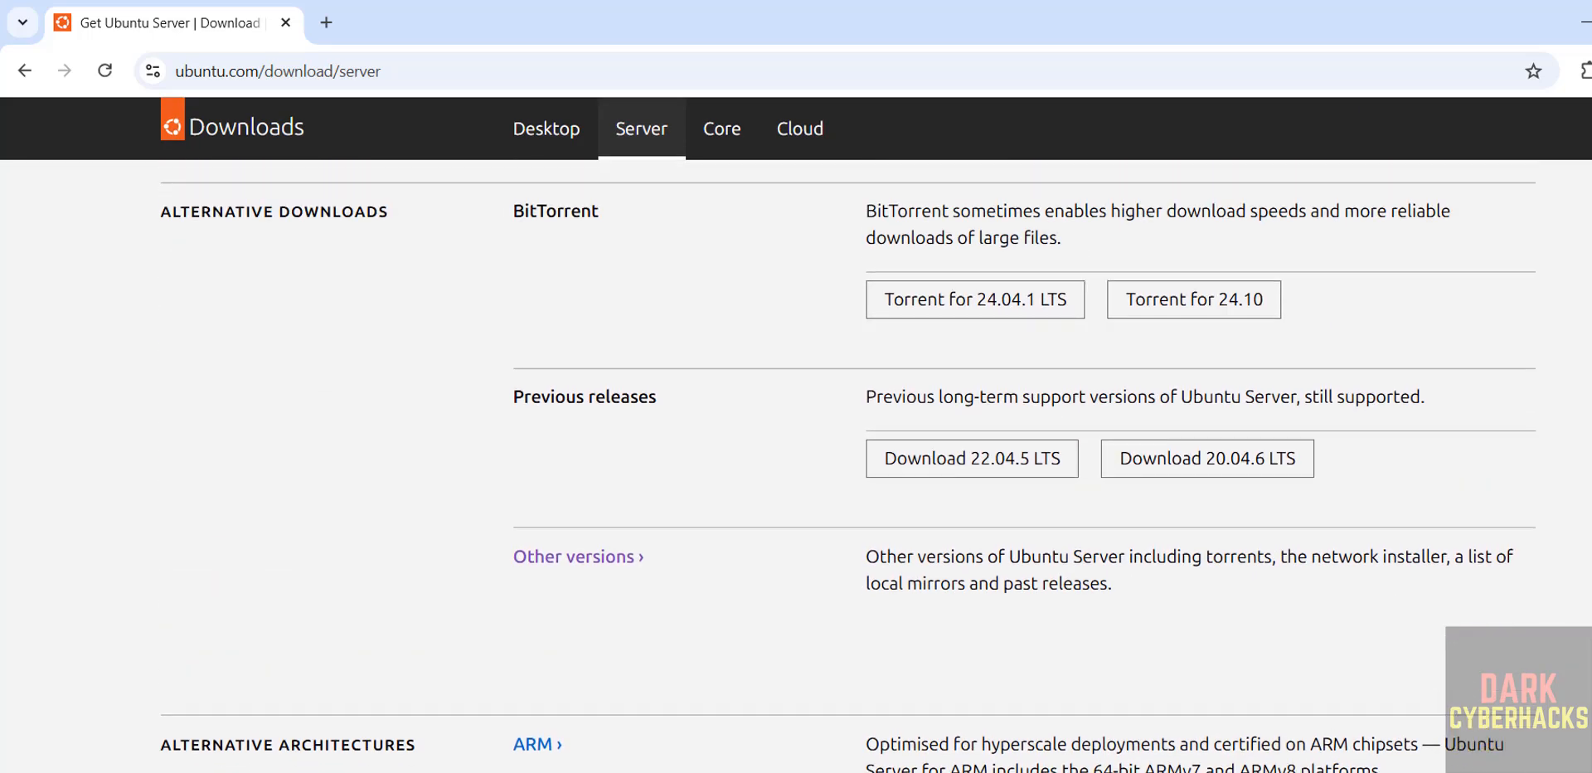
pyautogui.scroll(-1, 848, 466)
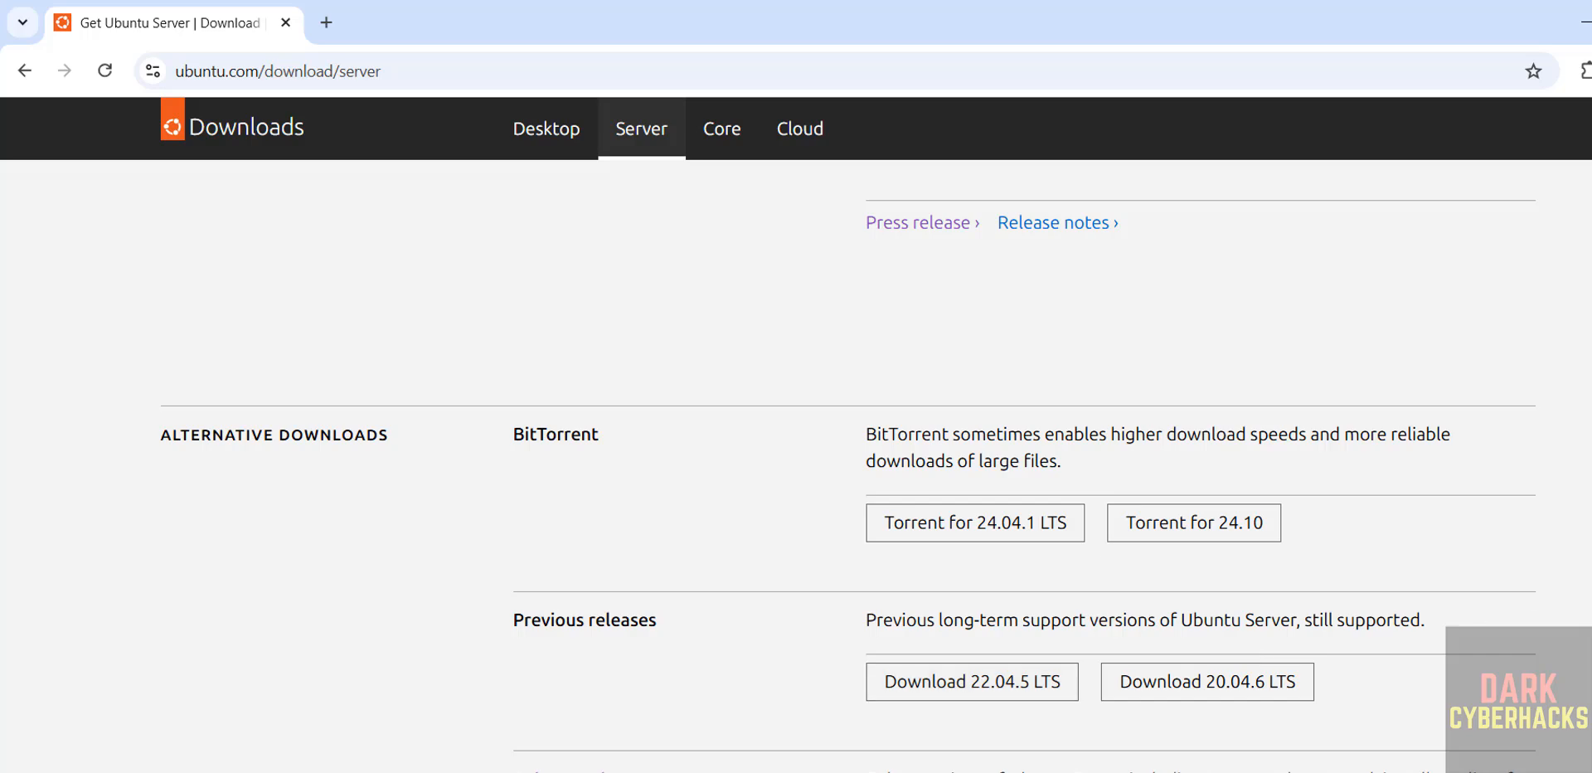
pyautogui.scroll(-1, 953, 539)
pyautogui.scroll(2, 954, 539)
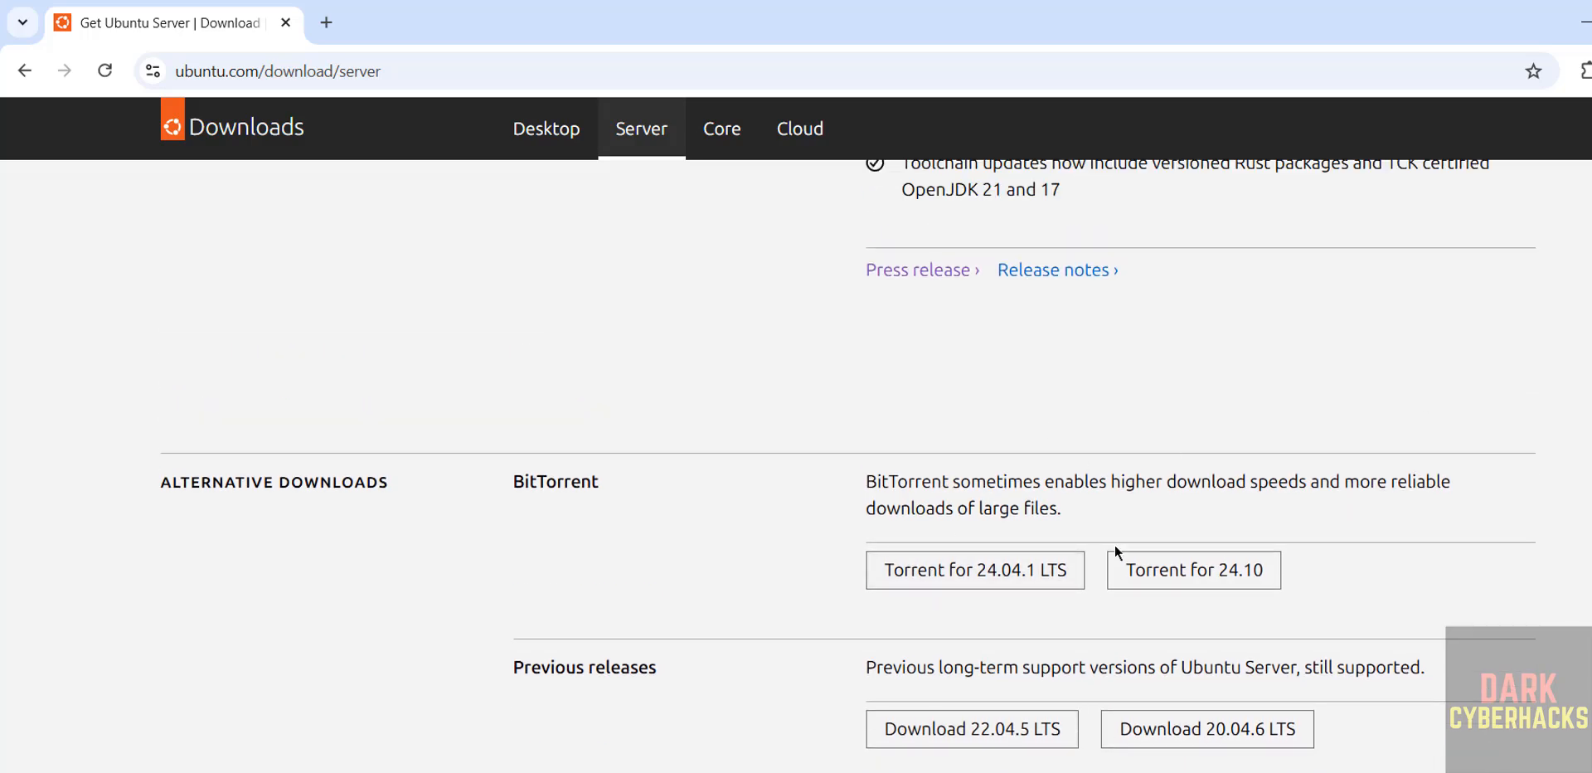
pyautogui.scroll(10, 1007, 429)
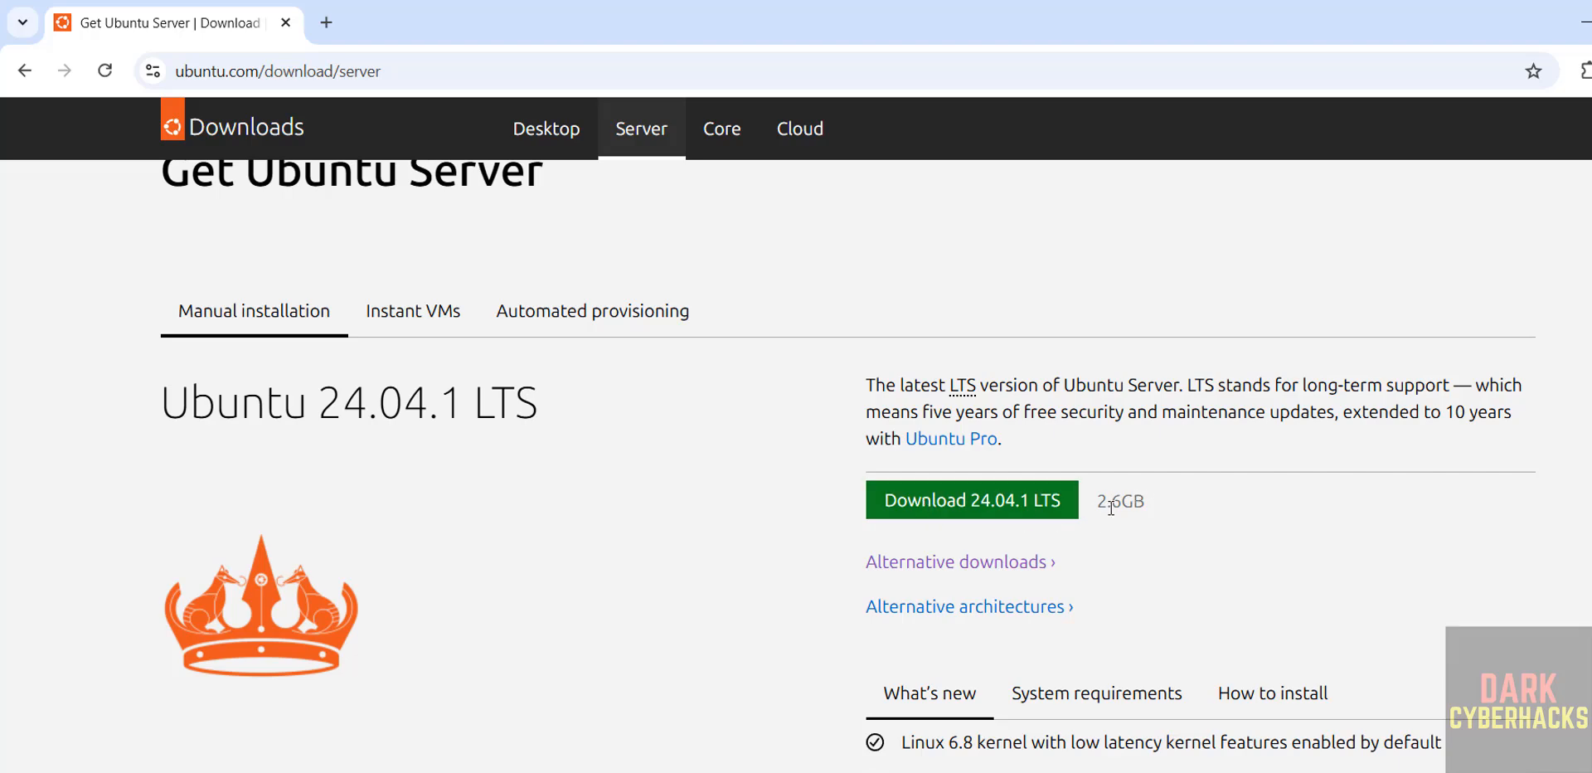
pyautogui.click(1001, 513)
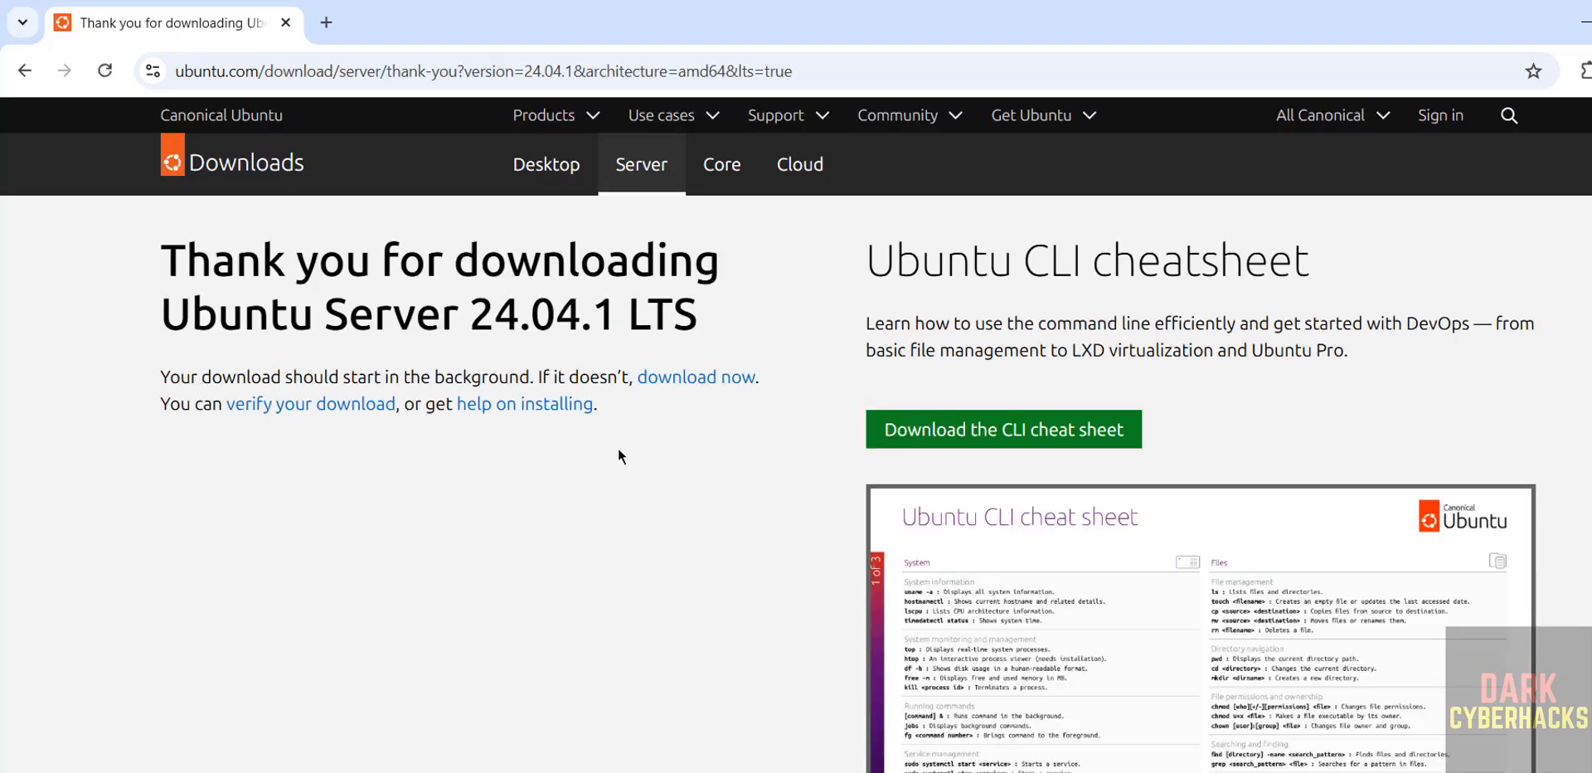
# Cancel the ubuntu-24.04.1-live-server-amd64.iso download and remove it from the download history
pyautogui.hotkey('ctrl', 'j')
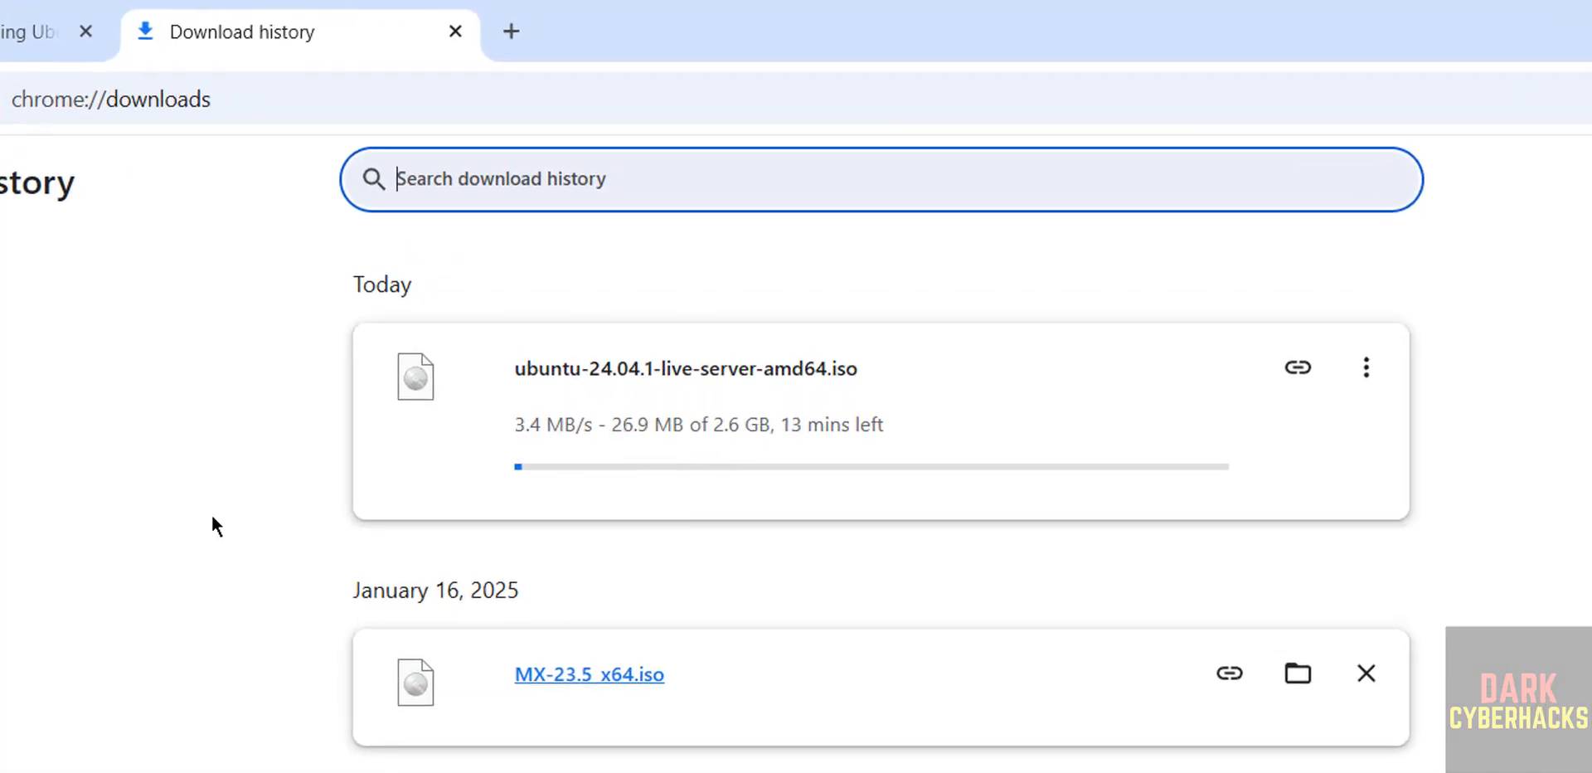
pyautogui.click(1373, 382)
pyautogui.click(1261, 440)
pyautogui.click(1364, 374)
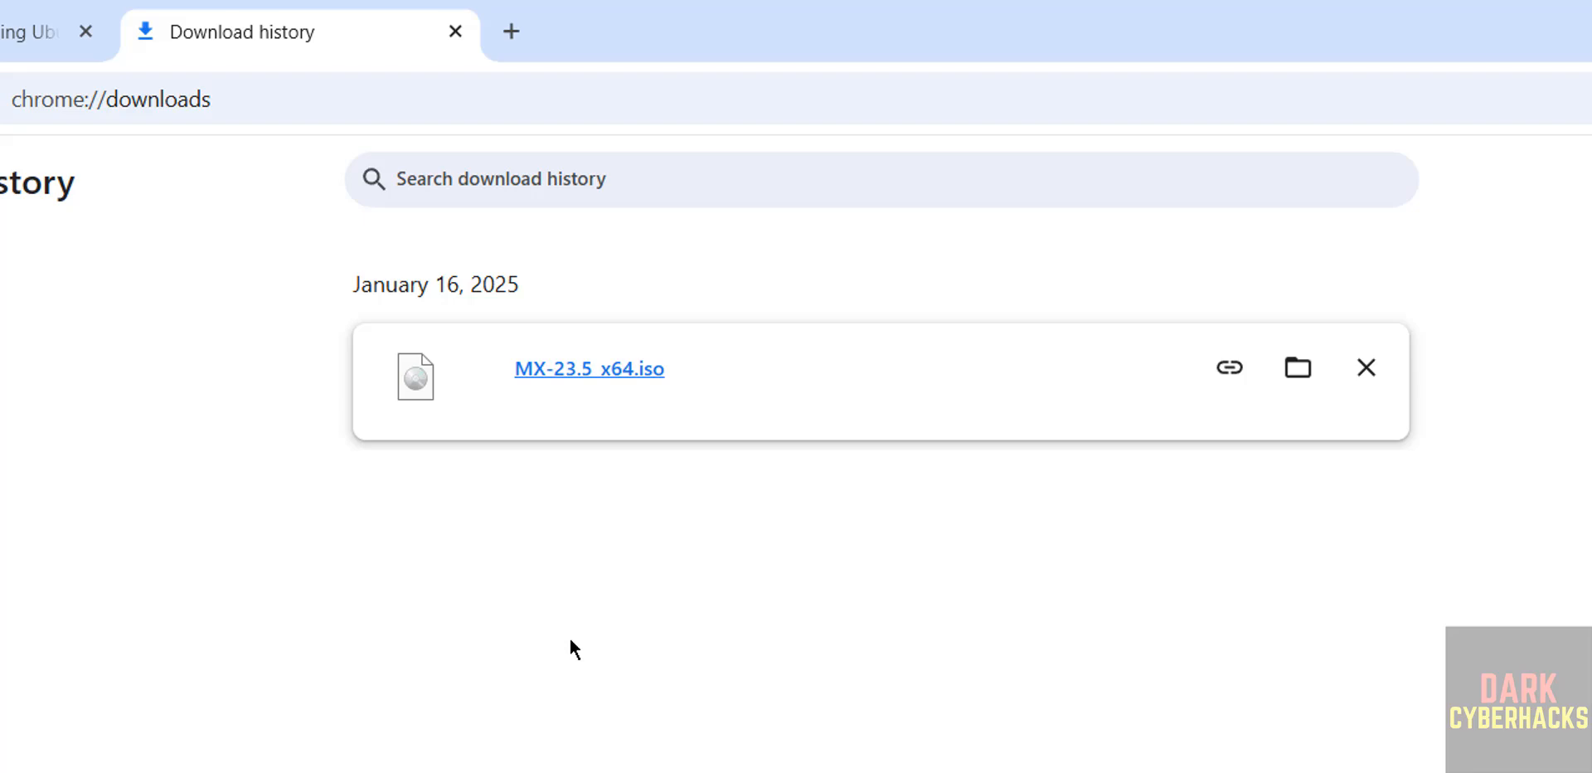
# Launch VMware Workstation Pro from the Start search
pyautogui.press('super')
pyautogui.write('vmwar')
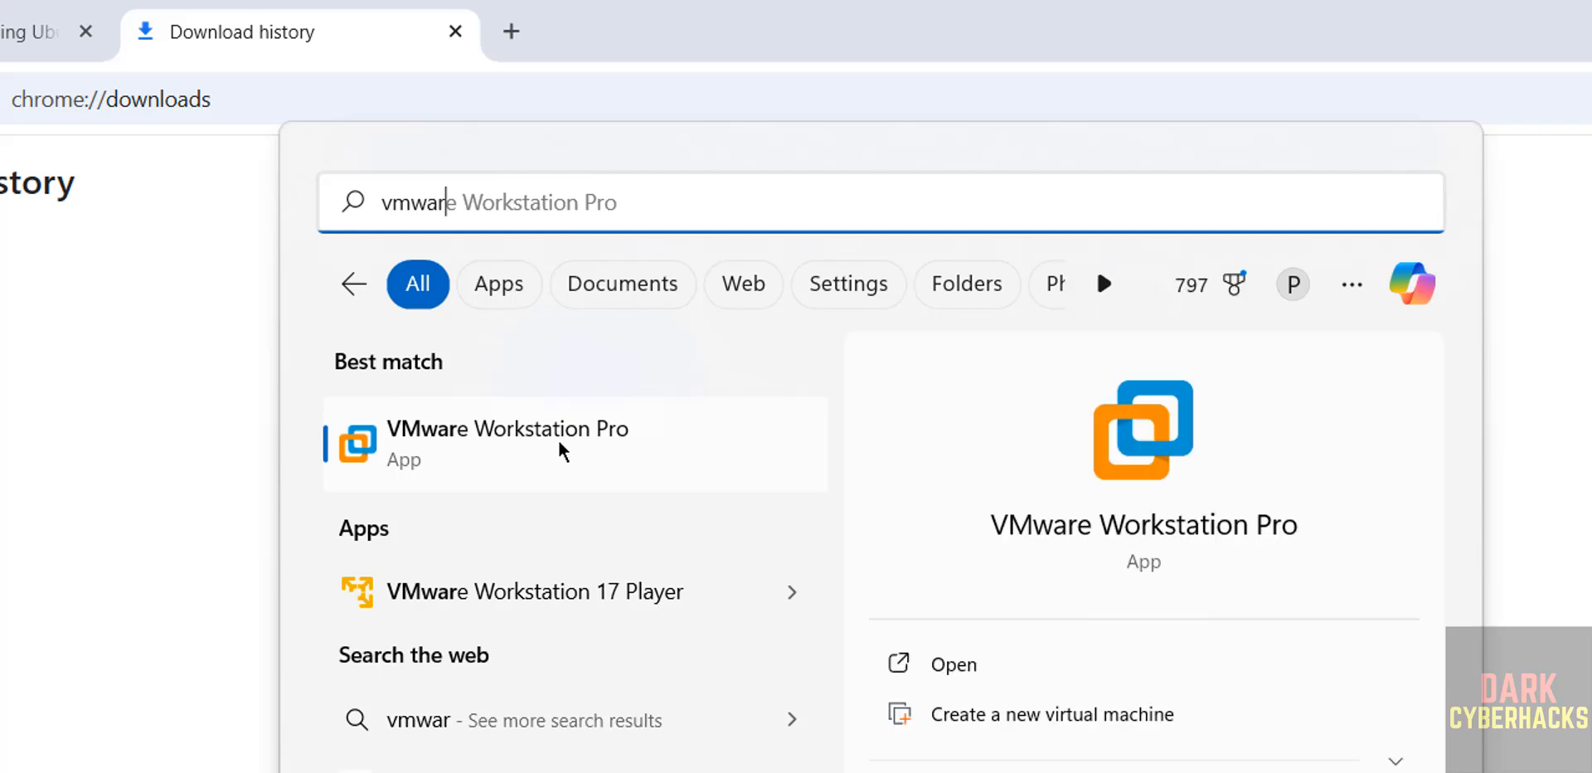
pyautogui.click(604, 443)
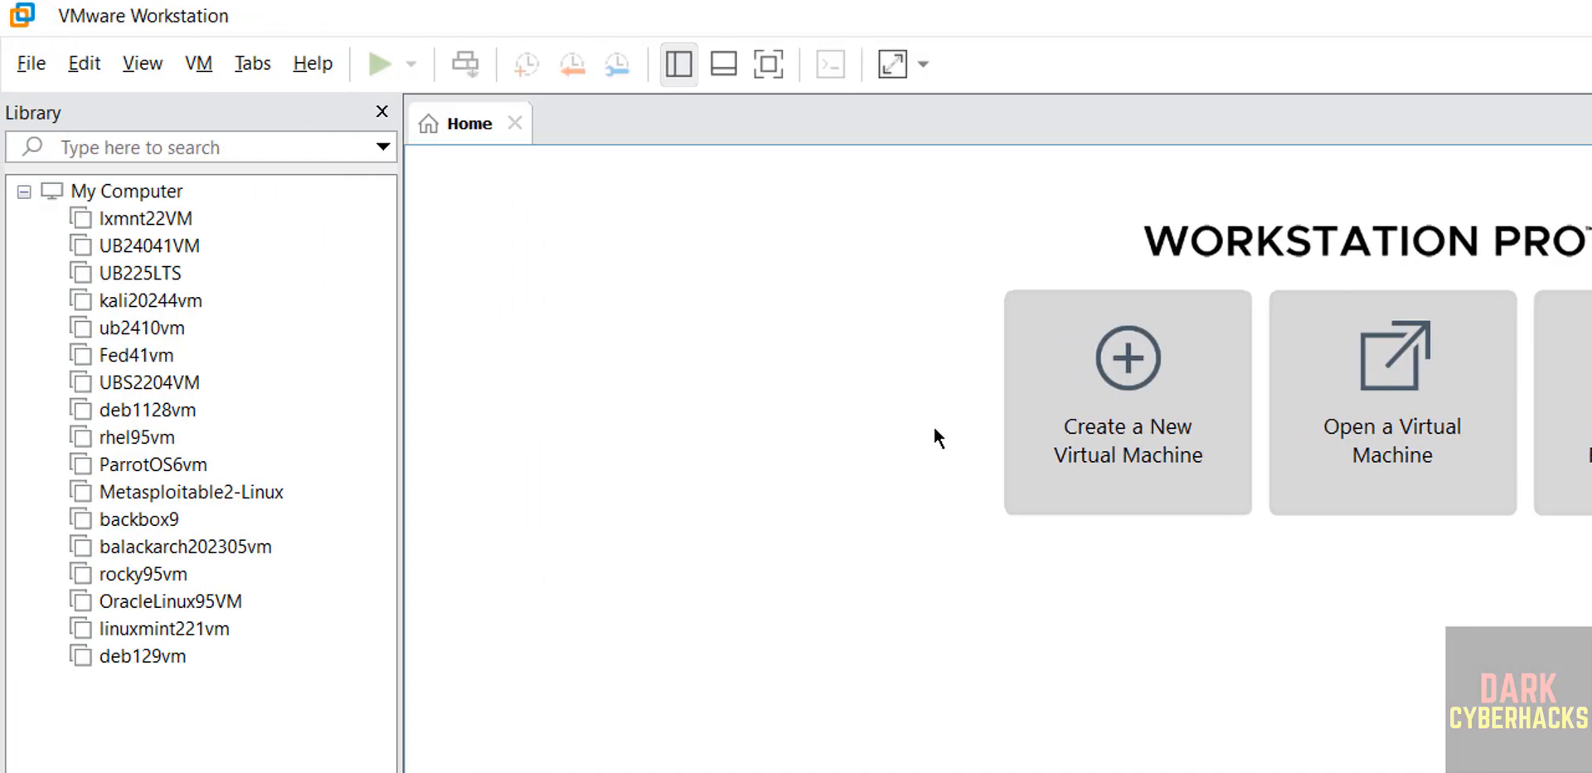
# Start the New Virtual Machine Wizard with the Typical configuration
pyautogui.click(28, 66)
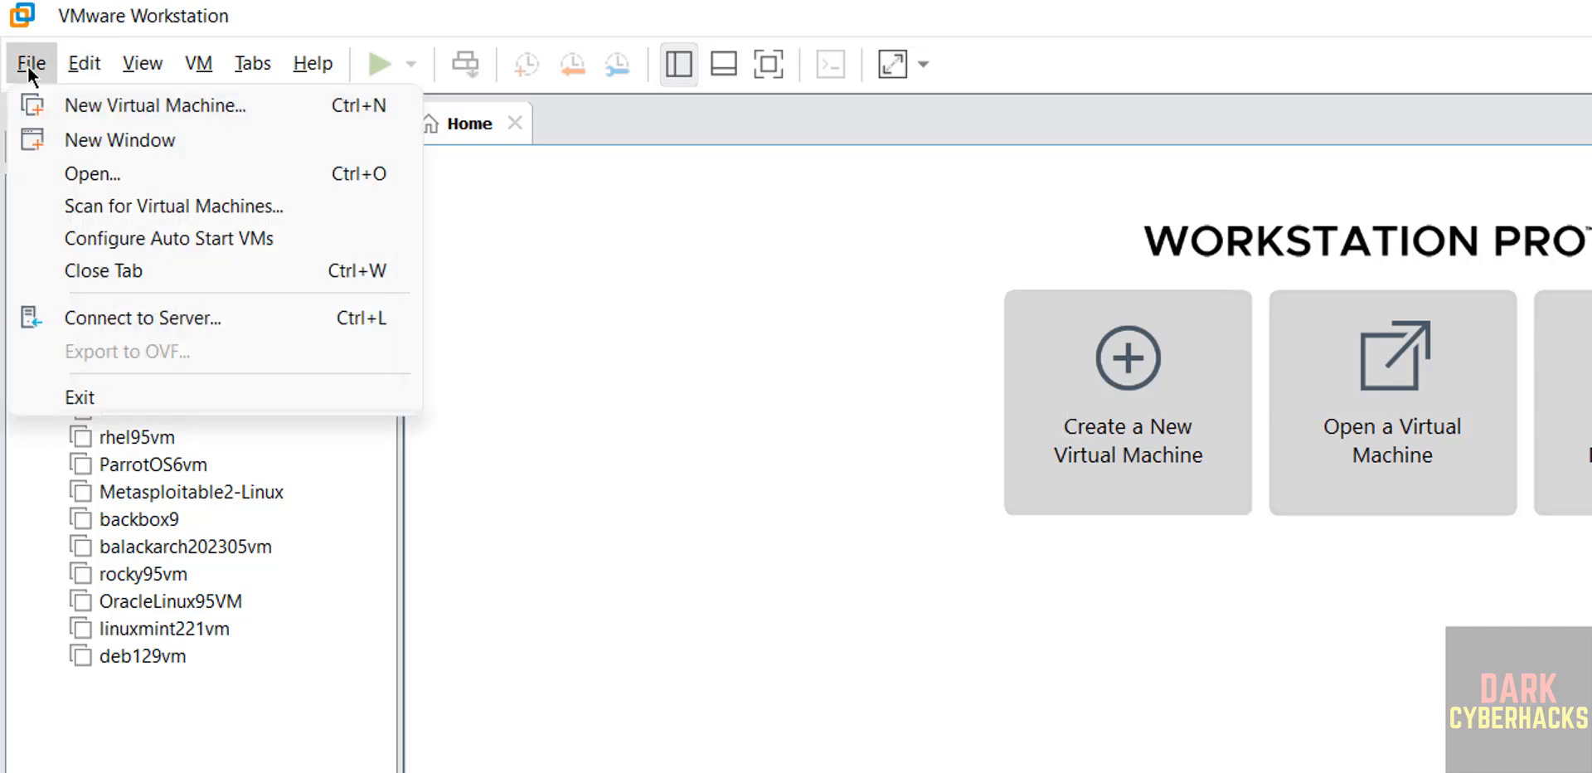
pyautogui.click(54, 108)
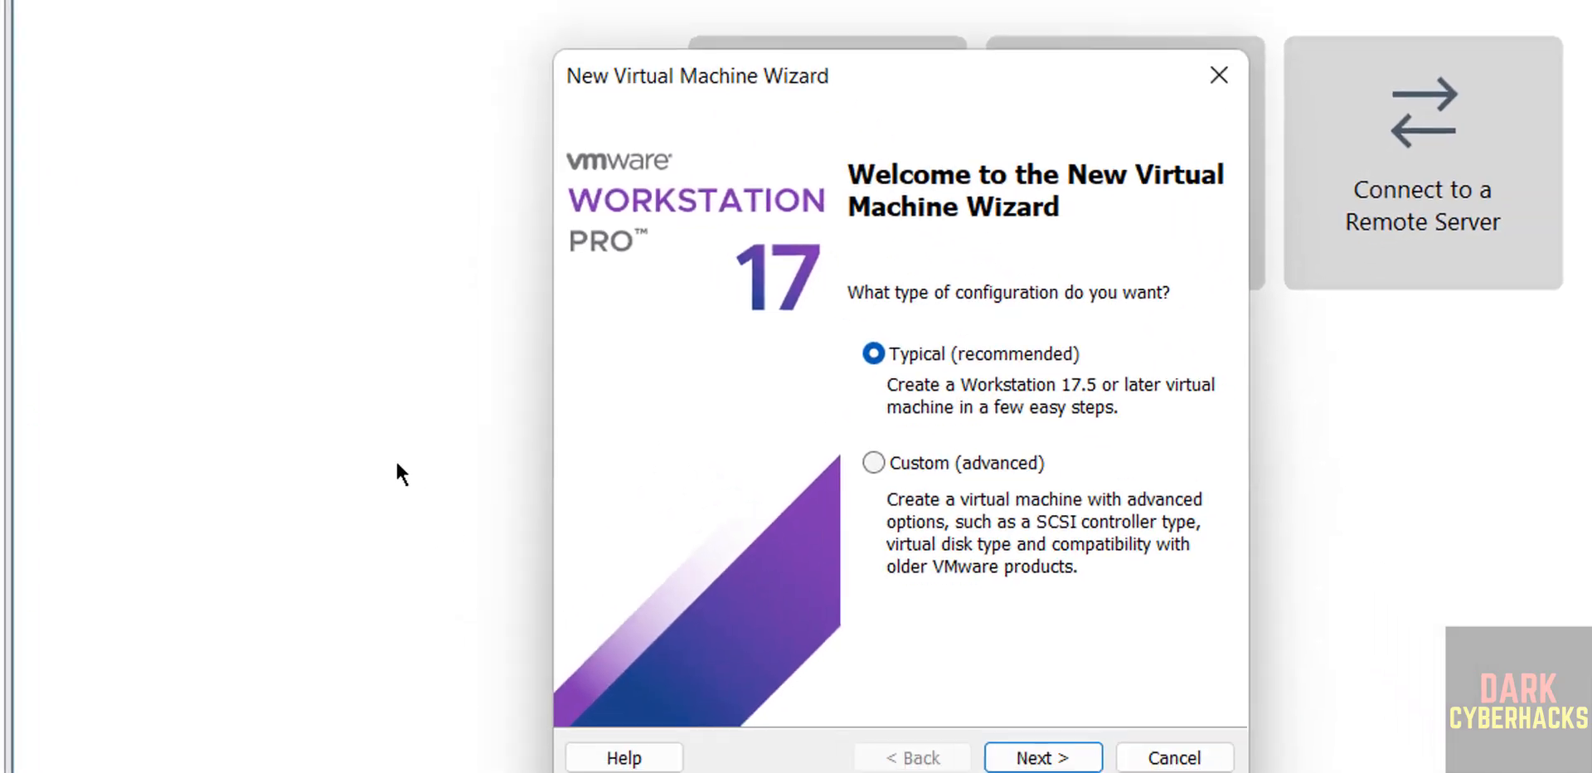
pyautogui.click(1034, 750)
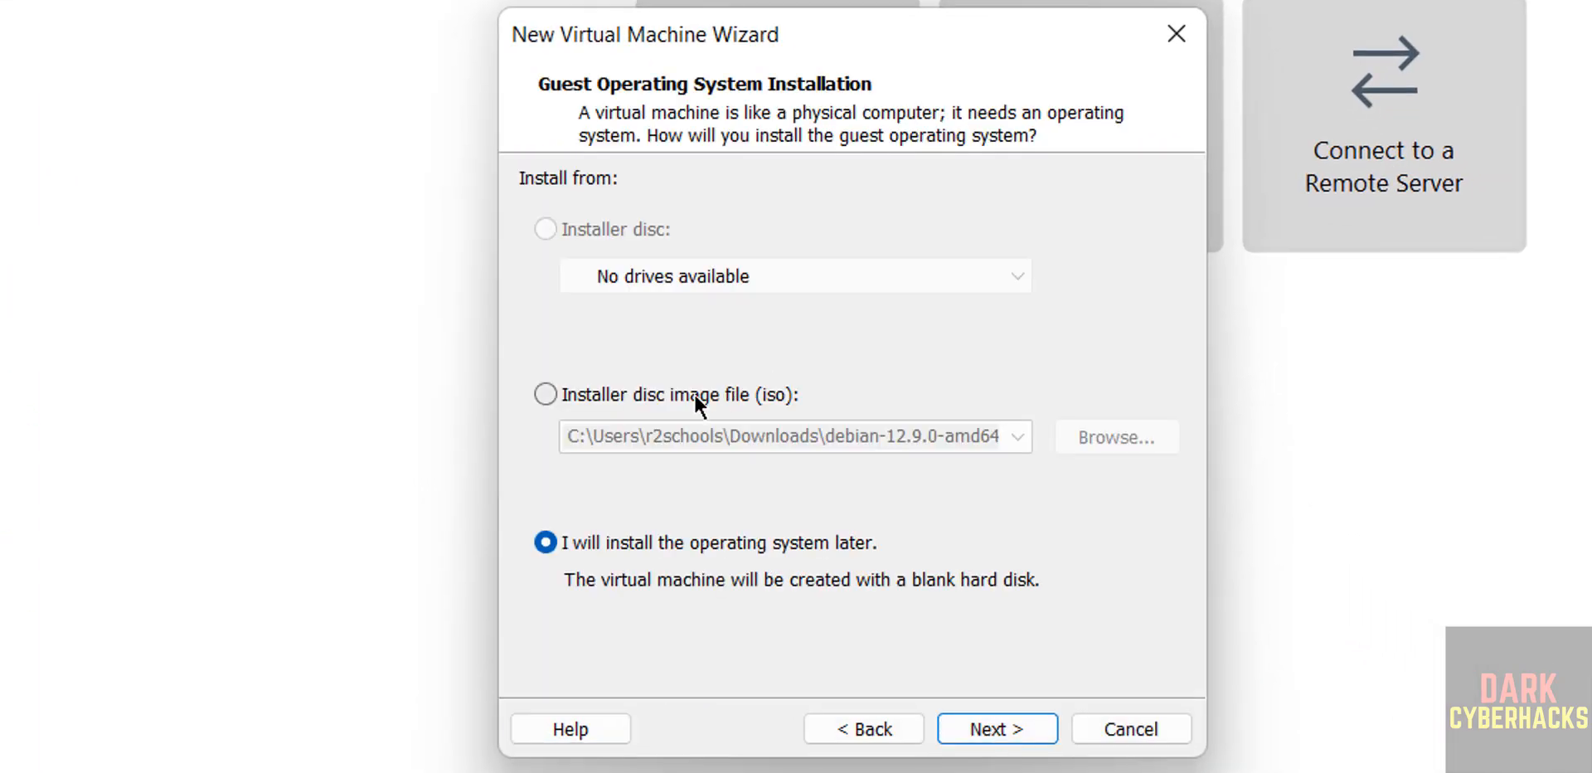
# Use installer disc image E:\ISO\ubuntu-24.04.1-live-server-amd64.iso as the guest OS source and continue
pyautogui.click(694, 393)
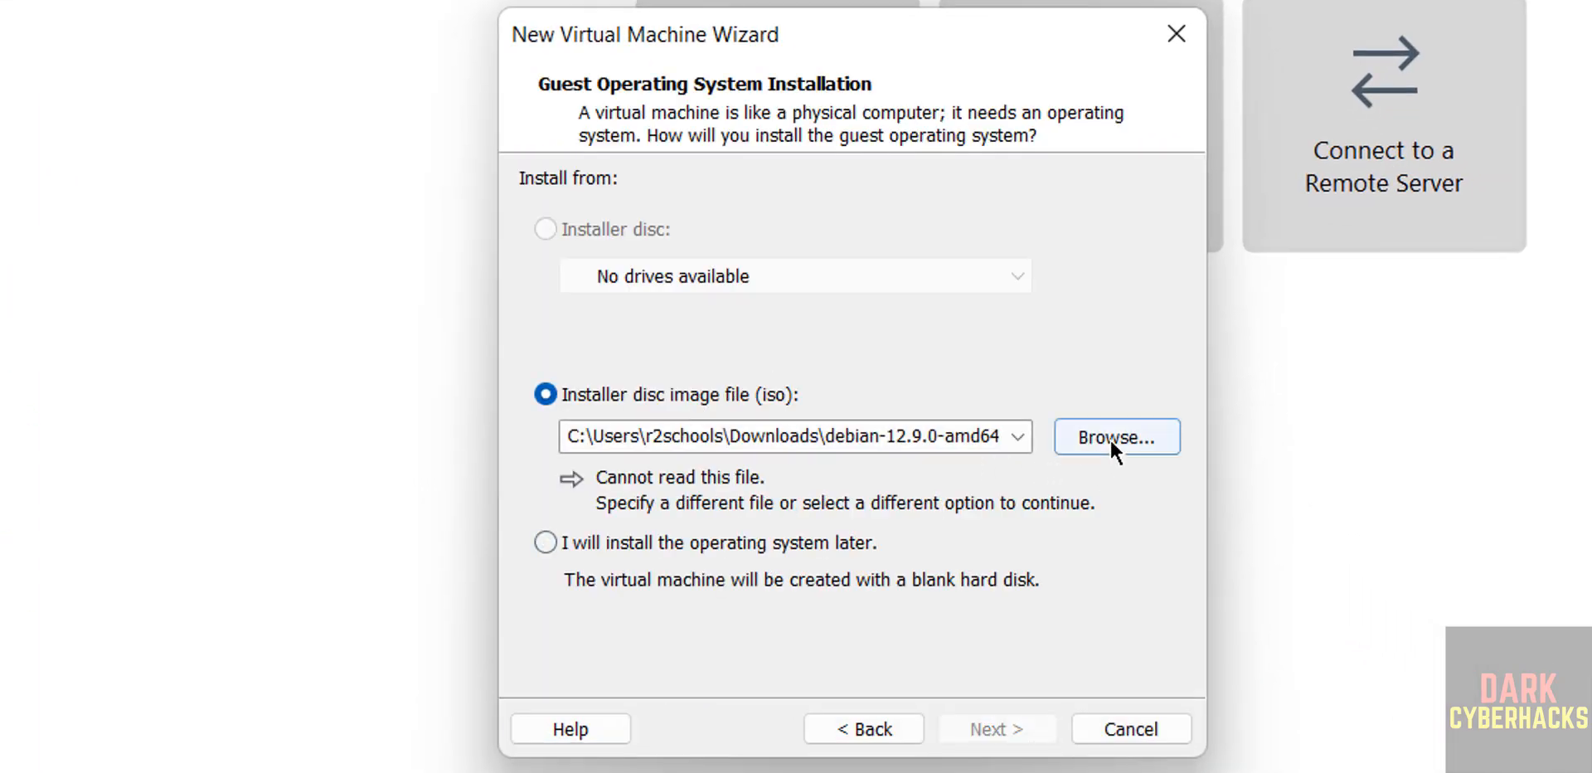
pyautogui.click(1112, 437)
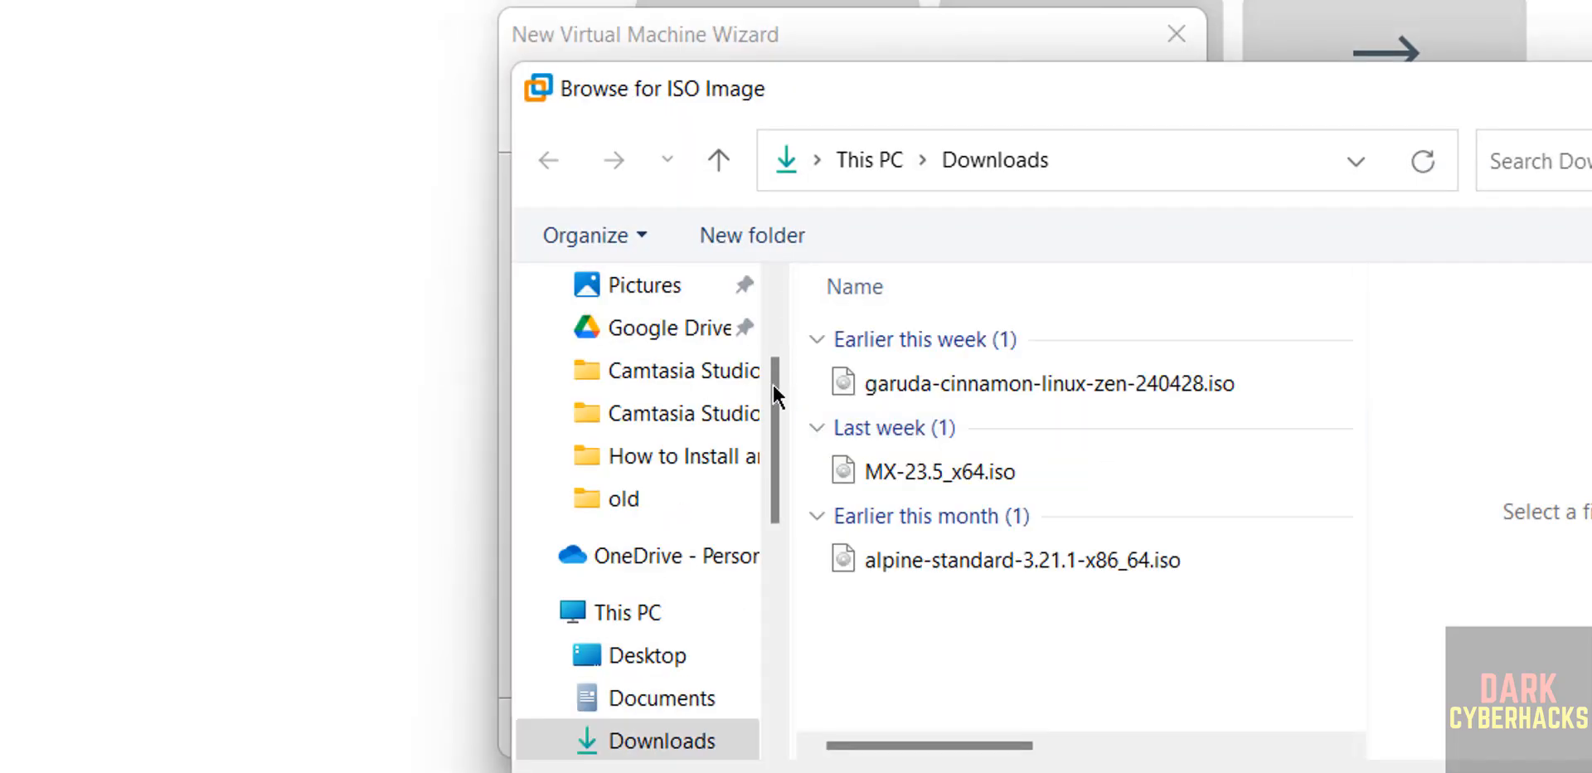
pyautogui.click(779, 564)
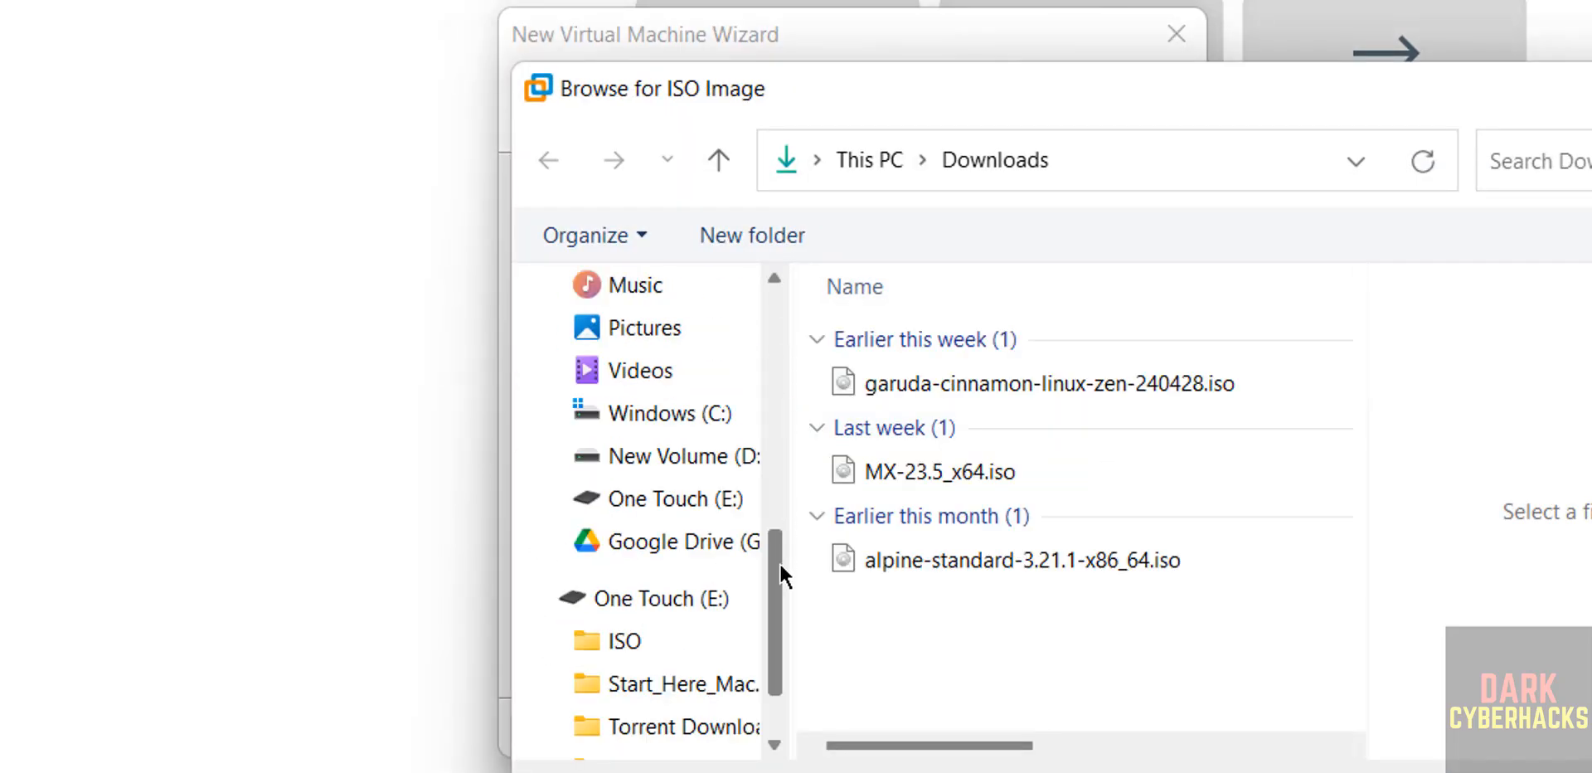
pyautogui.moveTo(780, 564); pyautogui.dragTo(774, 618)
pyautogui.click(625, 513)
pyautogui.moveTo(1356, 328); pyautogui.dragTo(1356, 595)
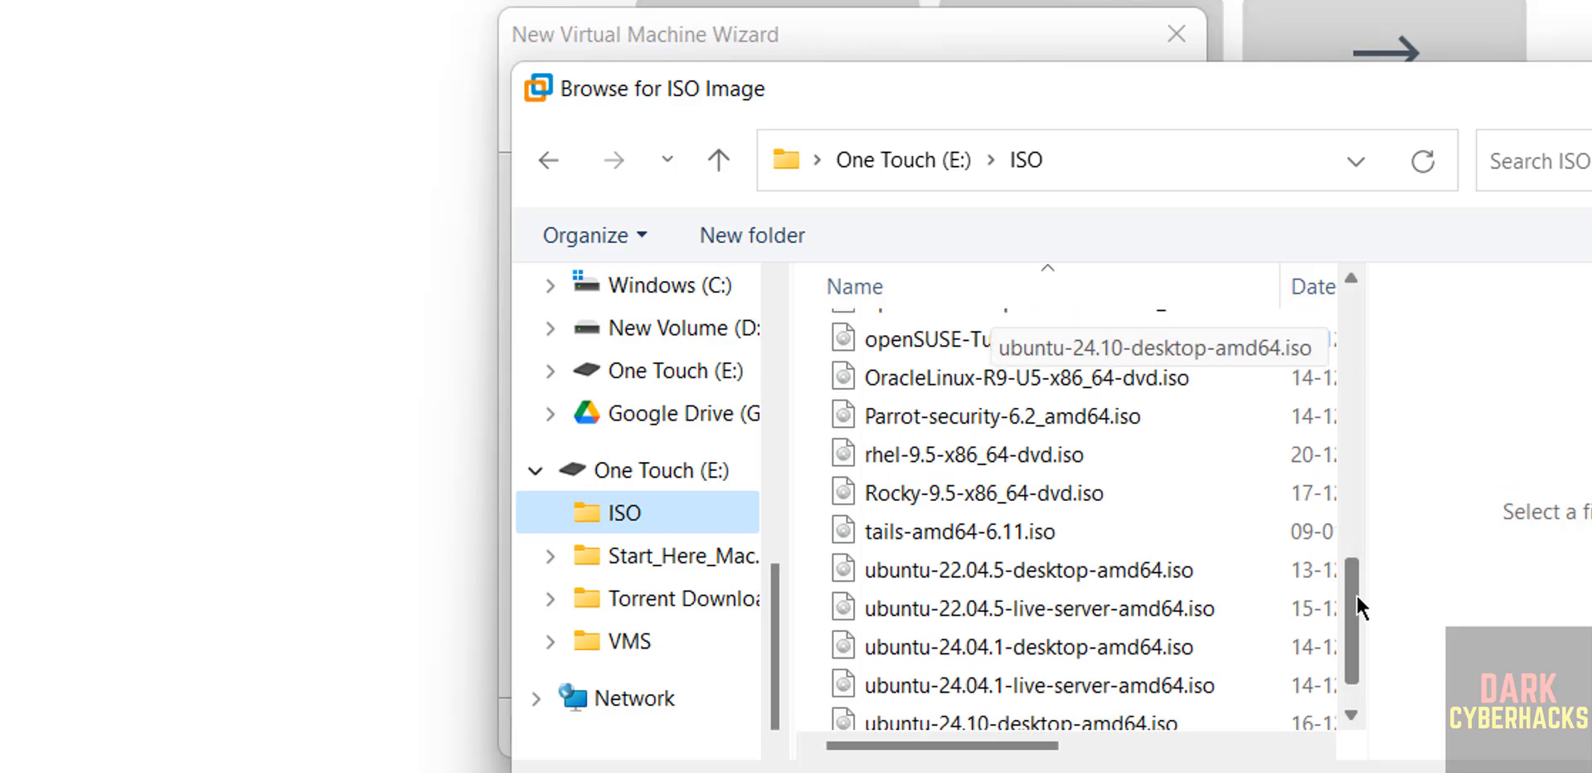
pyautogui.click(1126, 673)
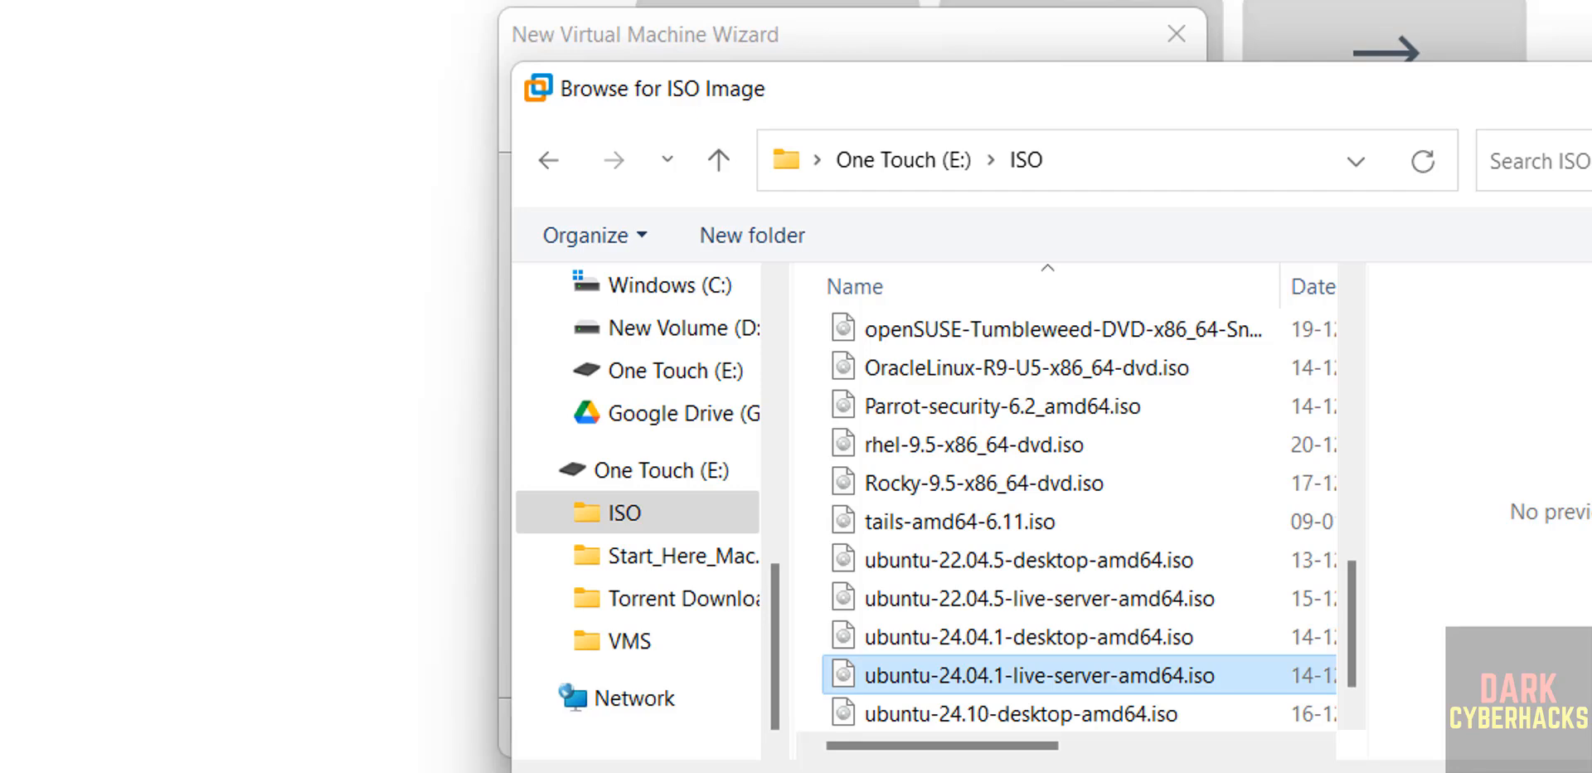
pyautogui.press('Return')
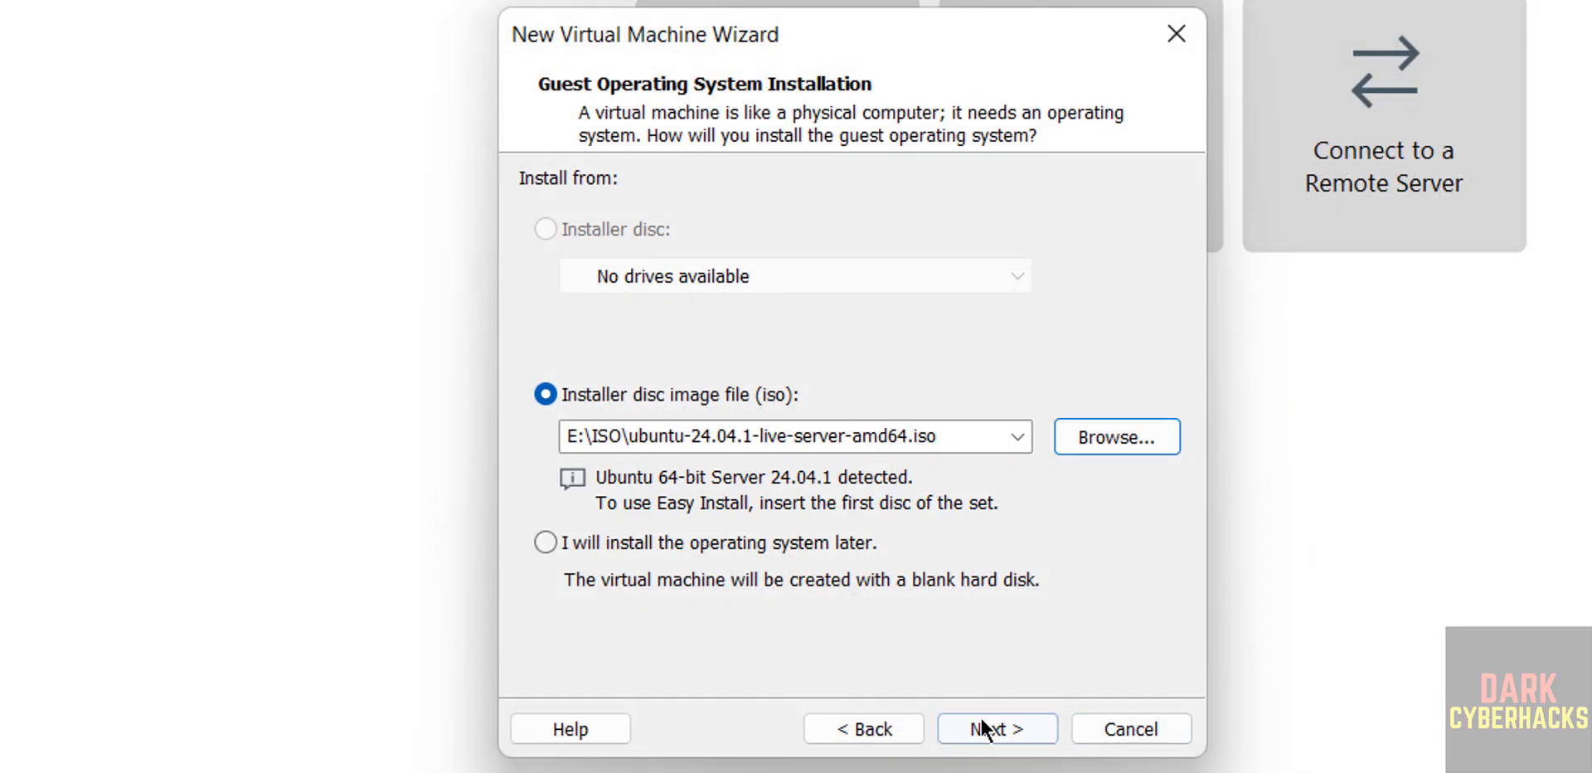
pyautogui.click(983, 729)
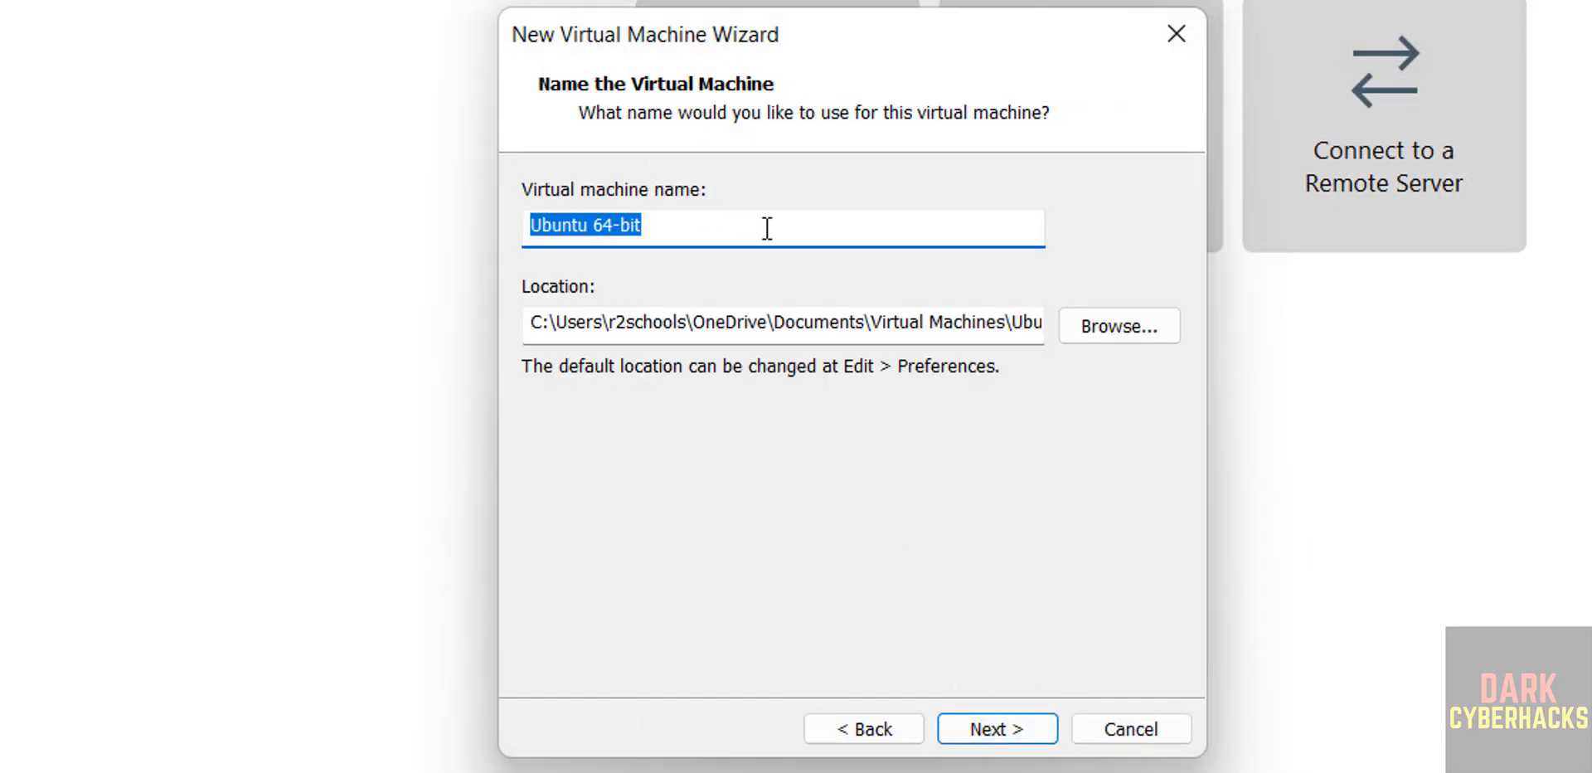
# Name the virtual machine ubsnoble24041vm and select the name
pyautogui.write('ub')
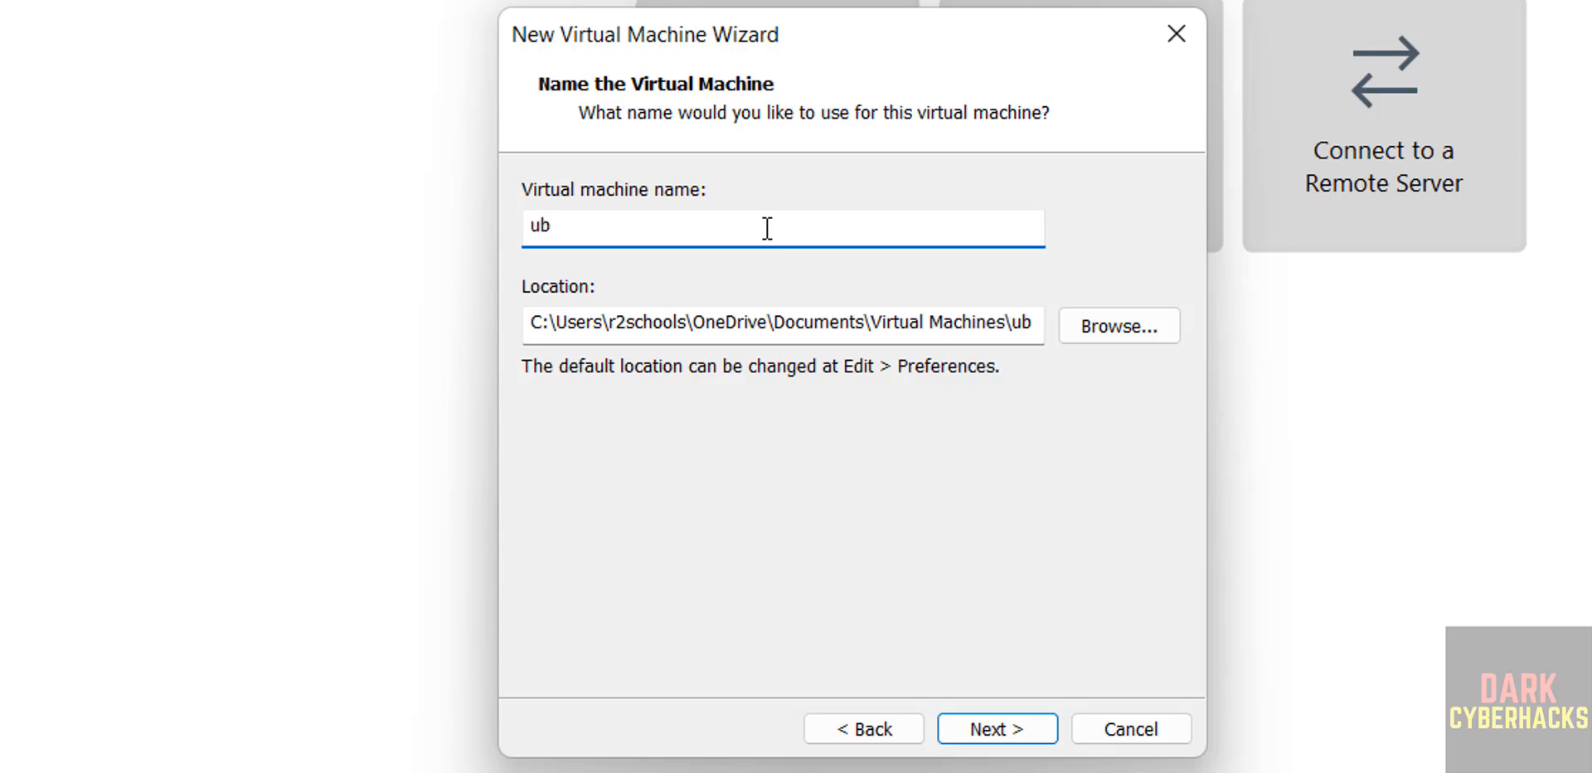
pyautogui.write('snoble2404')
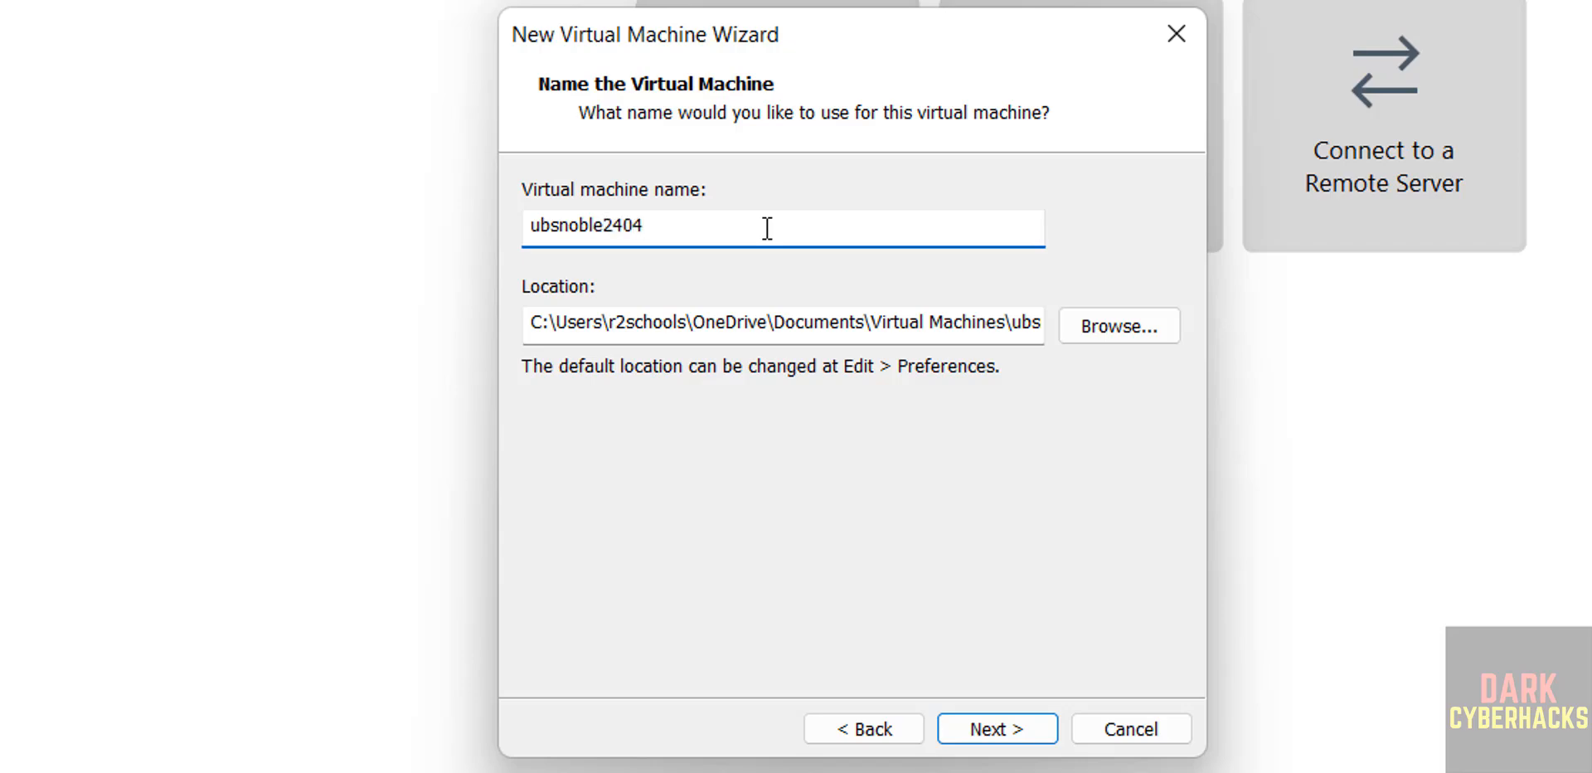
pyautogui.write('1vm')
pyautogui.hotkey('ctrl', 'a')
pyautogui.hotkey('ctrl', 'c')
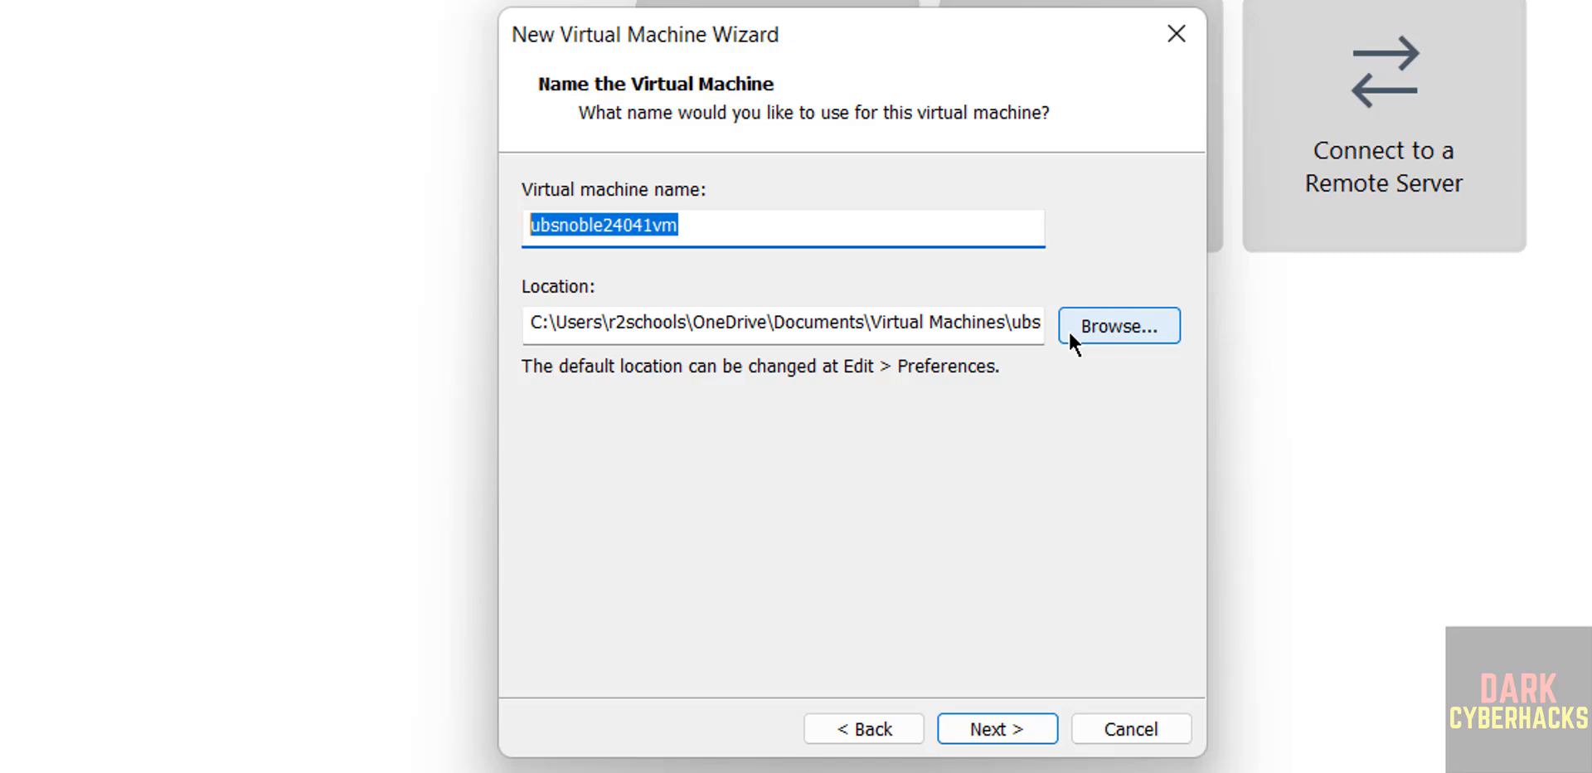
# Set the VM location to a new ubsnoble24041vm folder inside E:\VMS
pyautogui.click(1068, 330)
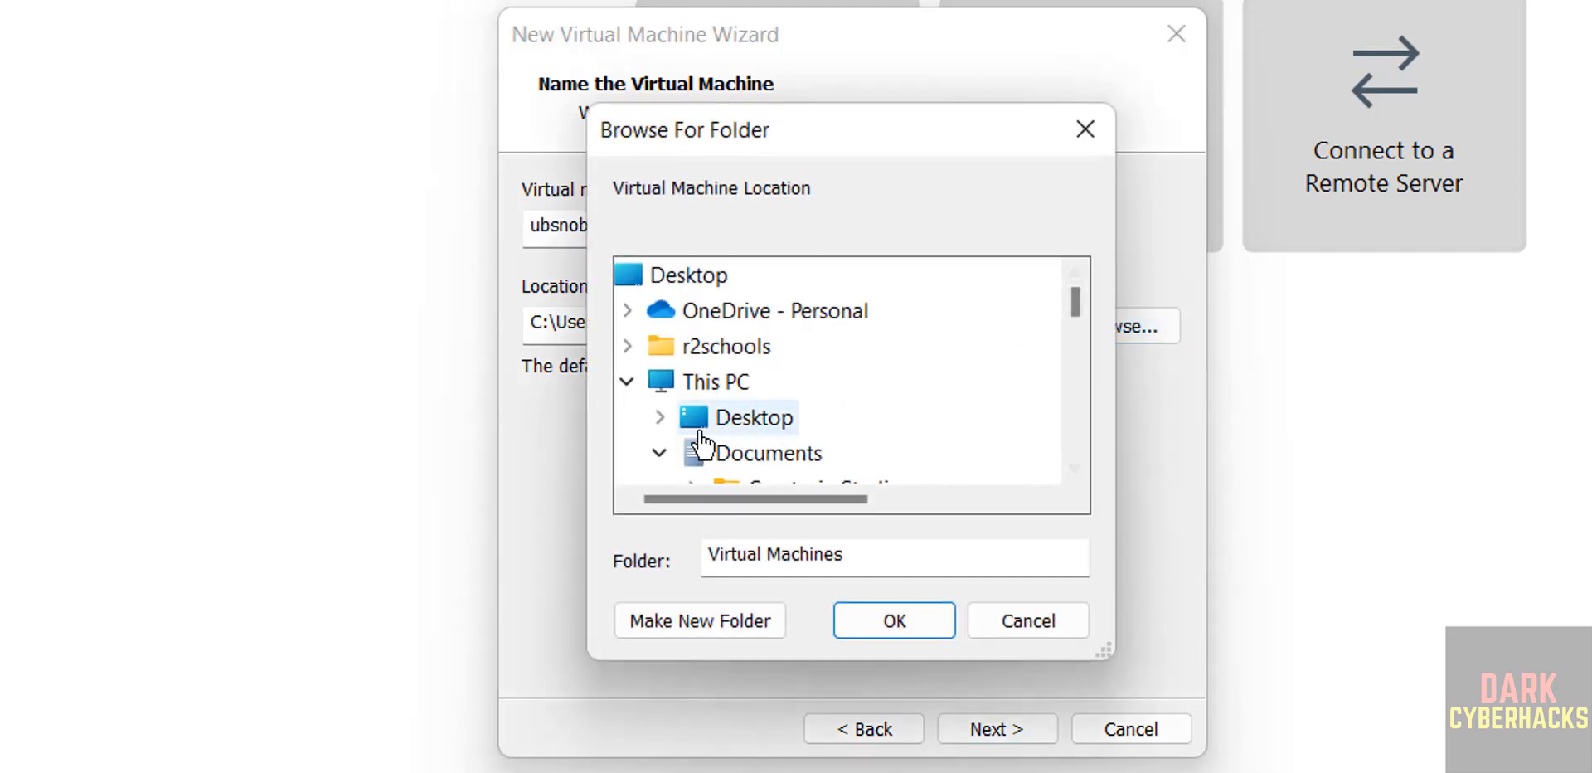
pyautogui.click(670, 440)
pyautogui.scroll(-3, 1068, 373)
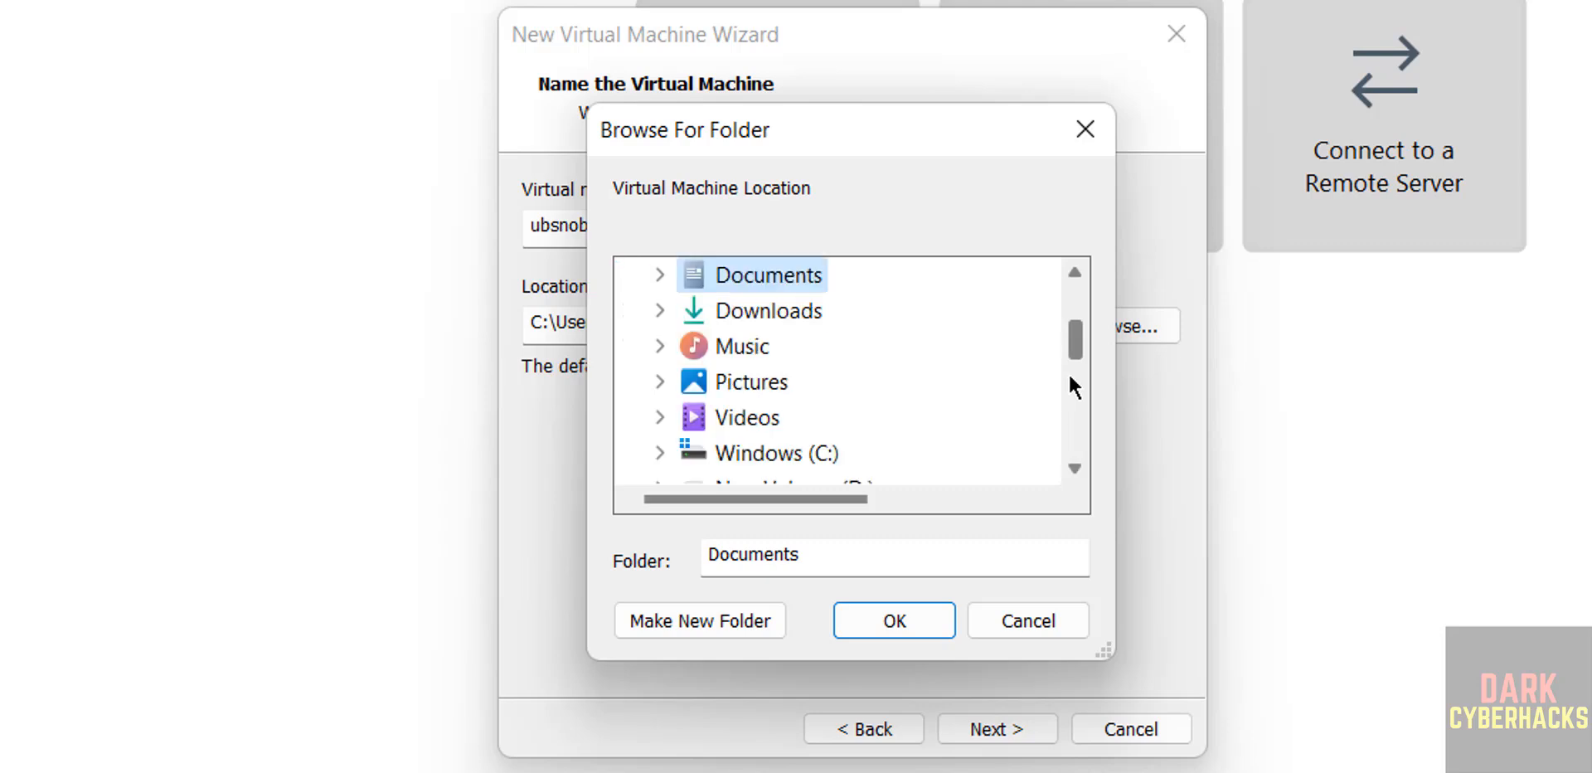
pyautogui.scroll(-2, 1067, 373)
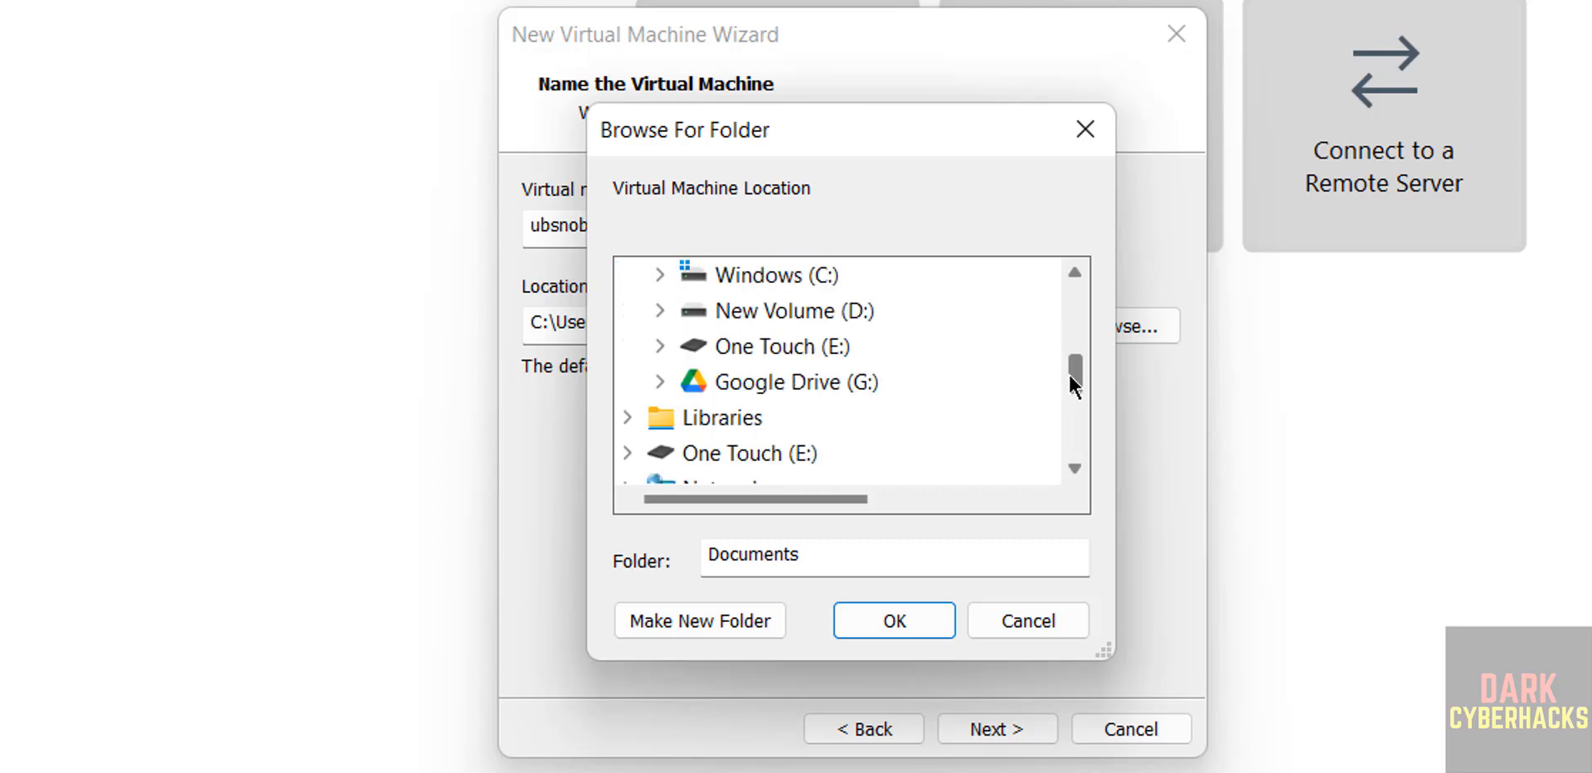
pyautogui.doubleClick(783, 352)
pyautogui.doubleClick(770, 453)
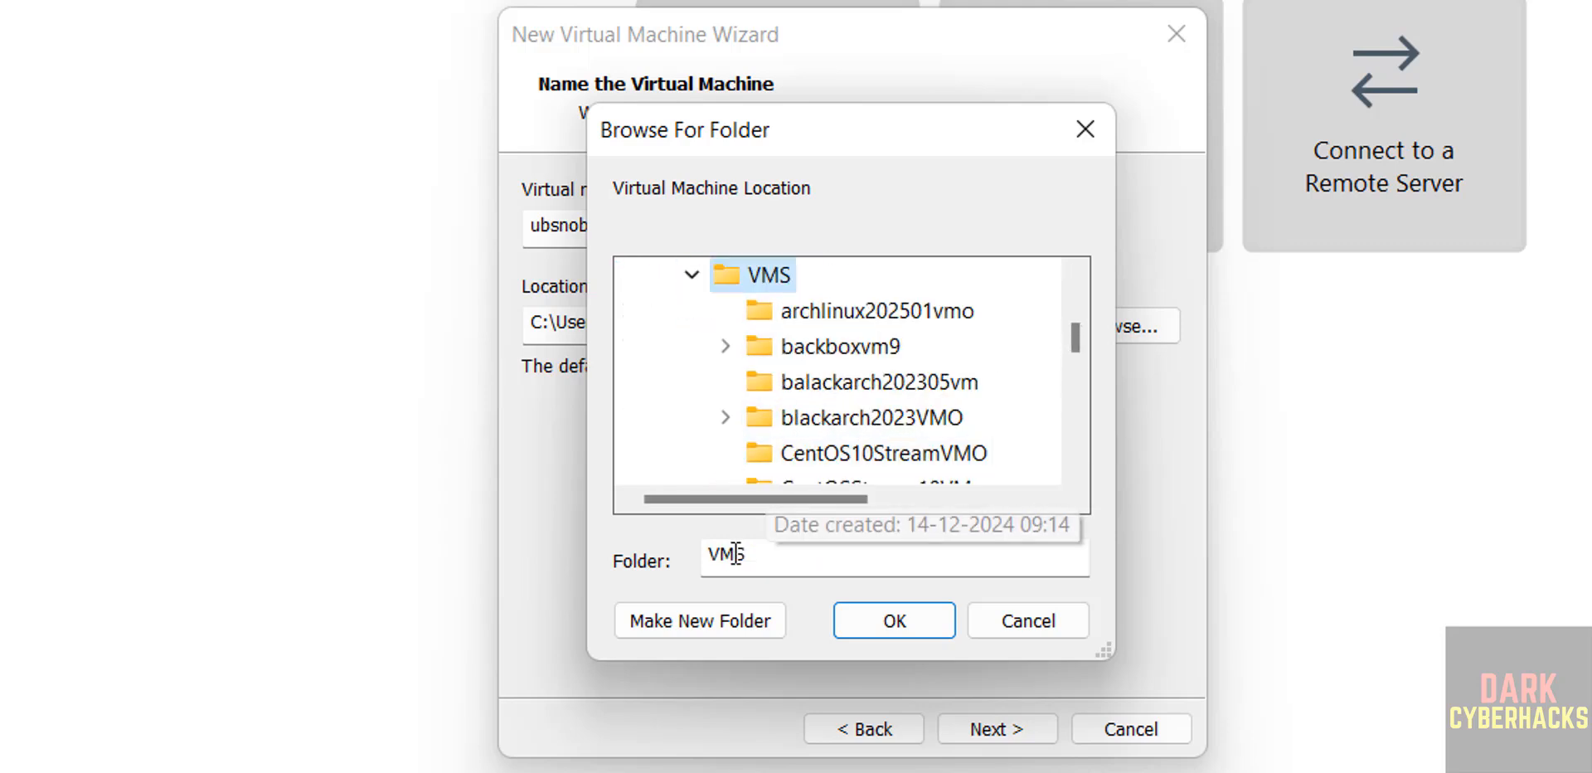
pyautogui.click(671, 623)
pyautogui.hotkey('ctrl', 'v')
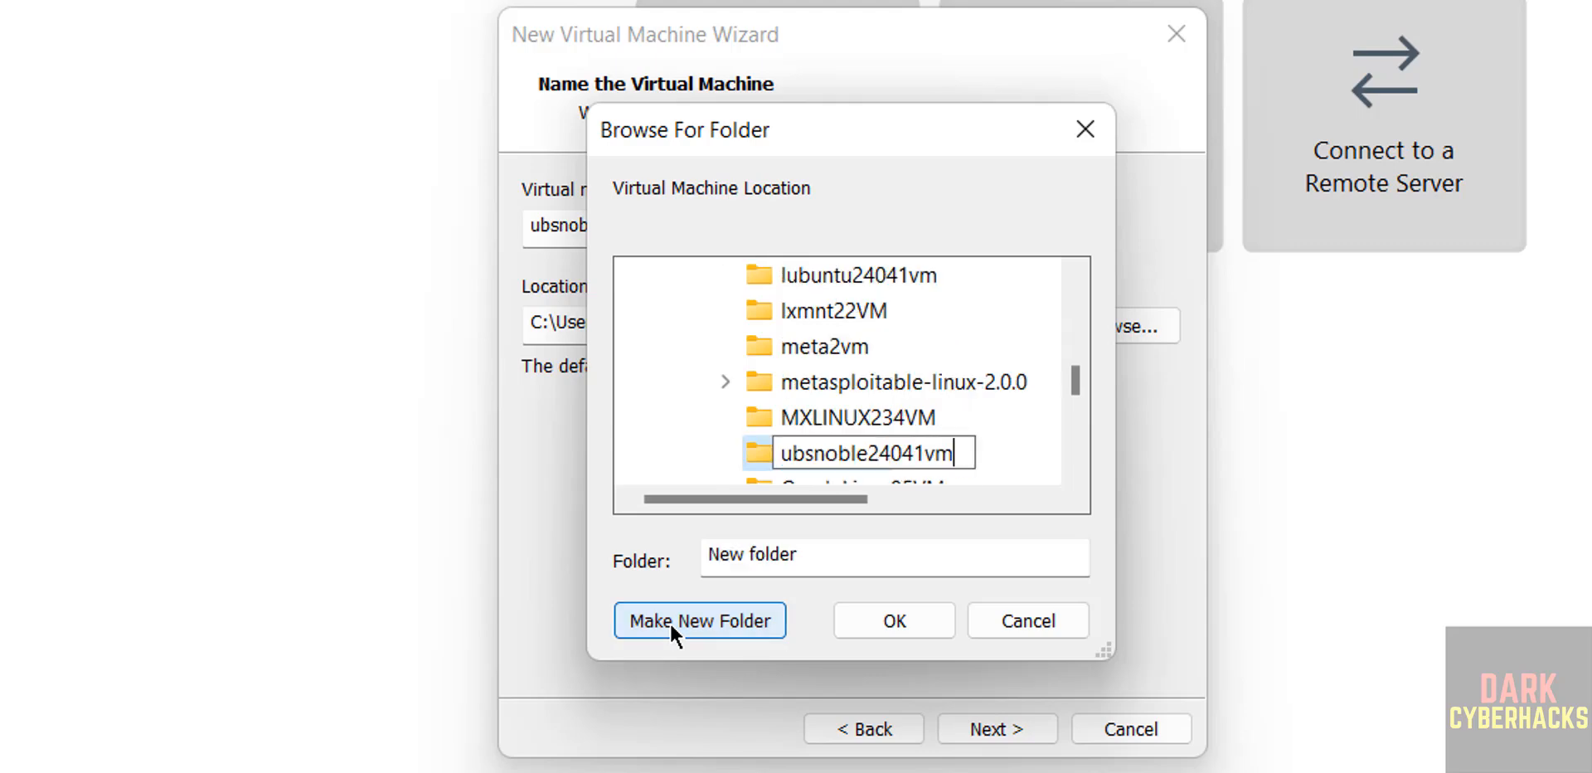
pyautogui.click(853, 627)
pyautogui.click(852, 625)
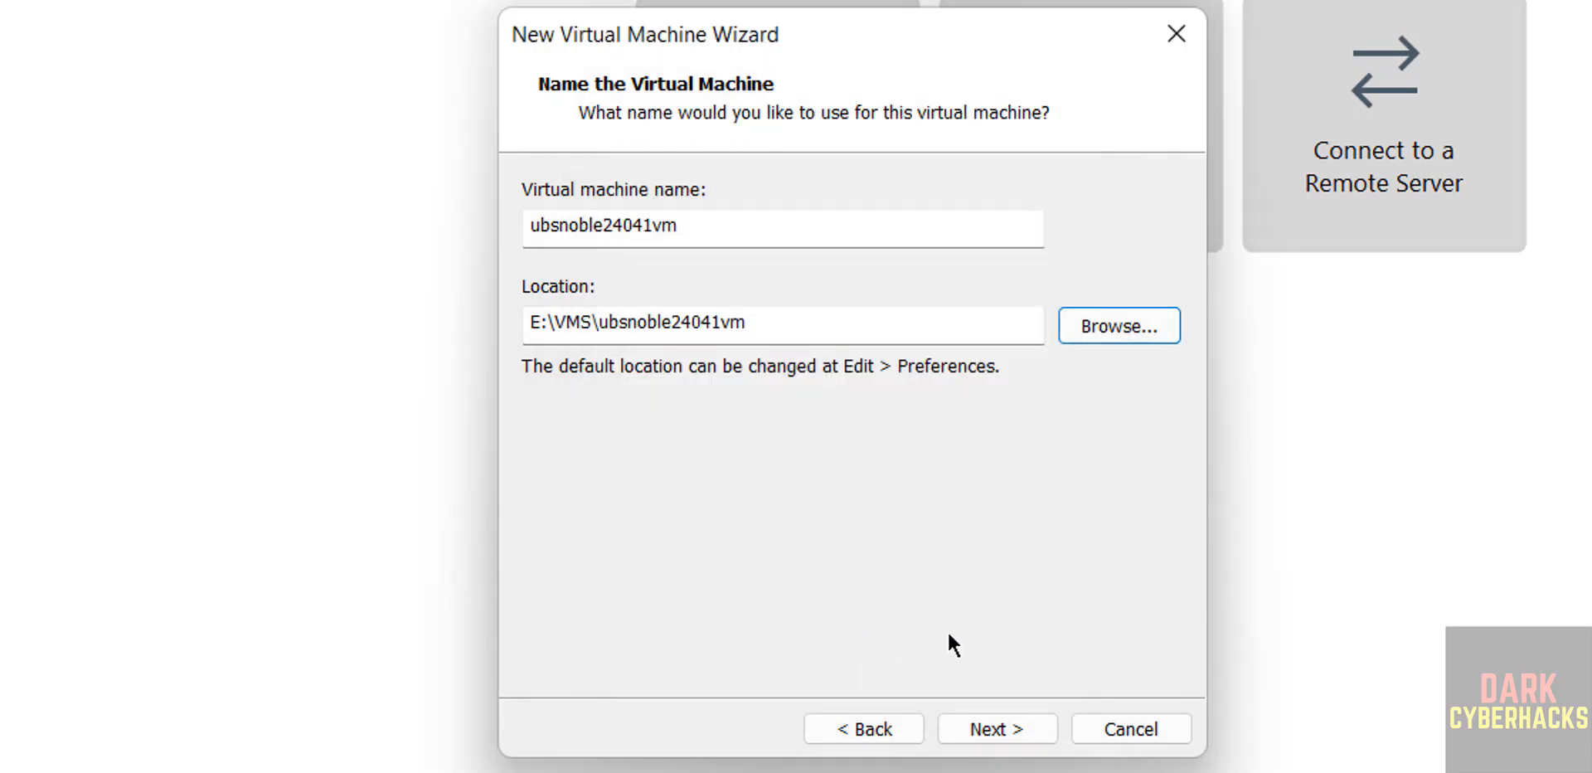
# Set the virtual disk to a maximum of 50 GB stored as a single file and continue
pyautogui.click(974, 734)
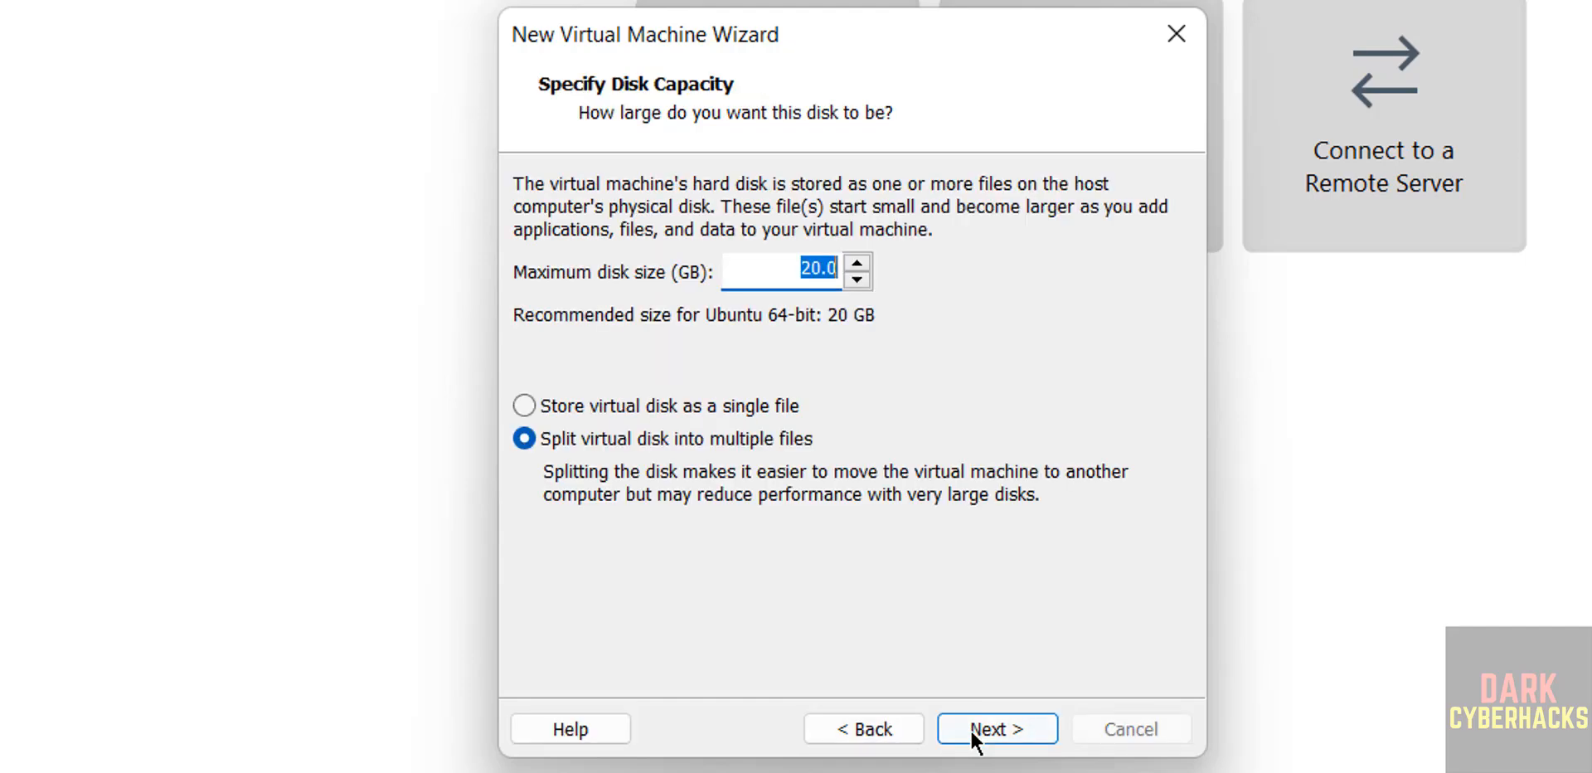
pyautogui.click(621, 405)
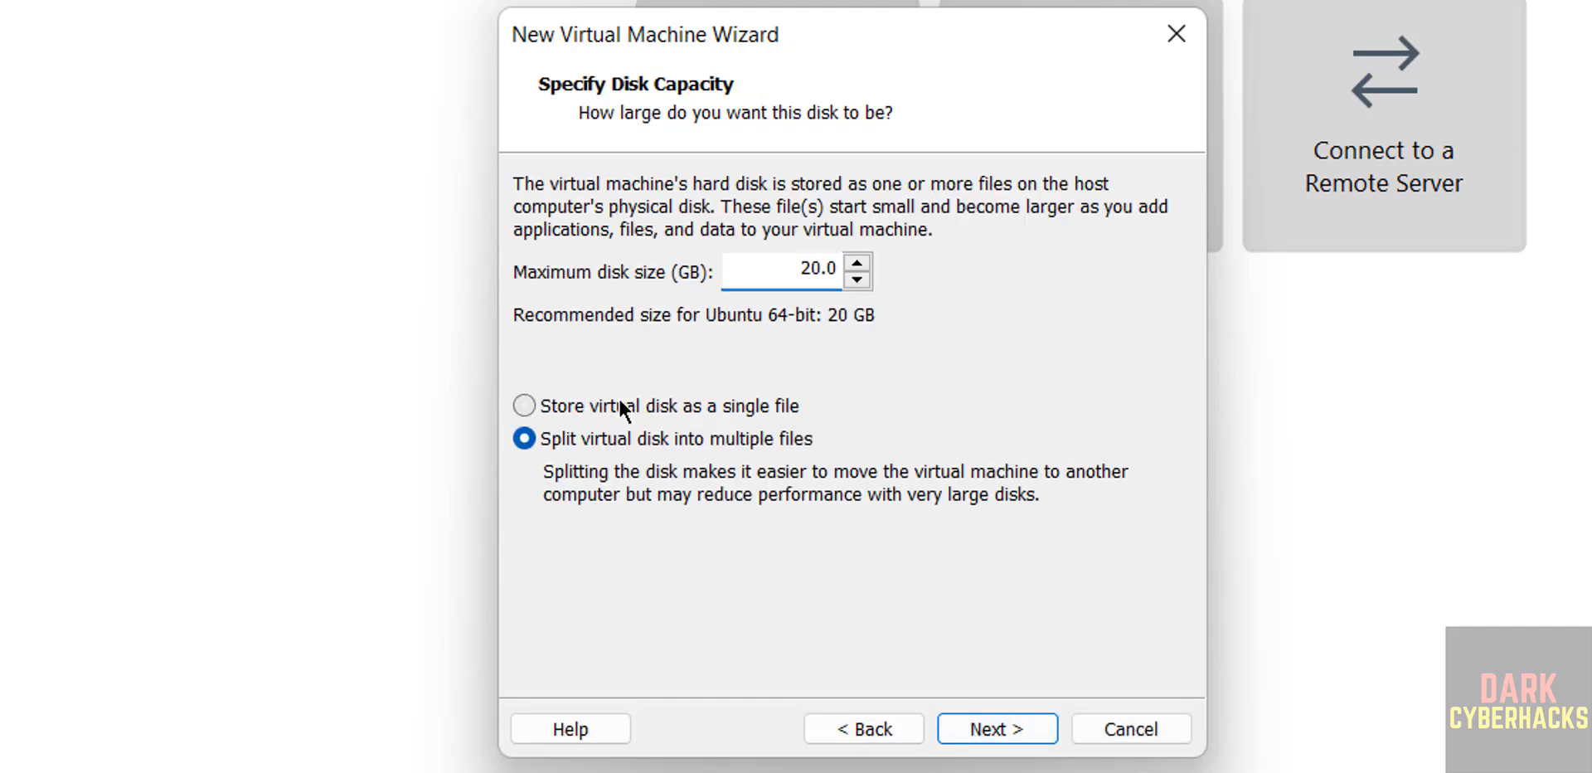
pyautogui.doubleClick(806, 266)
pyautogui.write('50')
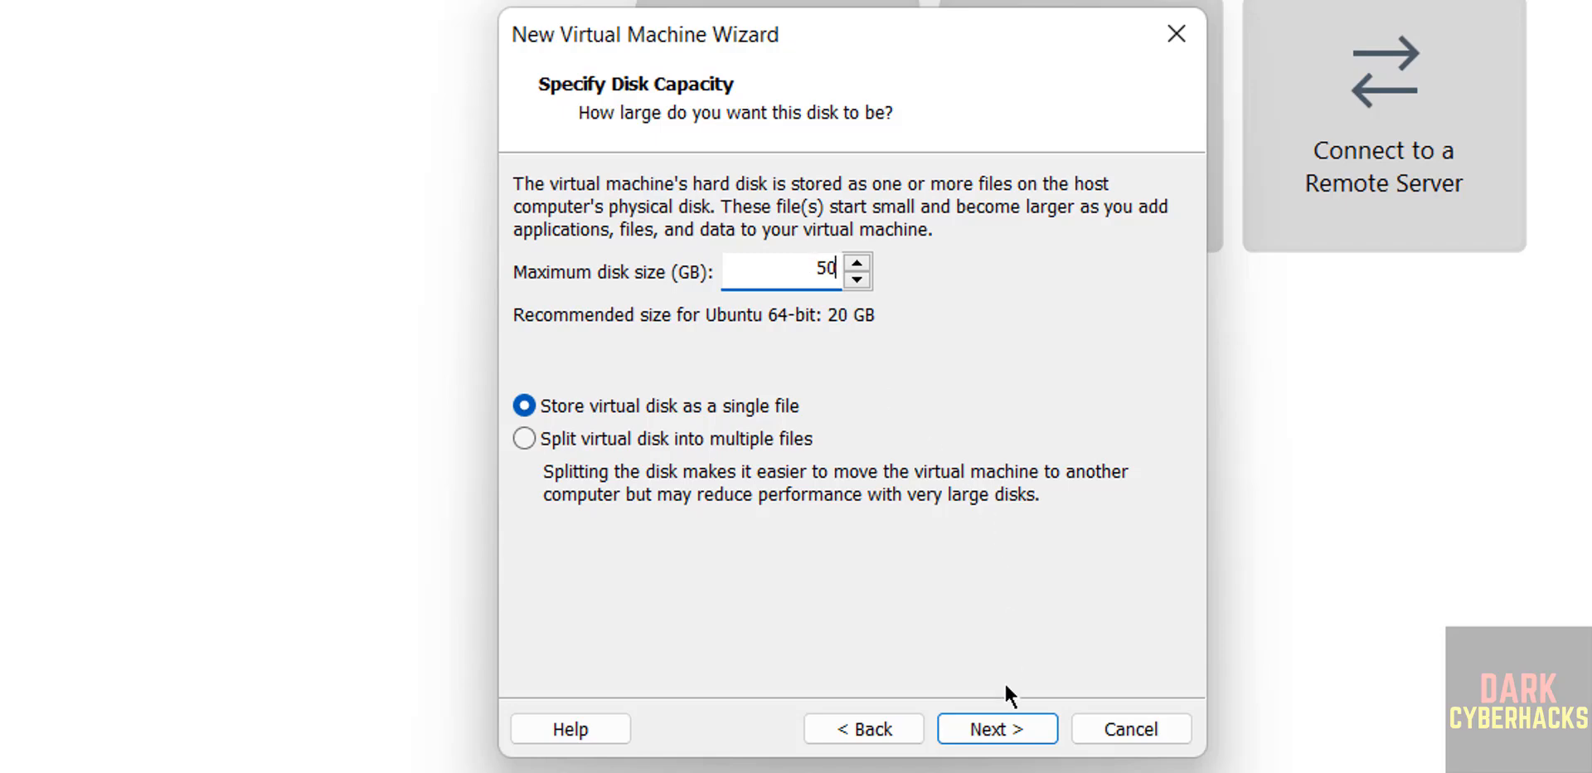
pyautogui.click(1003, 729)
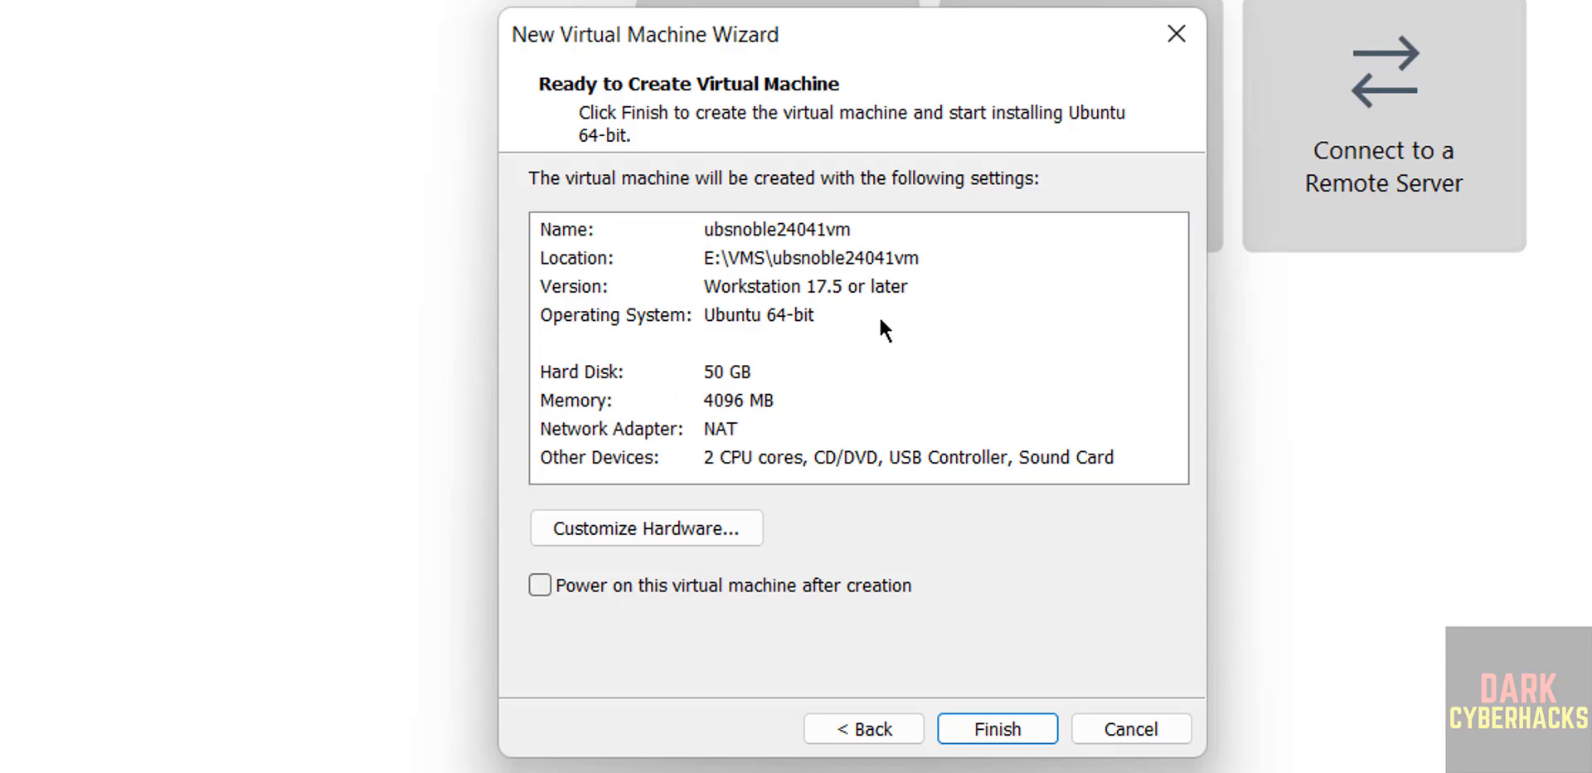
# Finish the wizard and power on the ubsnoble24041vm virtual machine
pyautogui.click(968, 721)
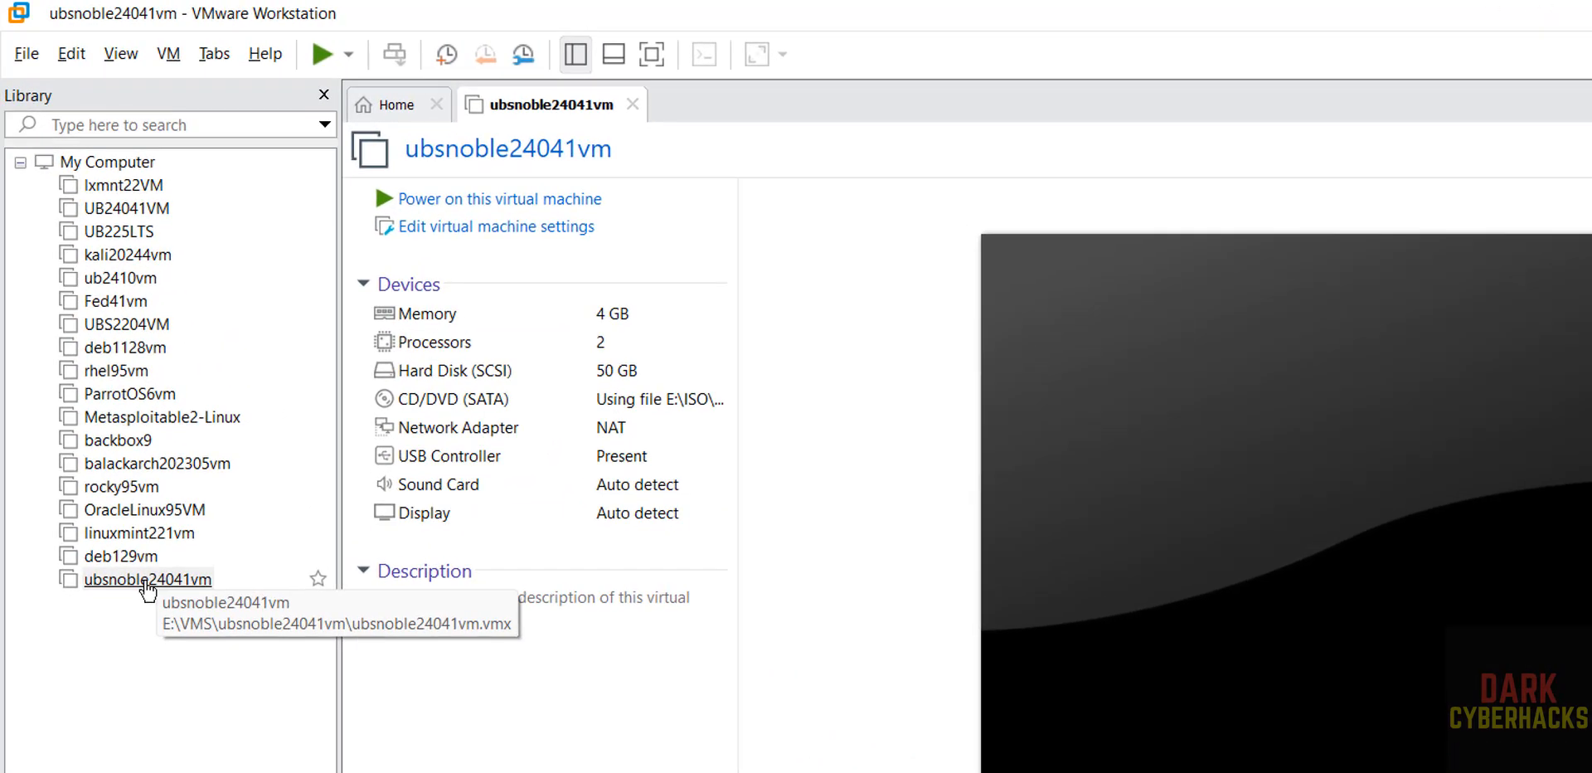
pyautogui.rightClick(171, 417)
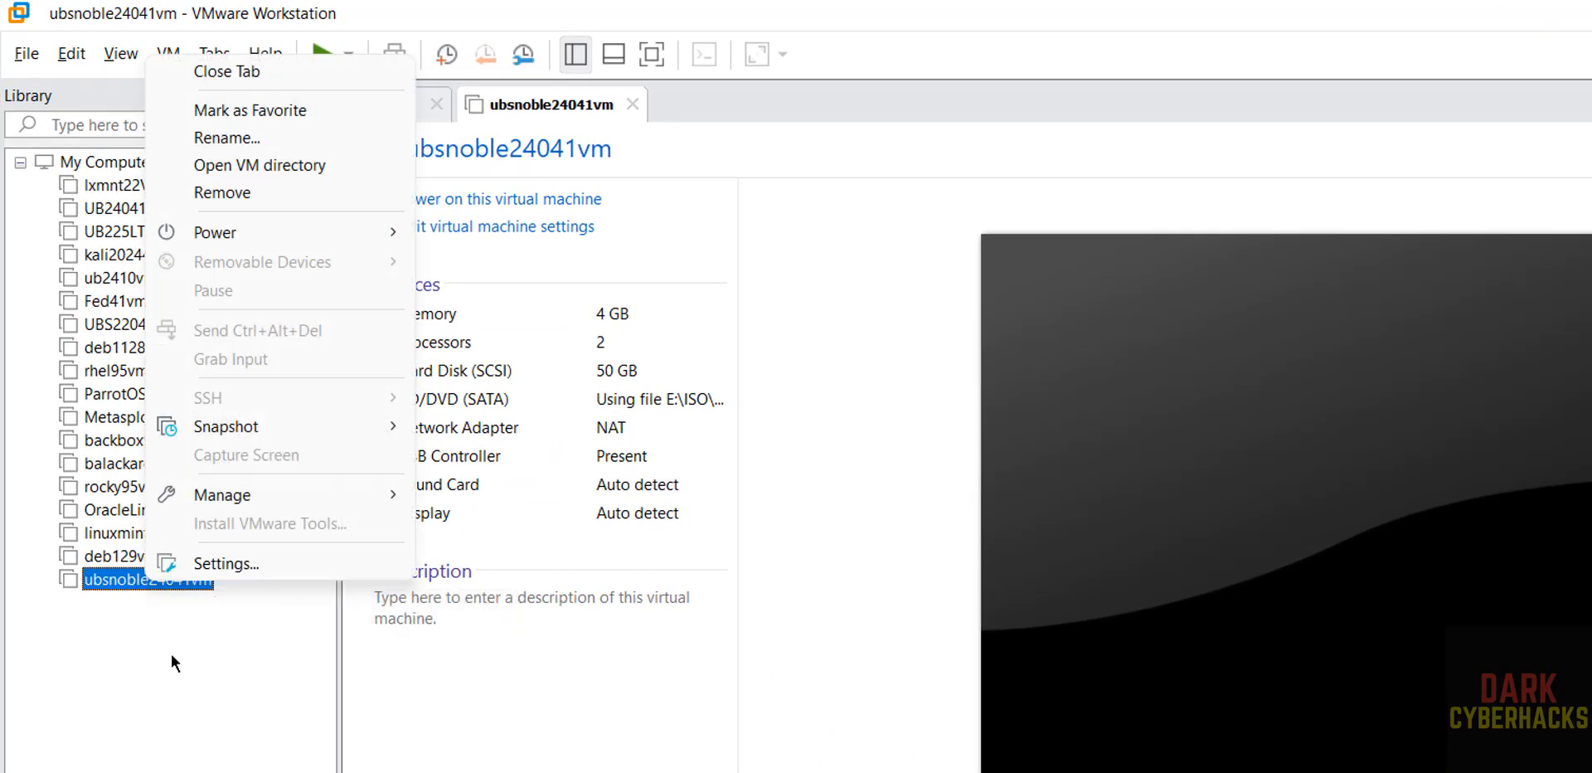
pyautogui.click(171, 691)
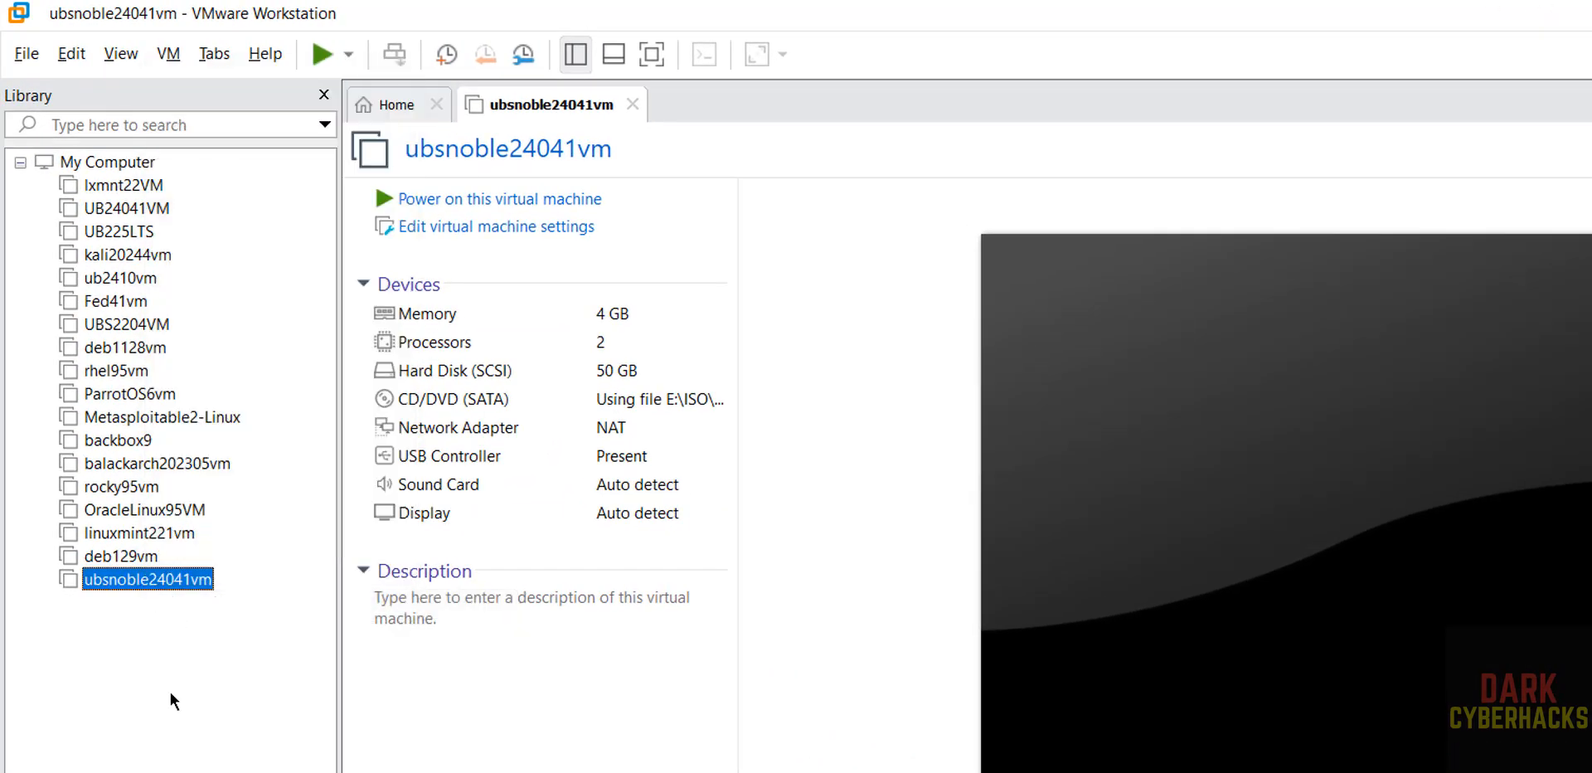
pyautogui.click(164, 52)
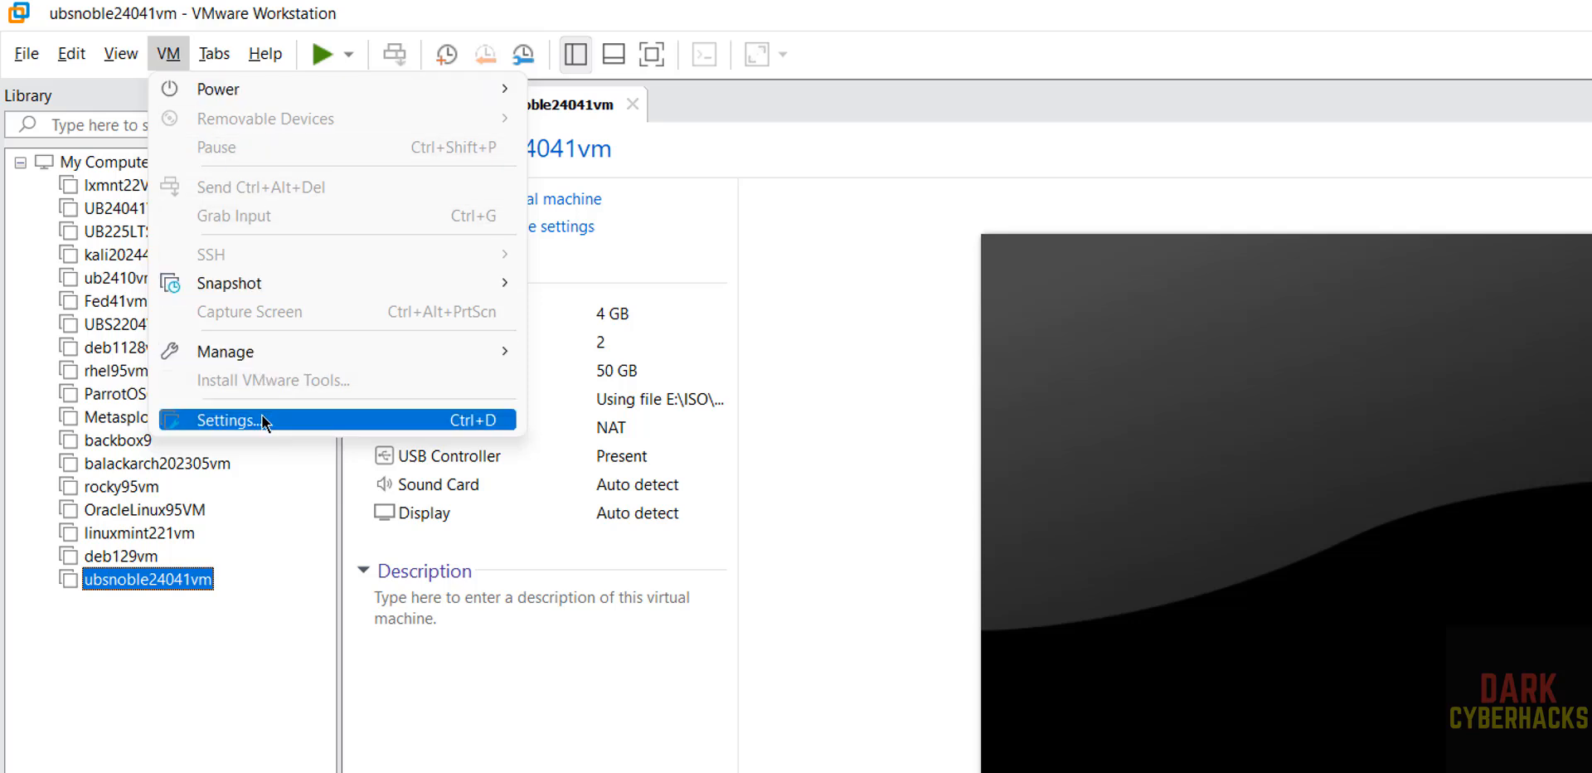
pyautogui.click(770, 308)
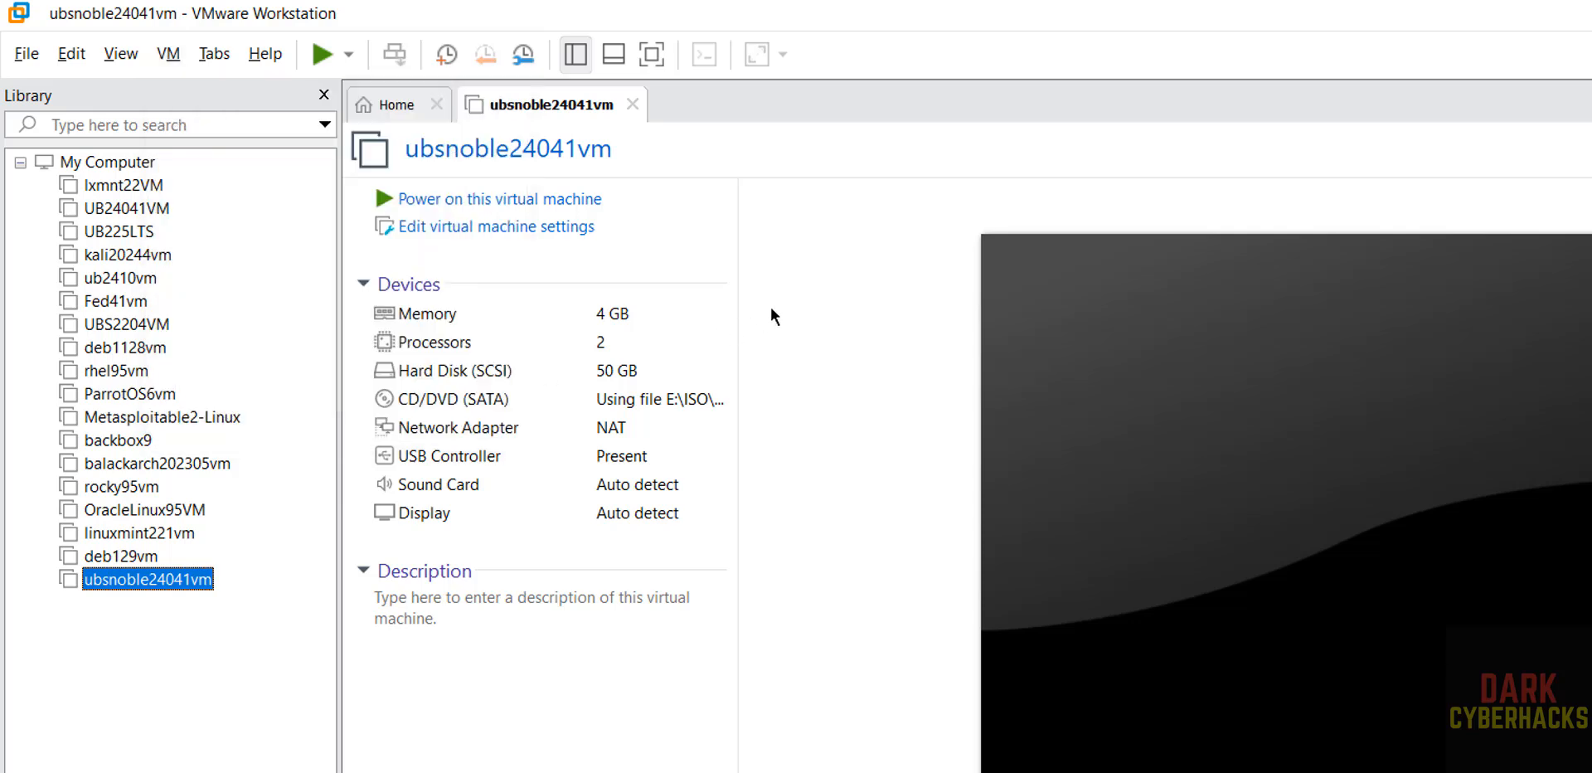
pyautogui.click(521, 201)
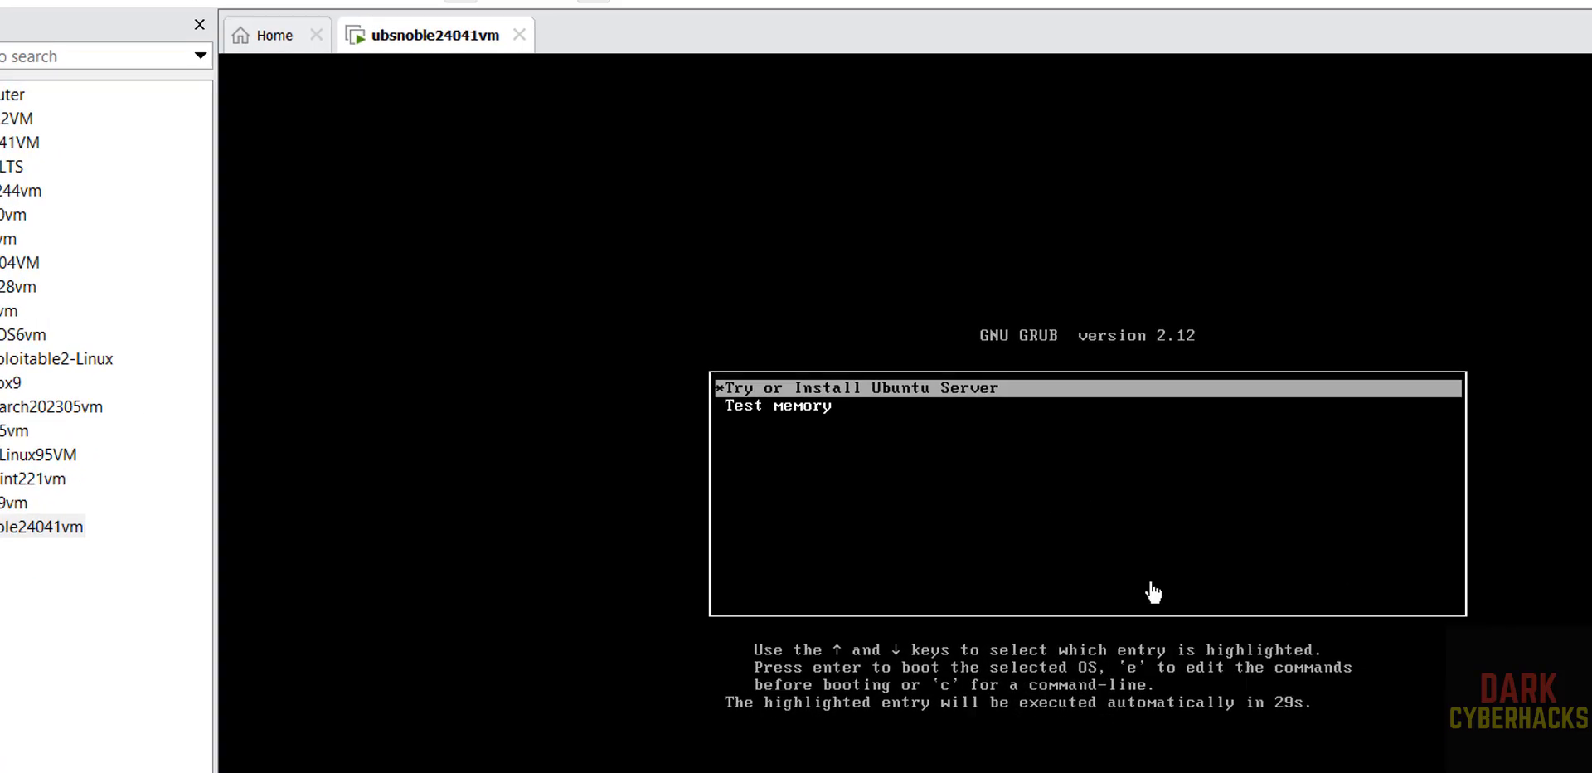
# Boot the Try or Install Ubuntu Server entry
pyautogui.press('Down')
pyautogui.press('Up')
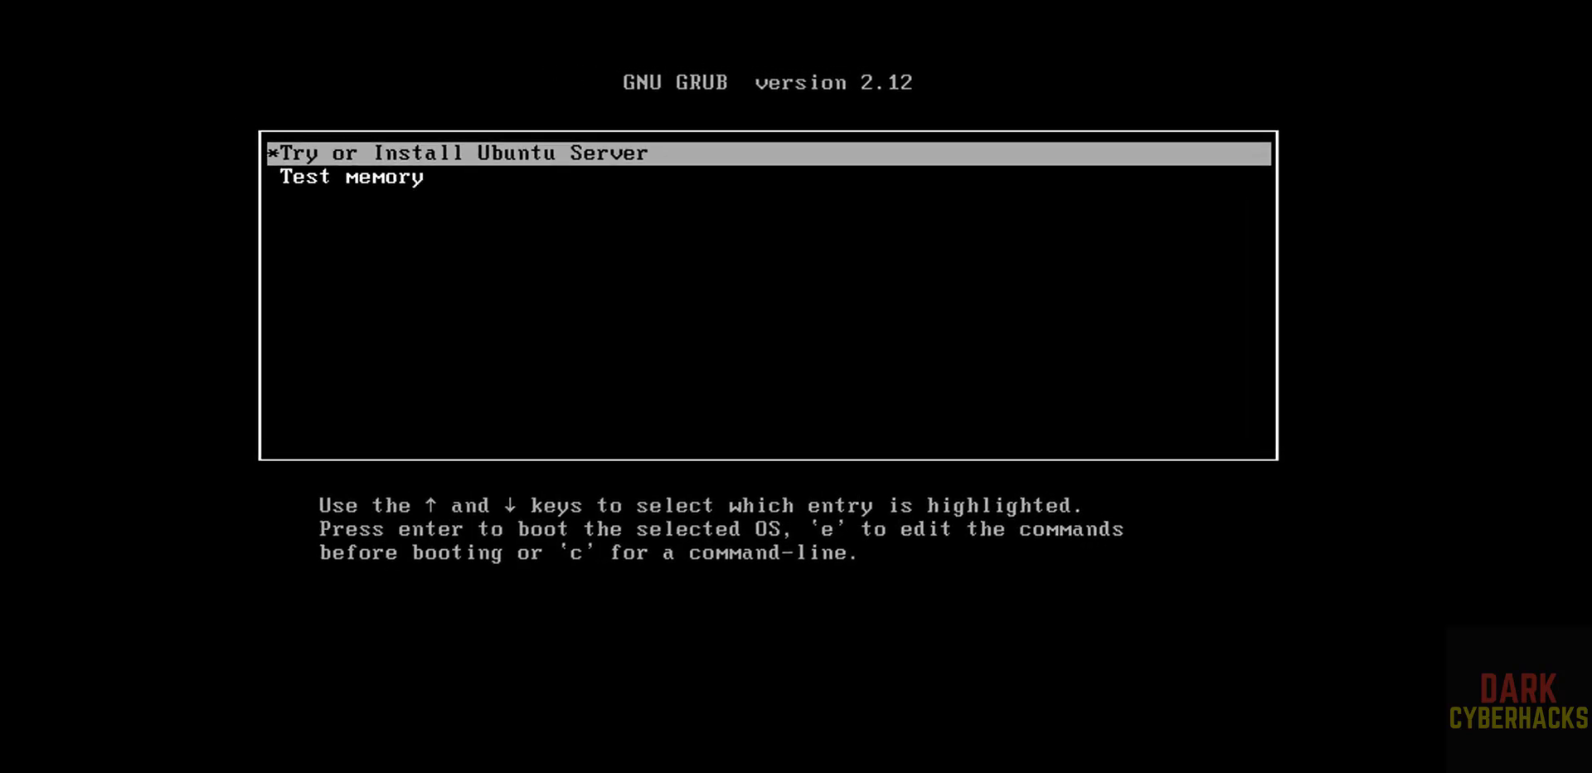
pyautogui.press('Return')
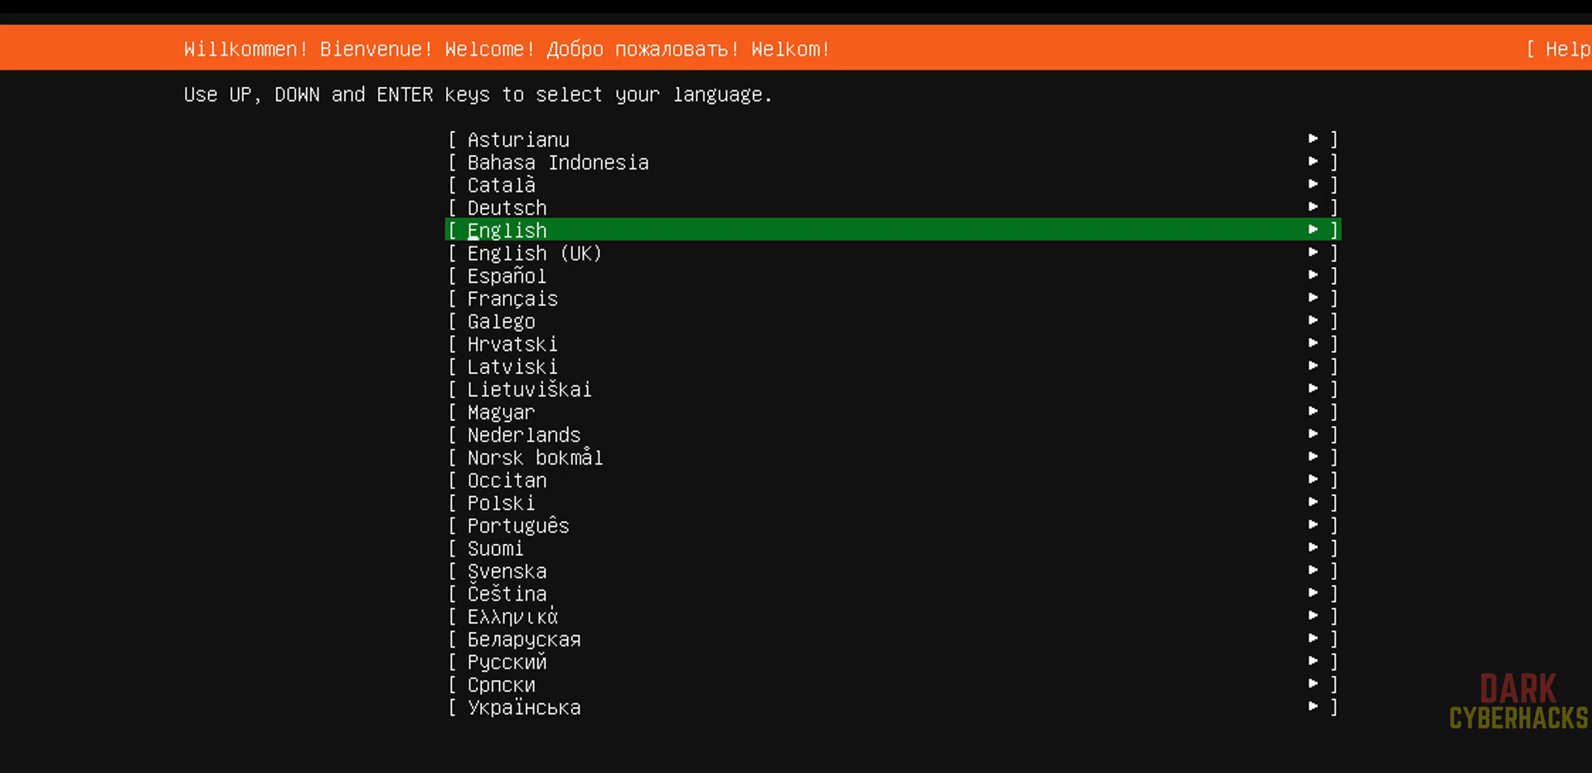
# Choose English as the installer language
pyautogui.press('Down')
pyautogui.press('Up')
pyautogui.press('Up')
pyautogui.press('Down')
pyautogui.press('Return')
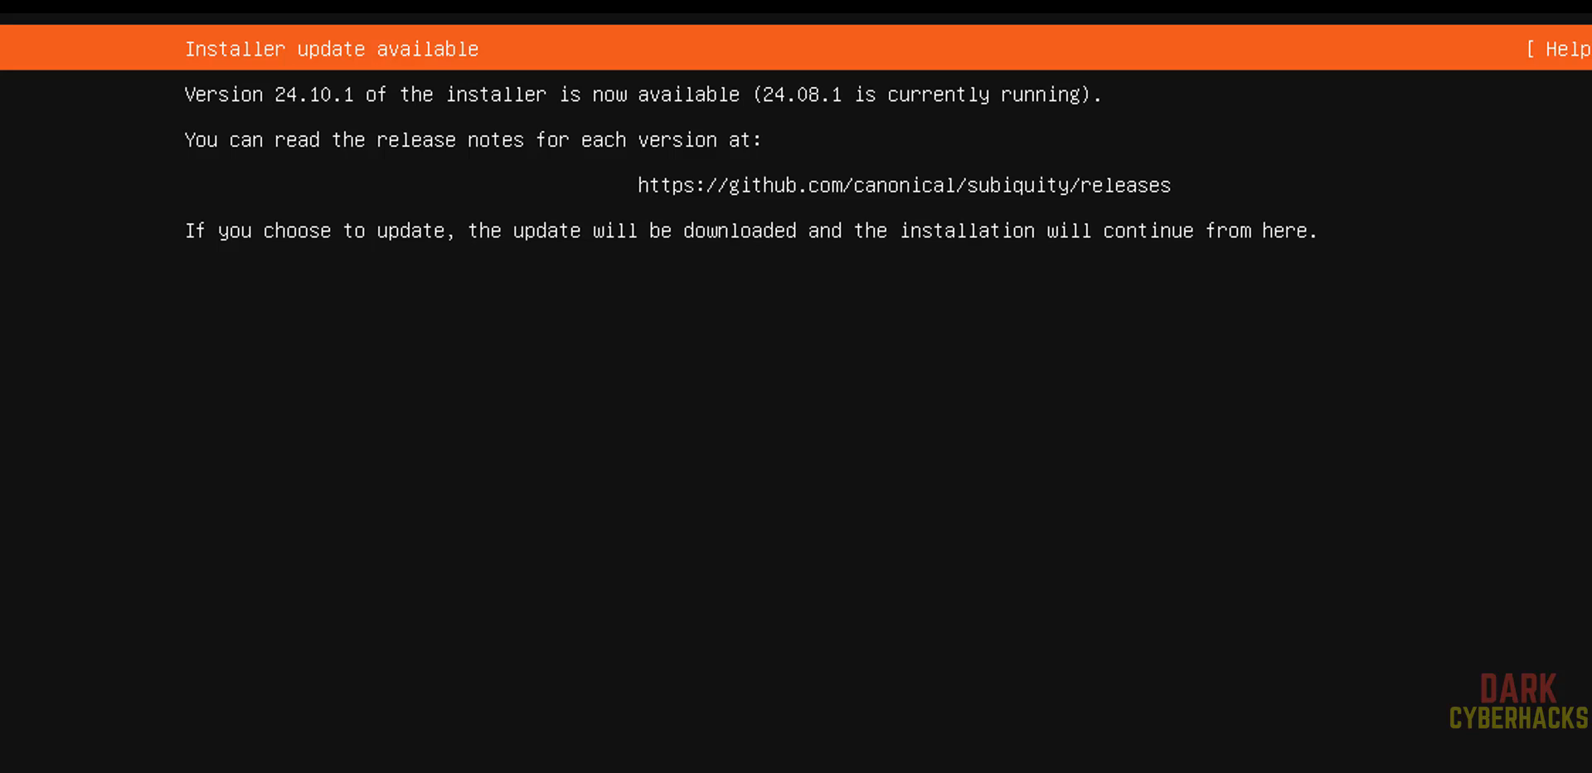
# Continue the installation without updating the installer
pyautogui.press('Down')
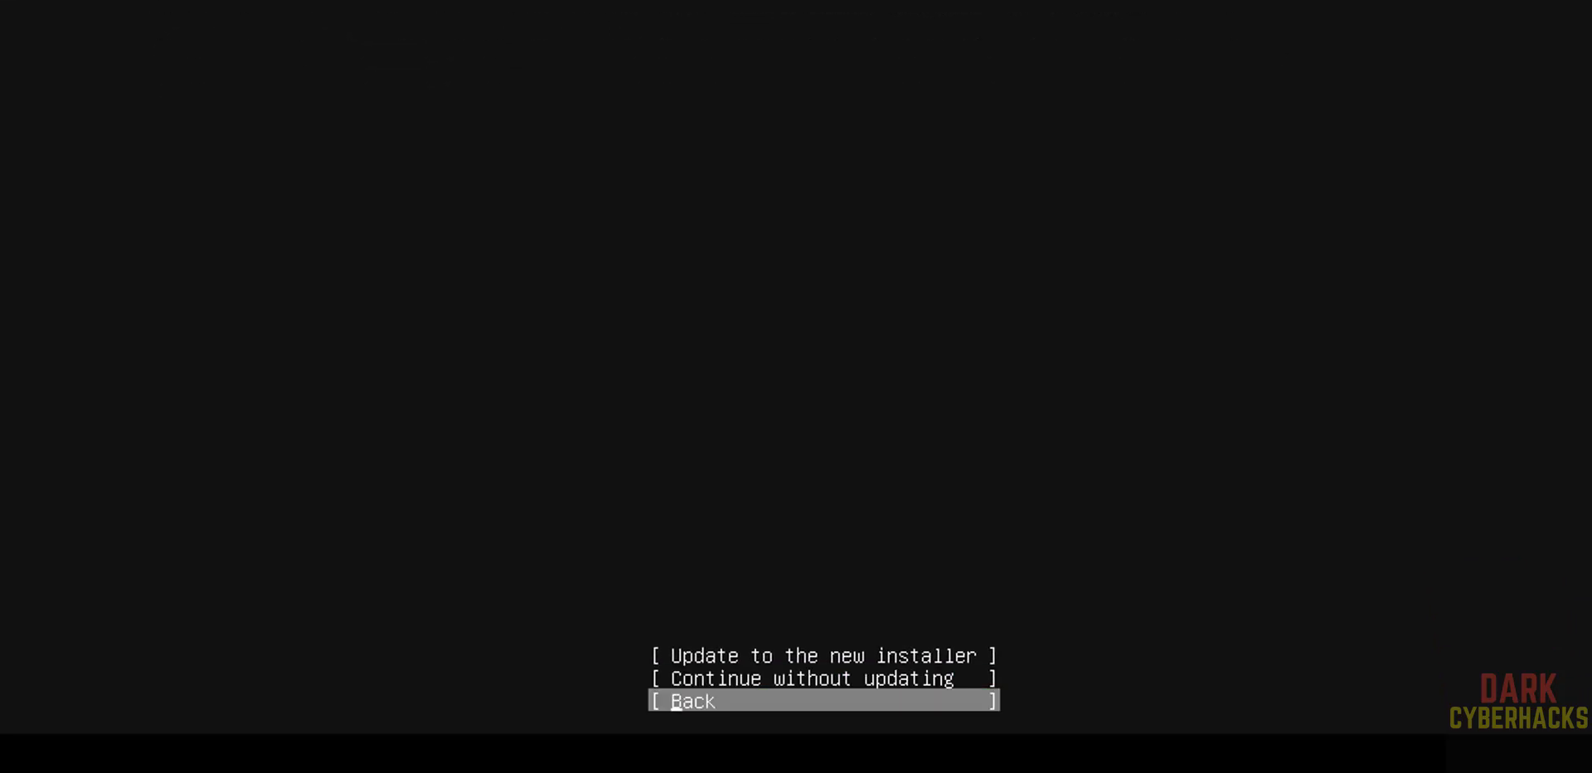
pyautogui.press('Up')
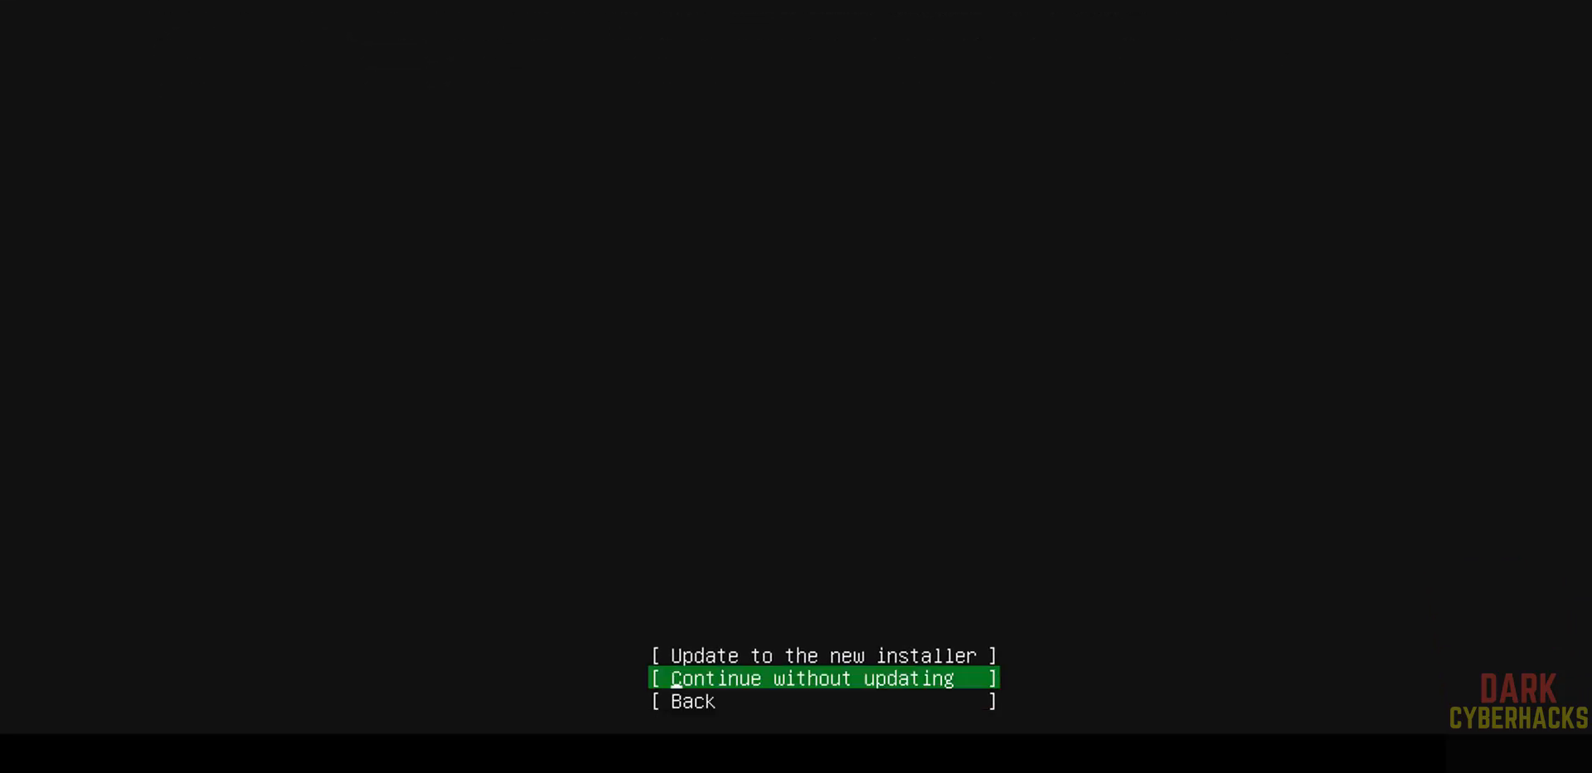
pyautogui.press('Return')
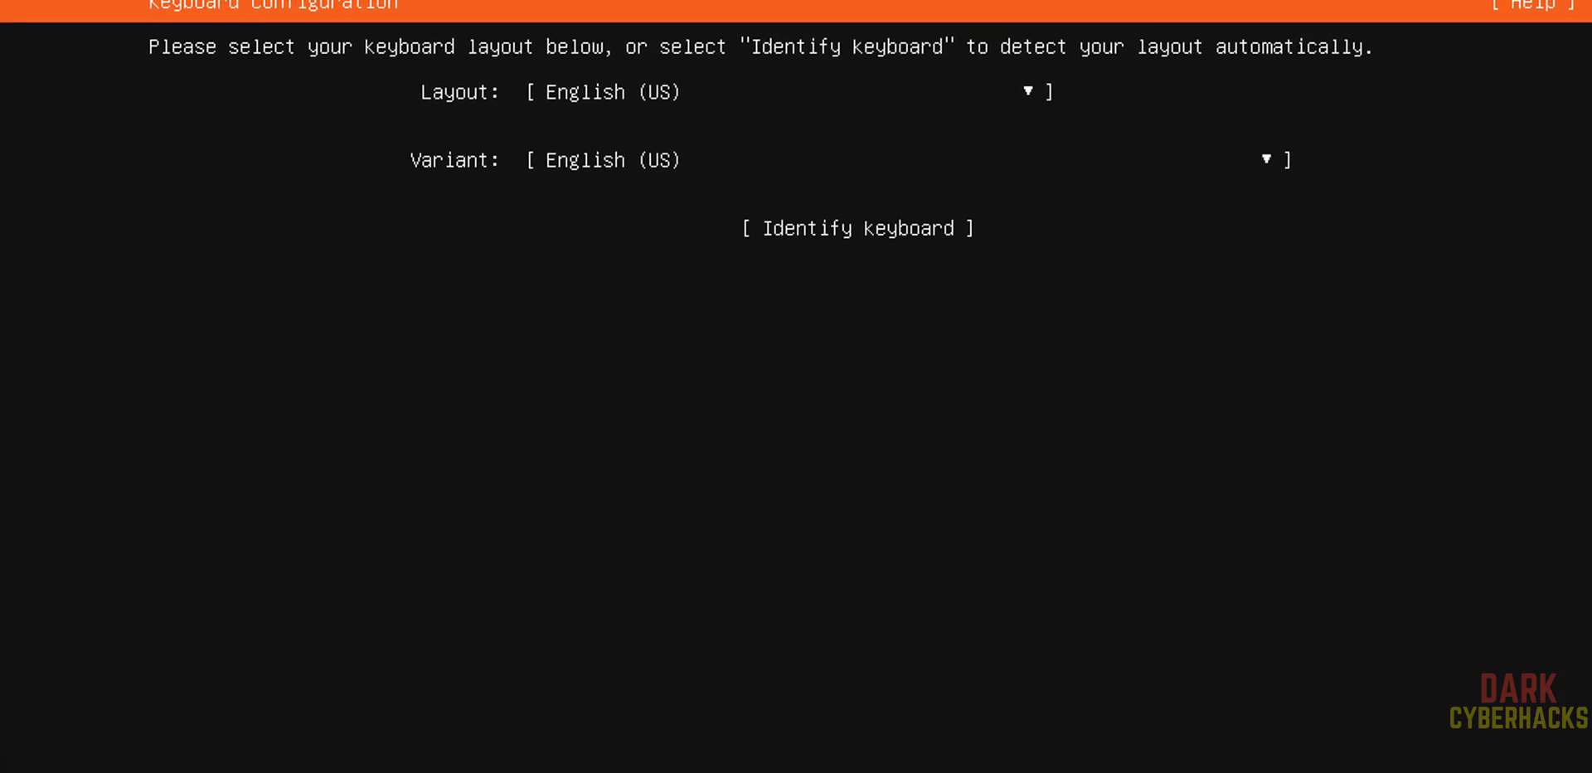
# Keep the English (US) keyboard layout and variant and confirm
pyautogui.press('Down')
pyautogui.press('Up')
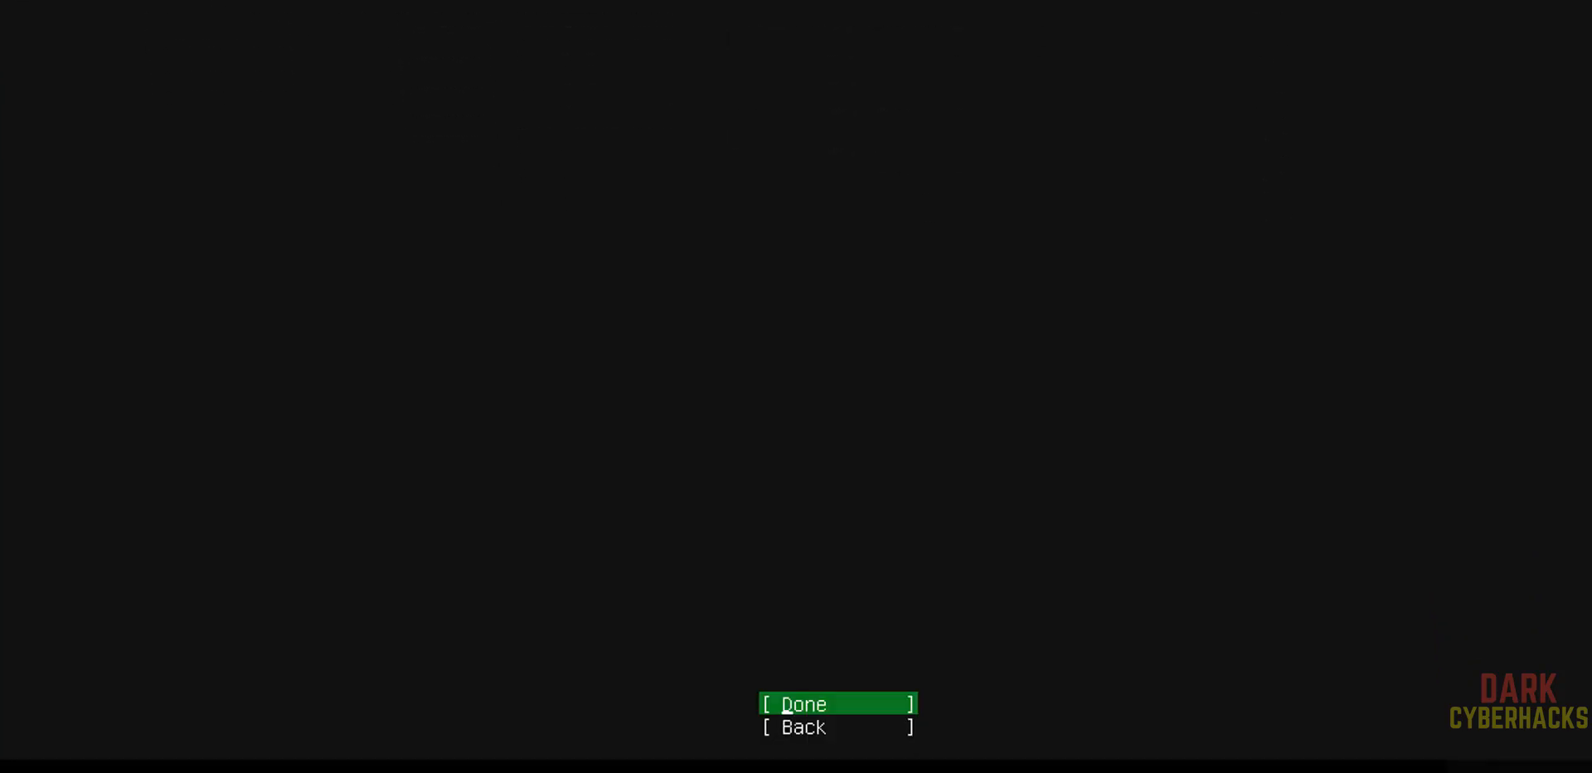
pyautogui.press('Down')
pyautogui.press('Up')
pyautogui.press('Down')
pyautogui.press('Up')
pyautogui.press('Return')
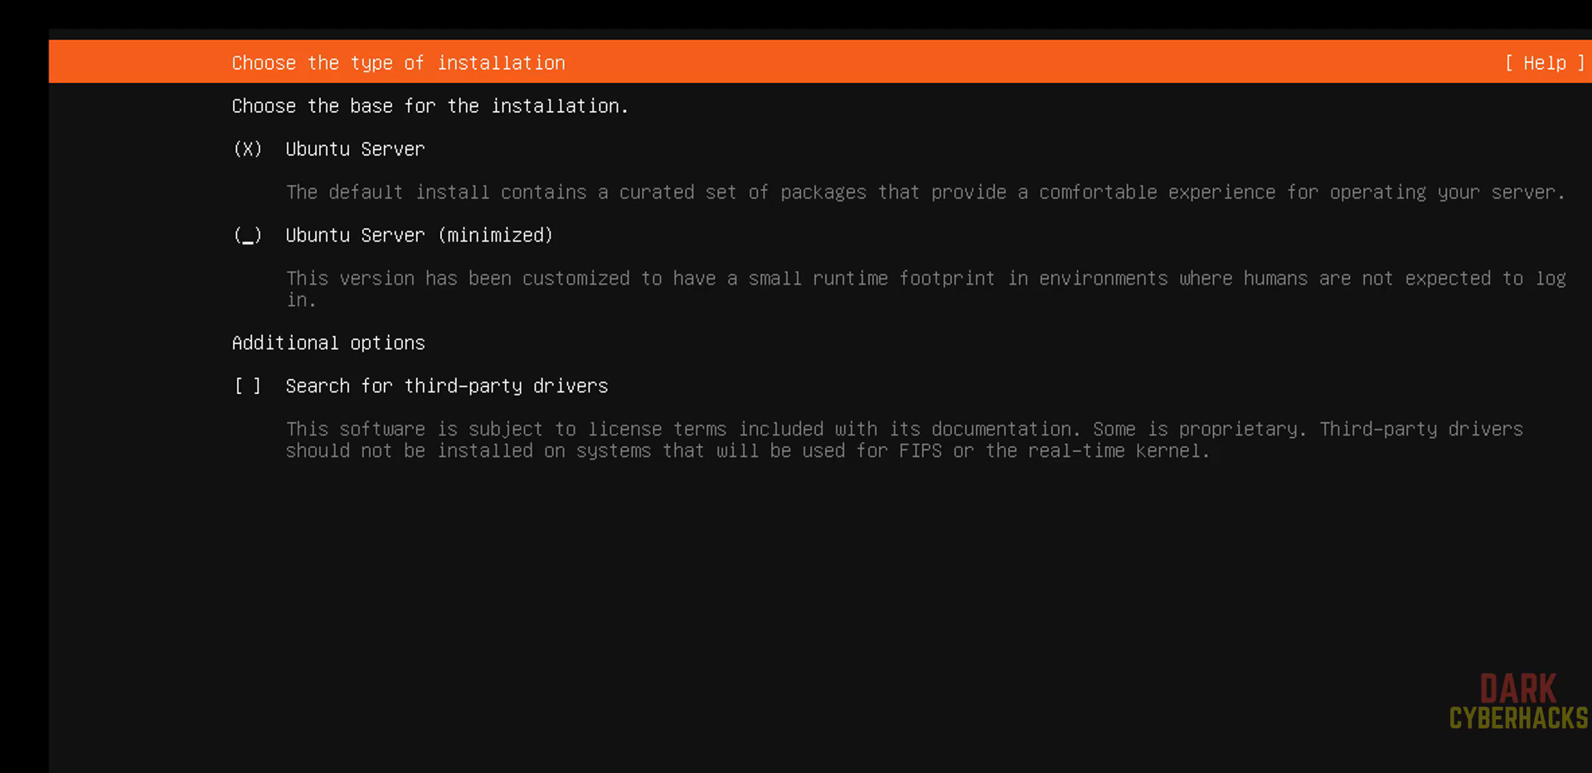
# Keep the Ubuntu Server base, enable searching for third-party drivers, and confirm
pyautogui.press('Up')
pyautogui.press('Down')
pyautogui.press('Down')
pyautogui.press('Down')
pyautogui.press('space')
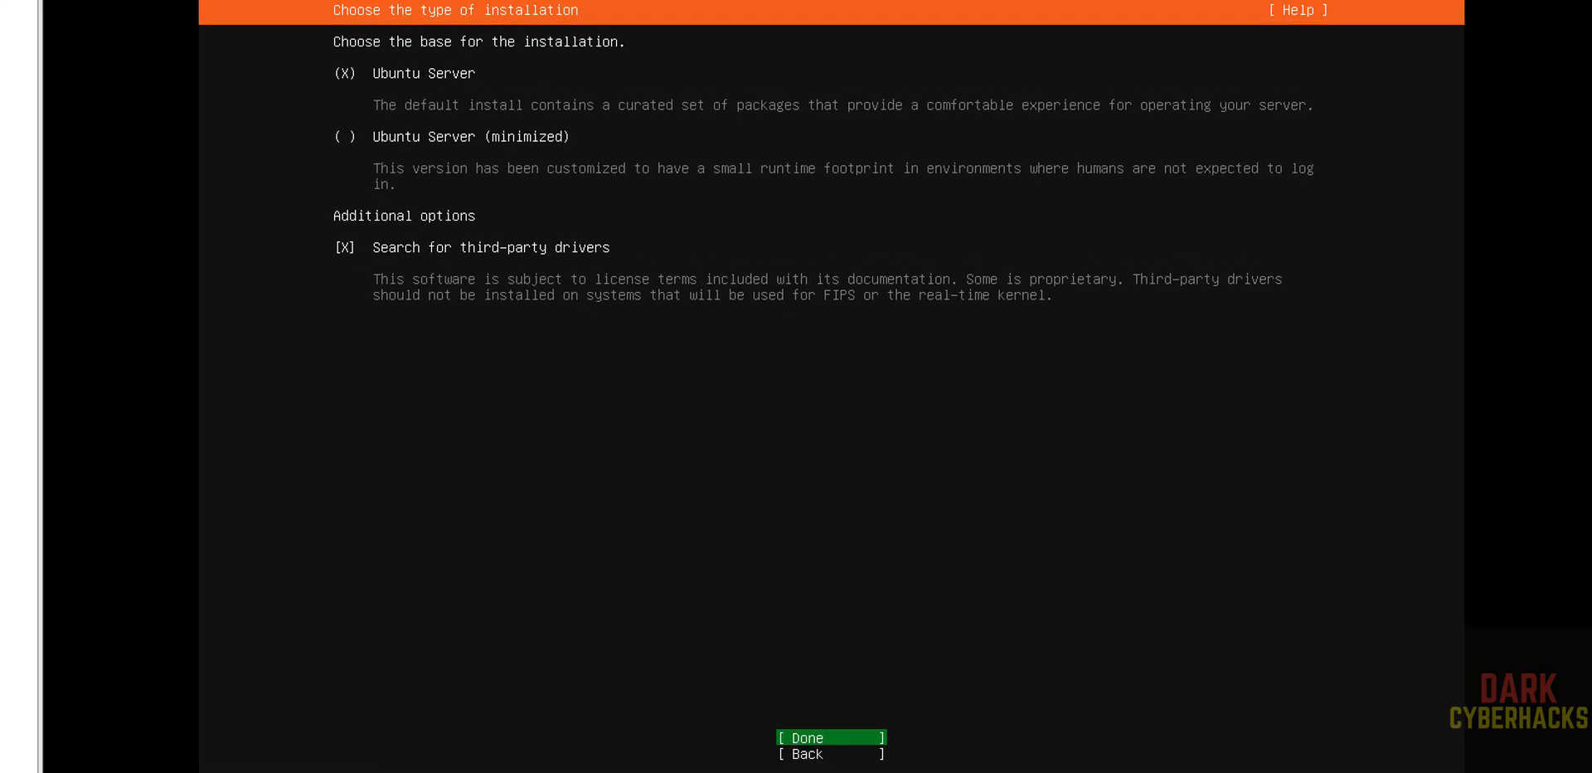
pyautogui.press('Return')
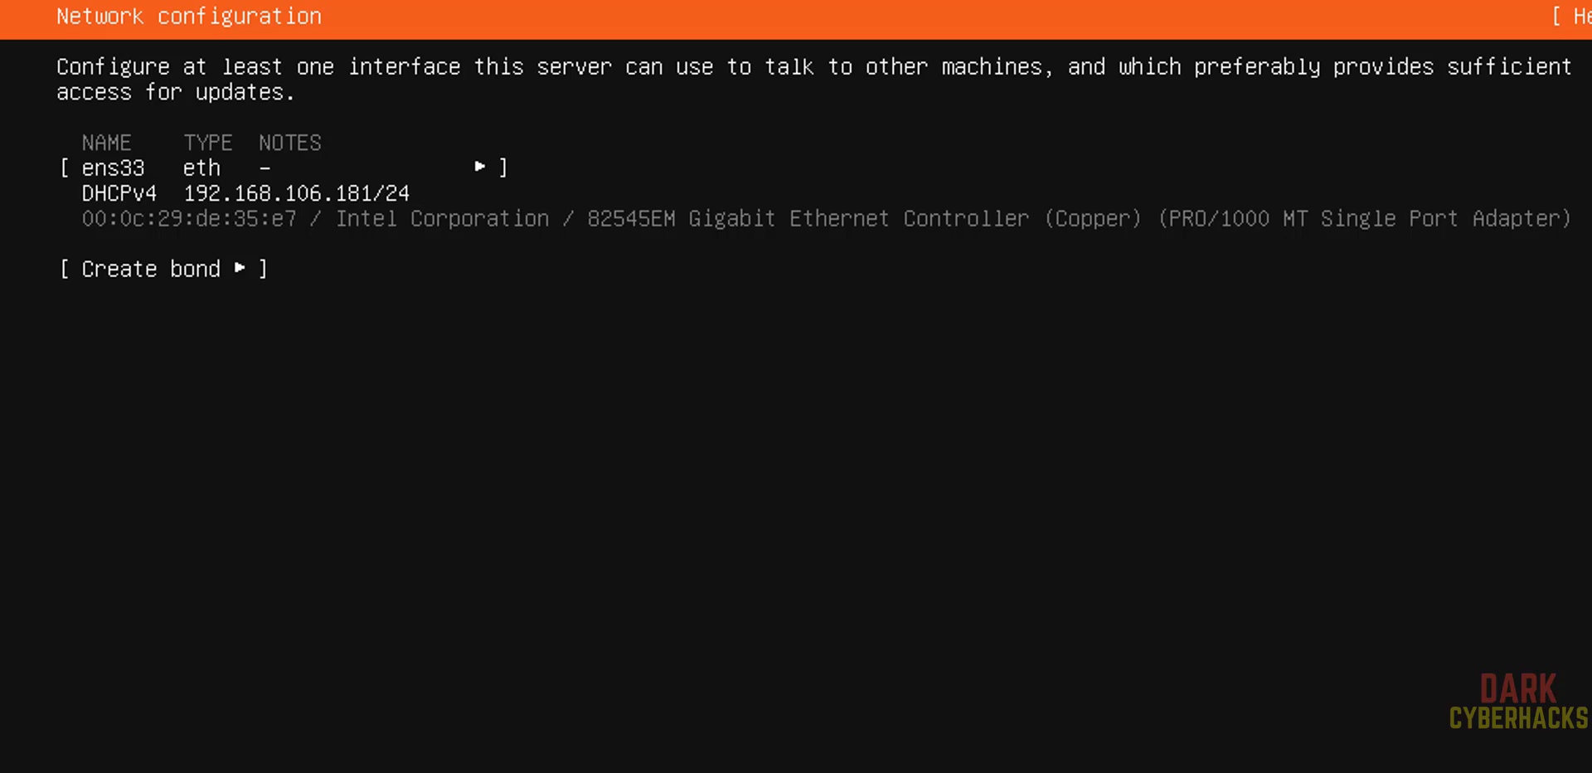
# Accept the default network, proxy and archive mirror configuration
pyautogui.press('Return')
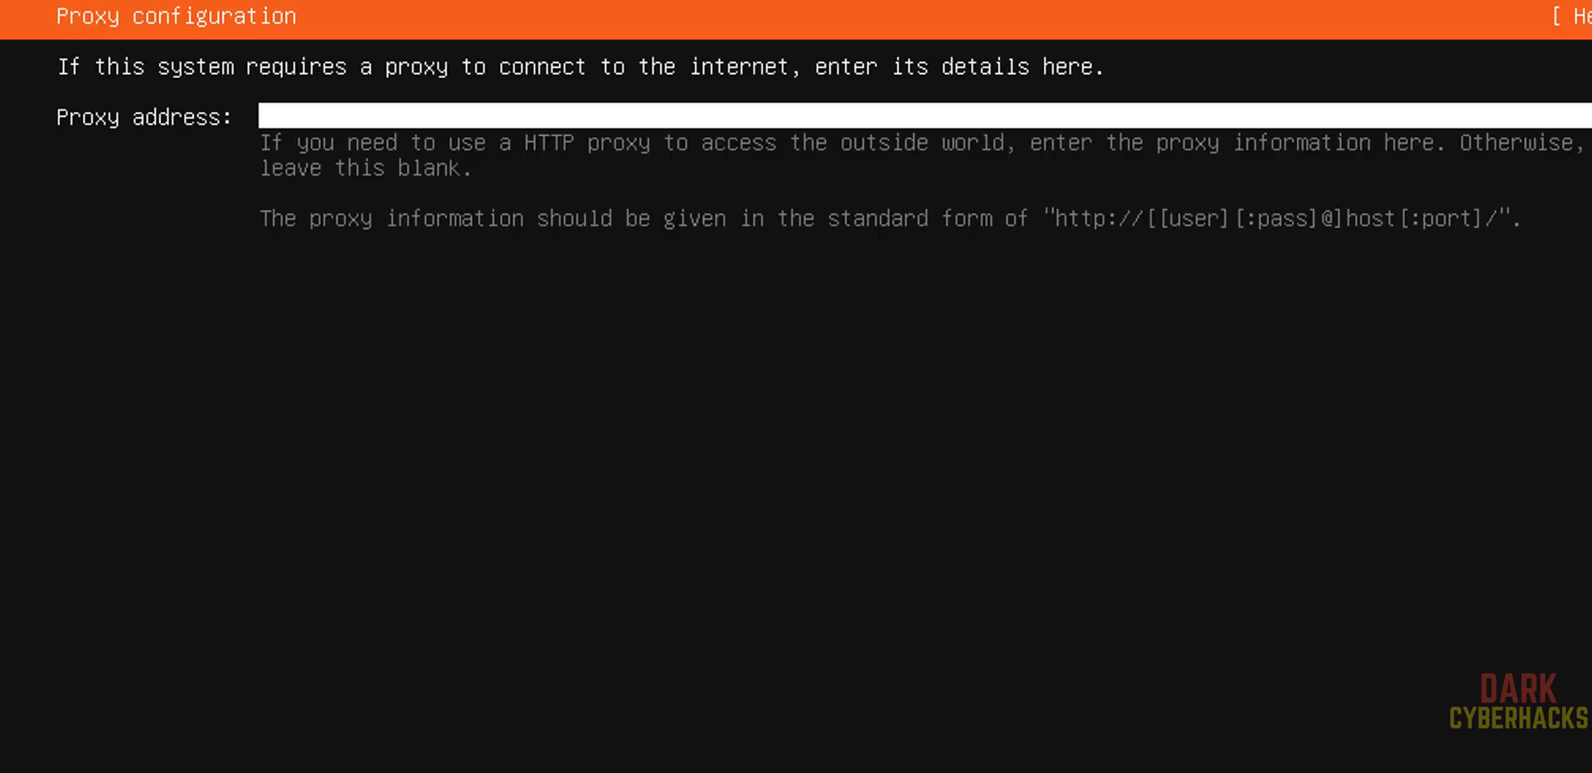
pyautogui.press('Return')
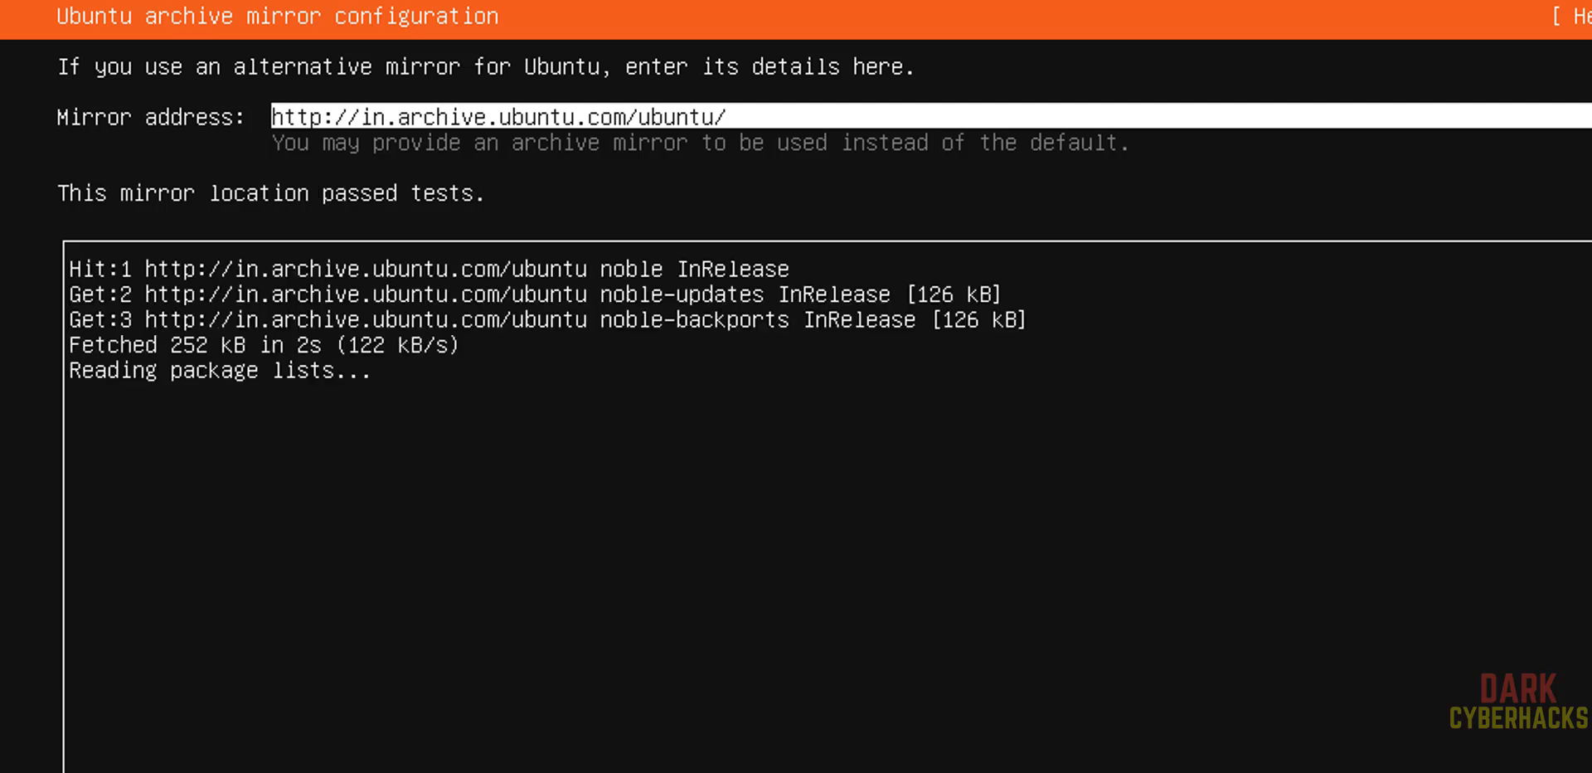
pyautogui.press('Return')
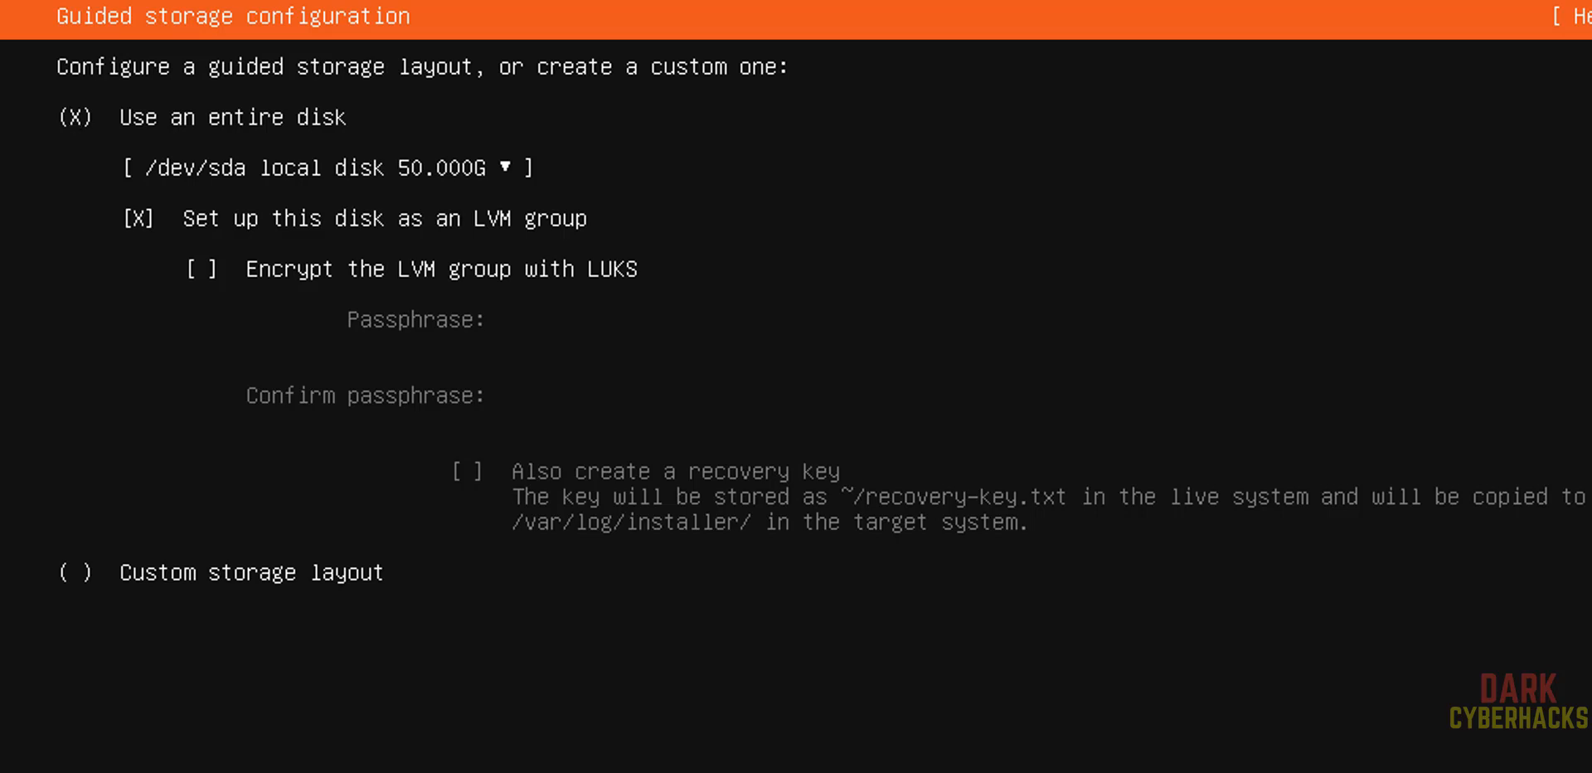
# Keep the guided storage layout using the entire 50 GB disk as an LVM group and confirm
pyautogui.press('Down')
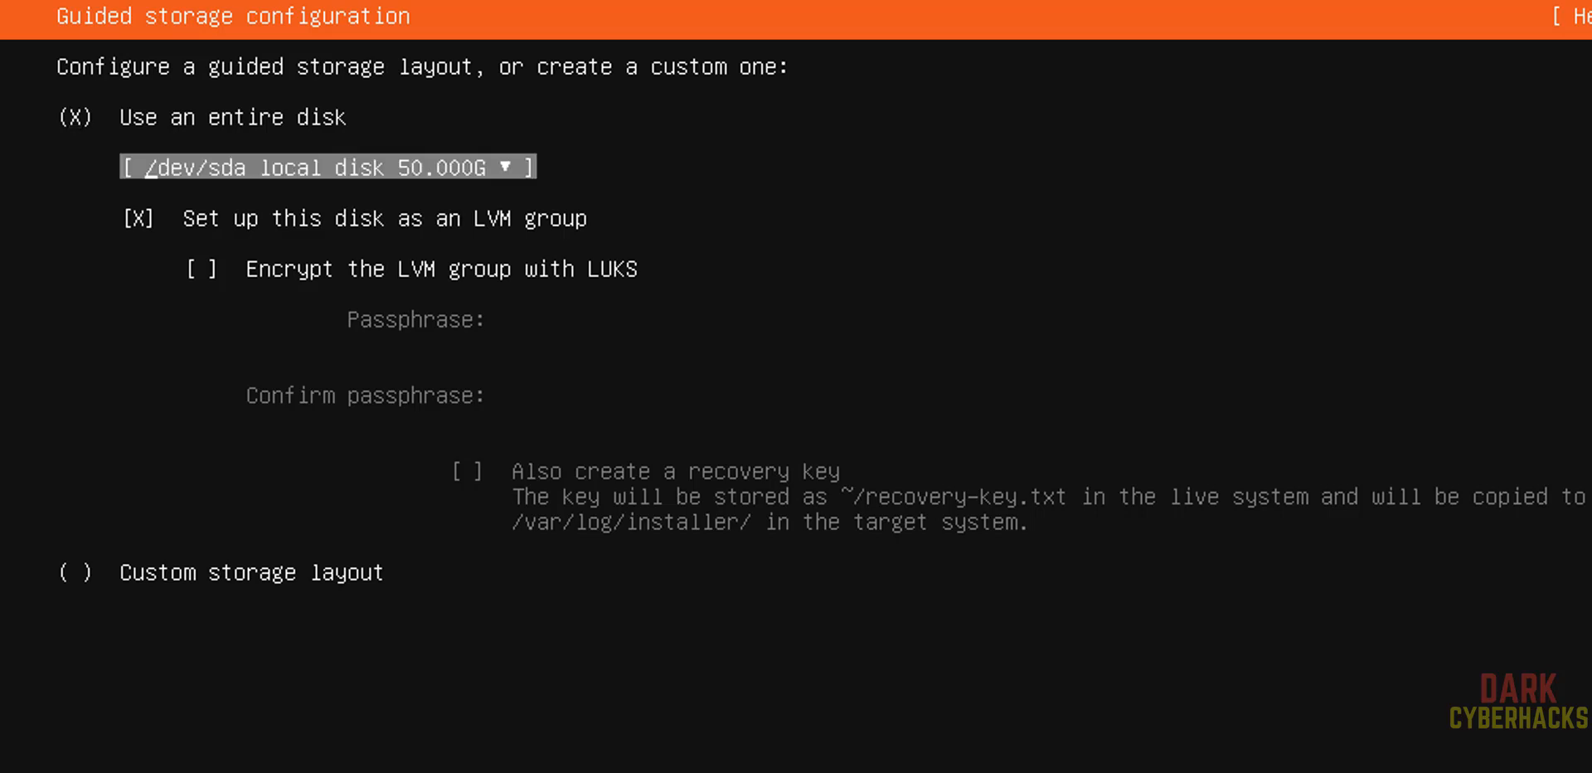
pyautogui.press('Down')
pyautogui.press('Down')
pyautogui.press('Down')
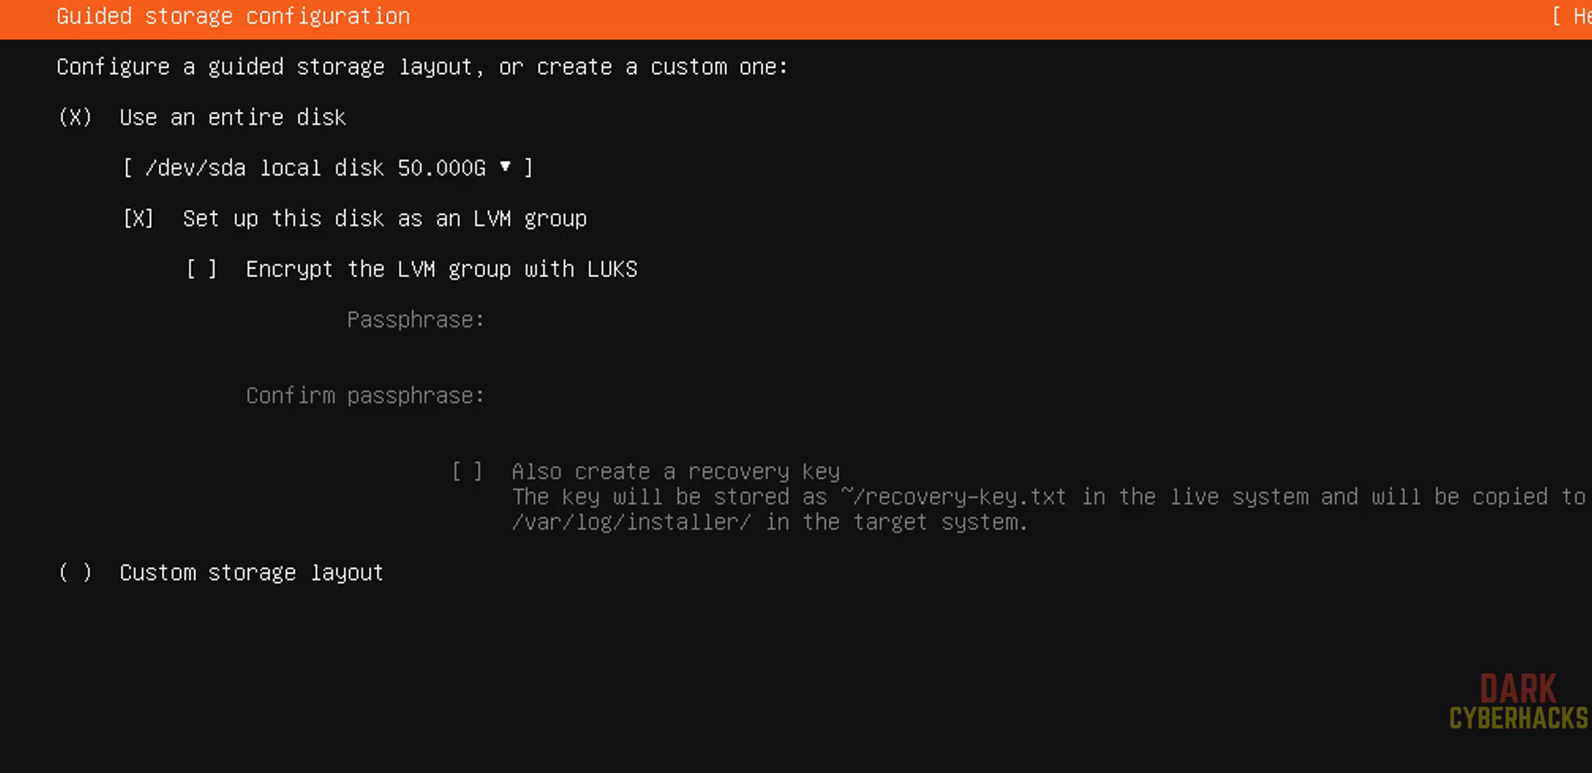
pyautogui.press('Return')
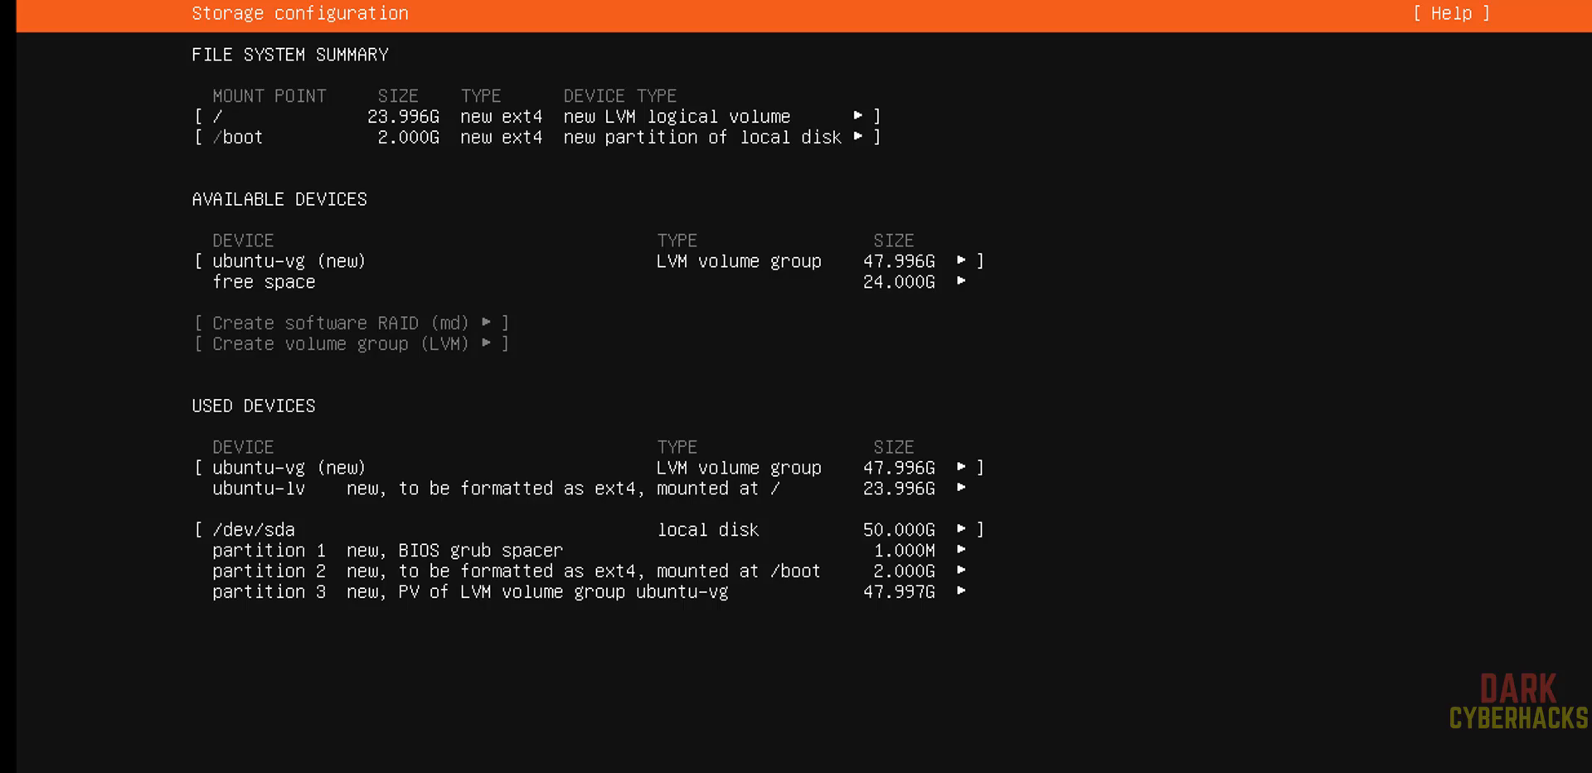
# Accept the storage summary and confirm the destructive action to start the installation
pyautogui.press('Up')
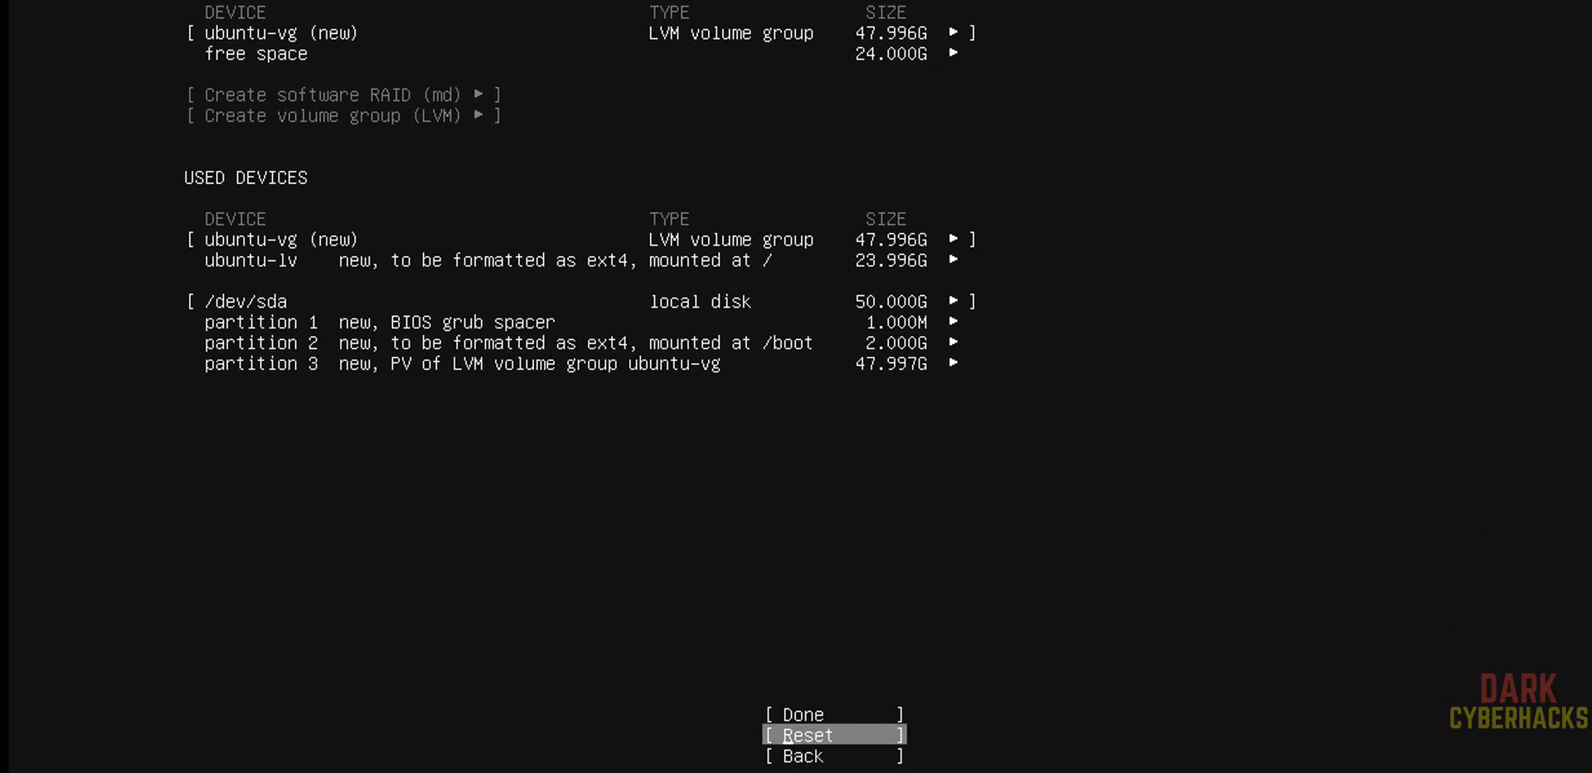
pyautogui.press('Up')
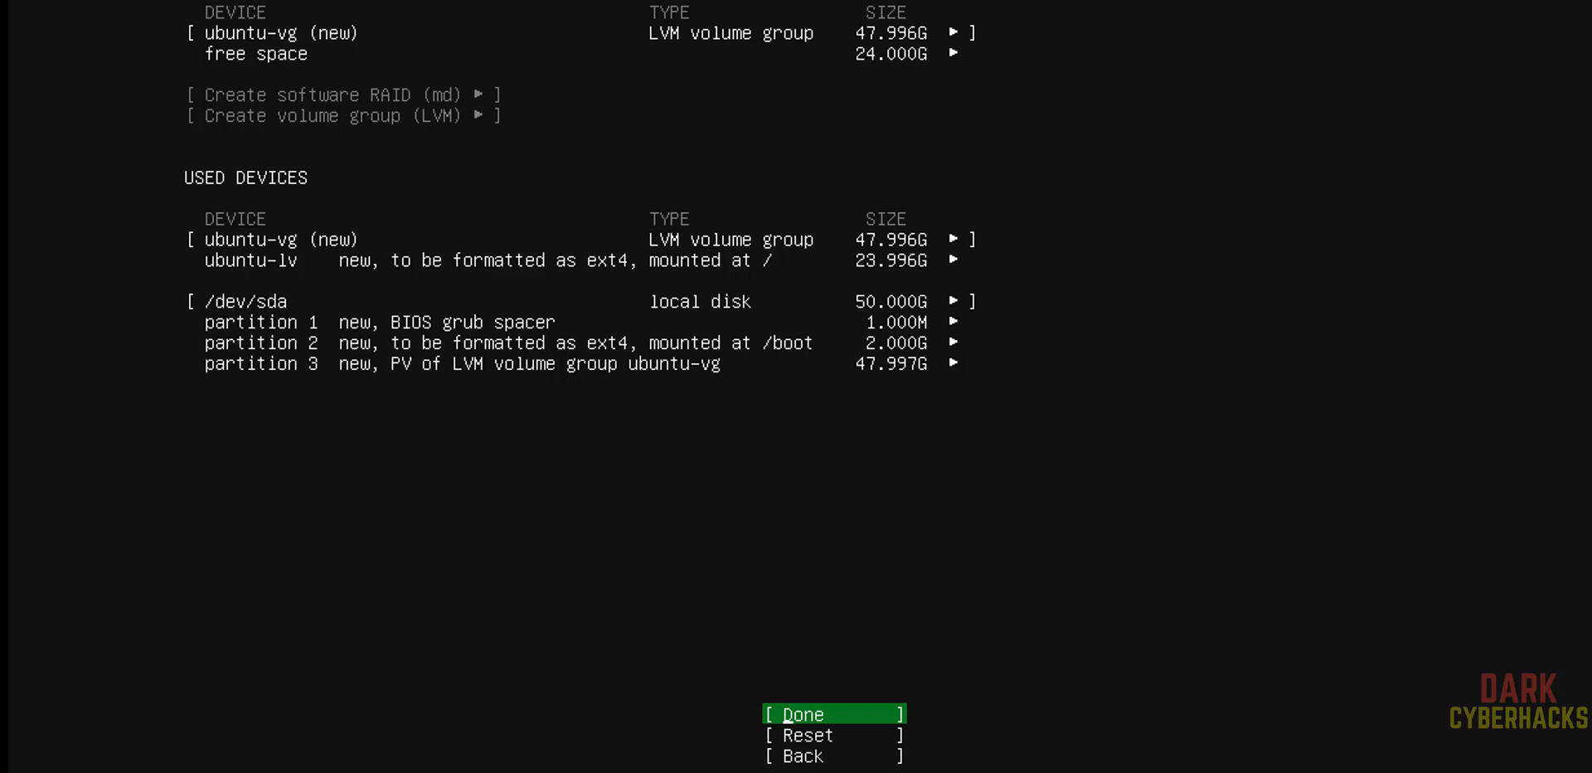
pyautogui.press('Return')
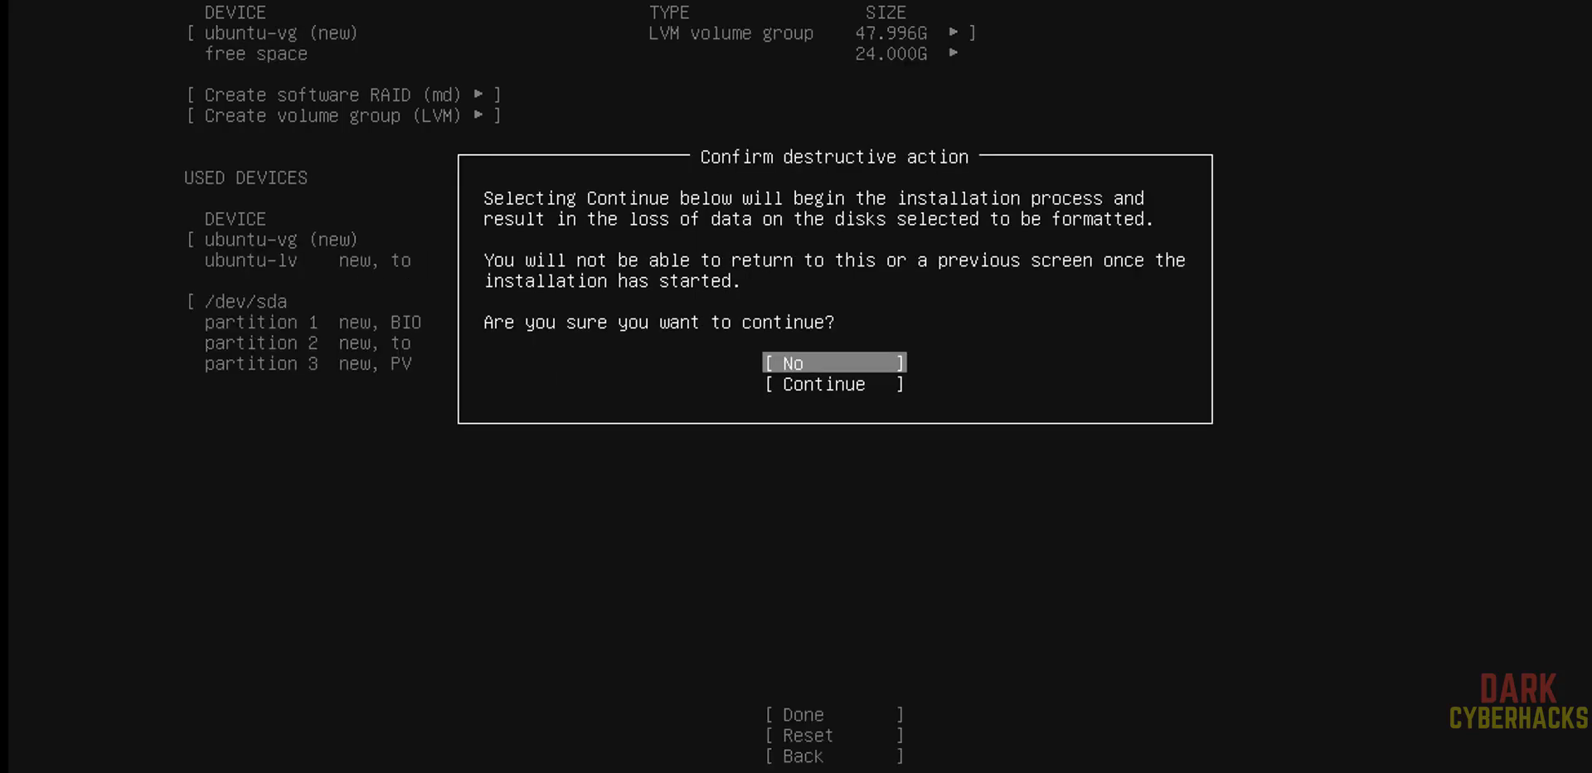
pyautogui.press('Down')
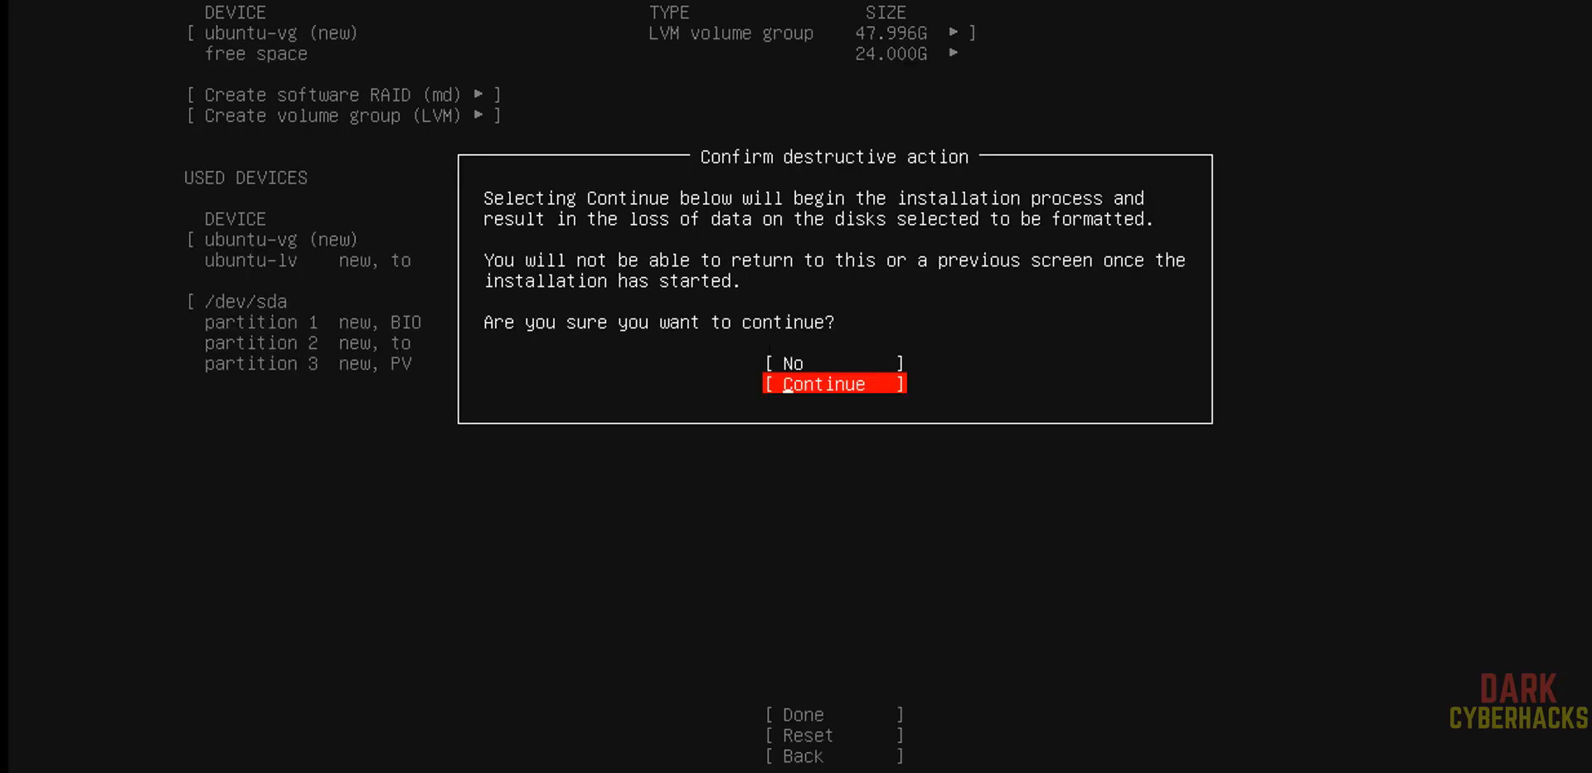
pyautogui.press('Return')
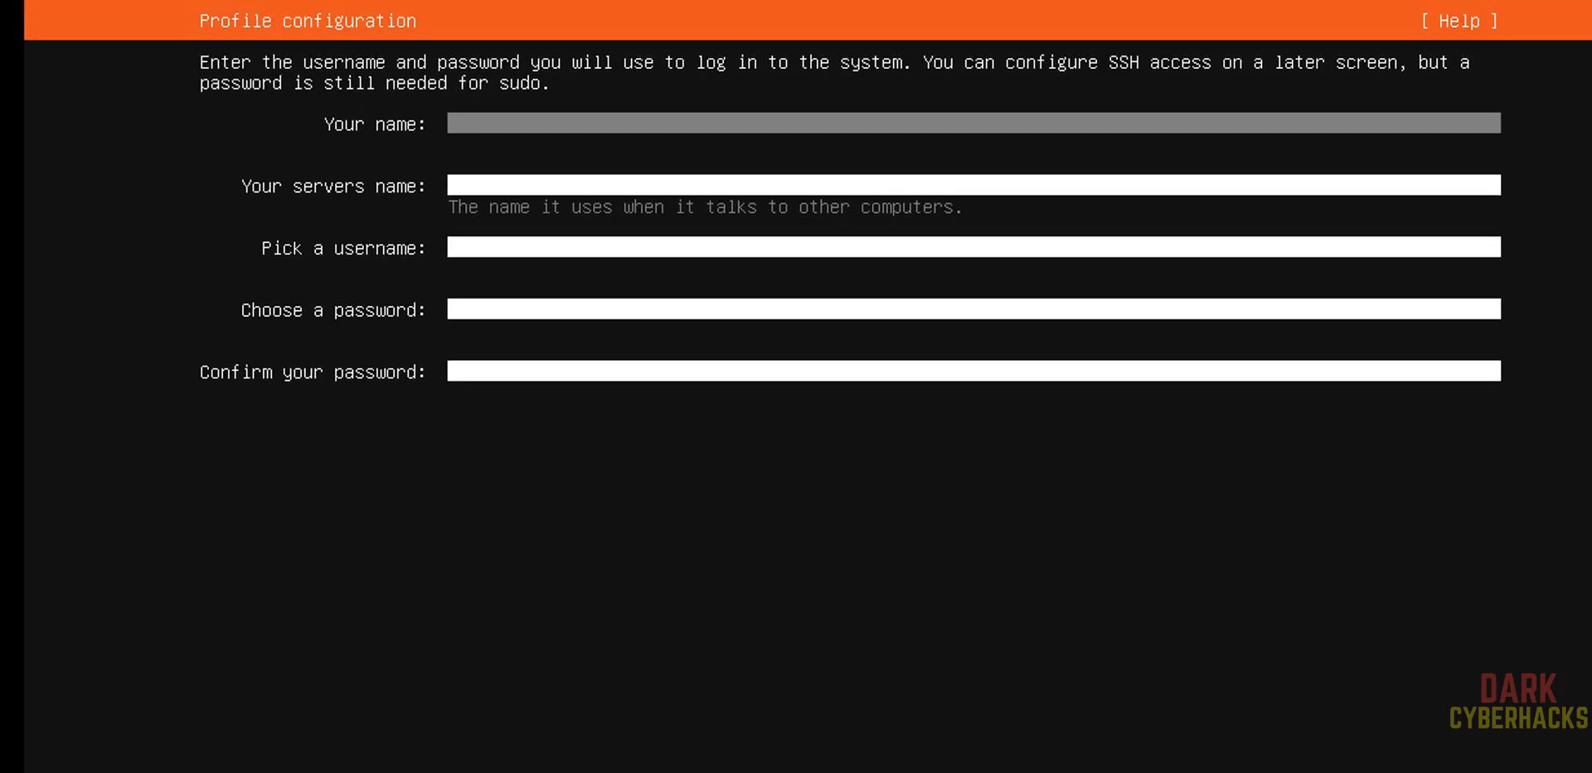
# Enter r2schools as your name and username, and ubsnoblevm as the server name in the profile
pyautogui.write('r2schools')
pyautogui.press('Tab')
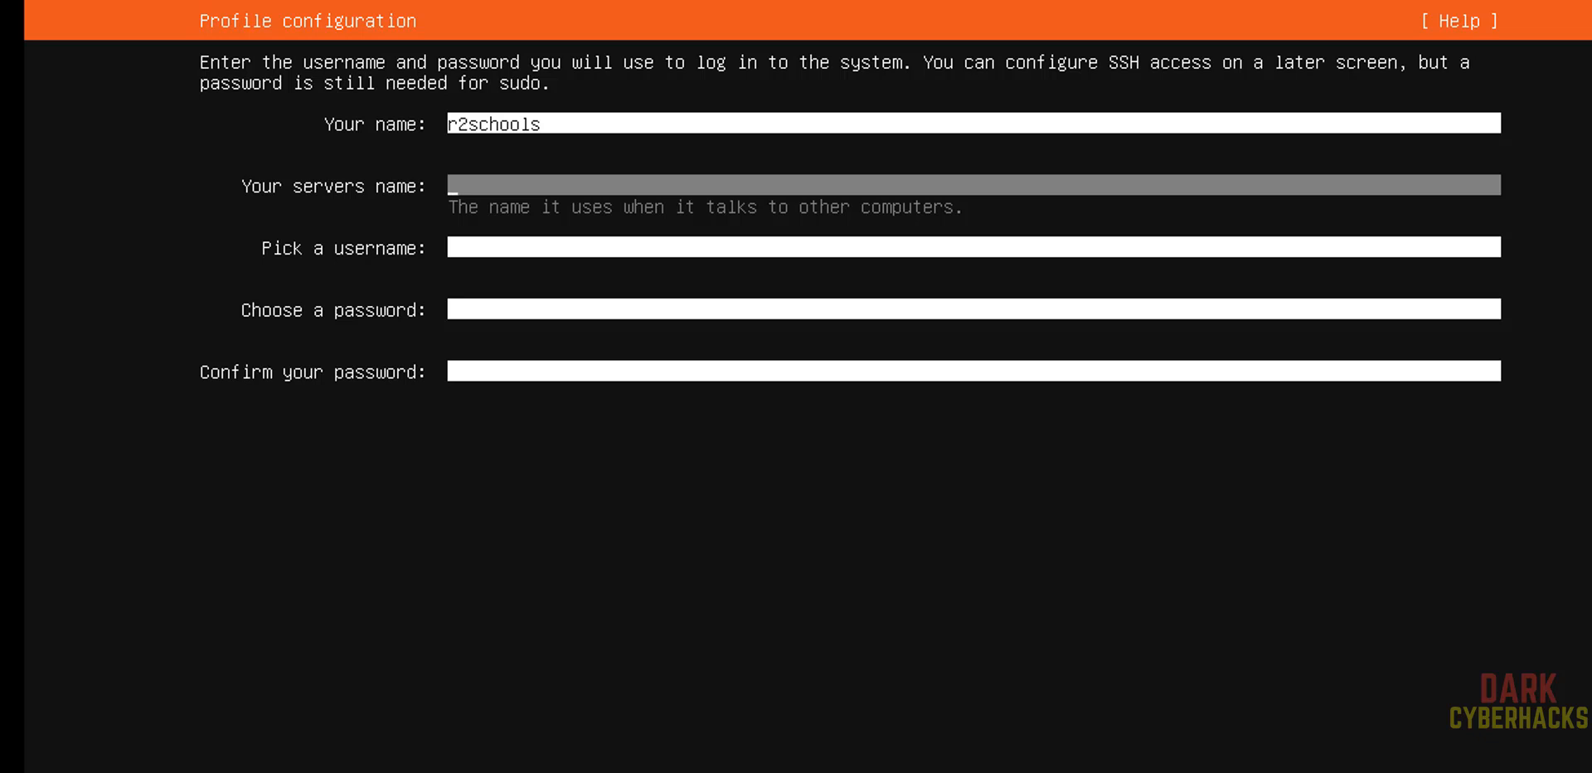
pyautogui.write('ubsnoble')
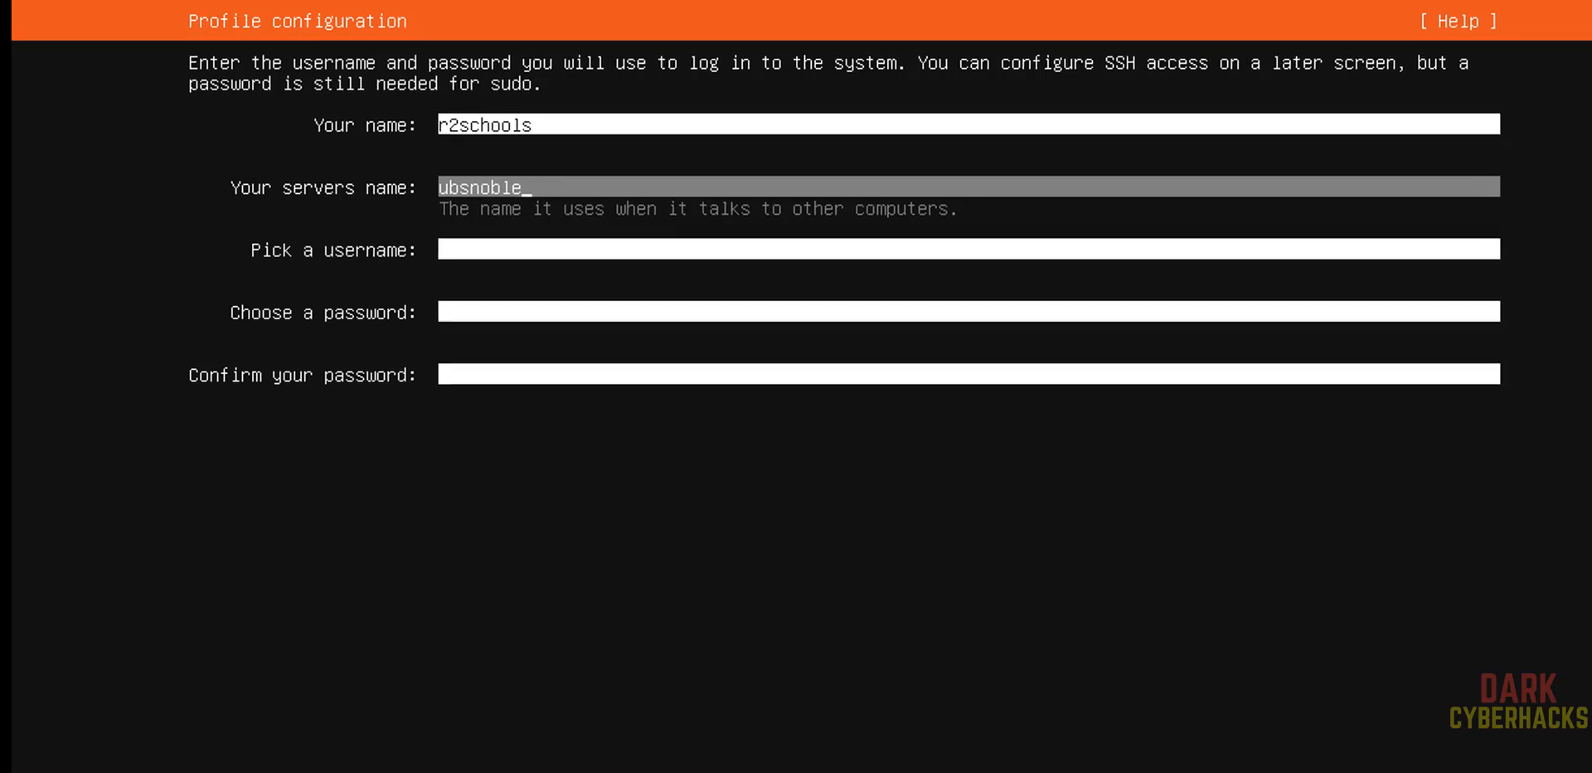
pyautogui.write('vm')
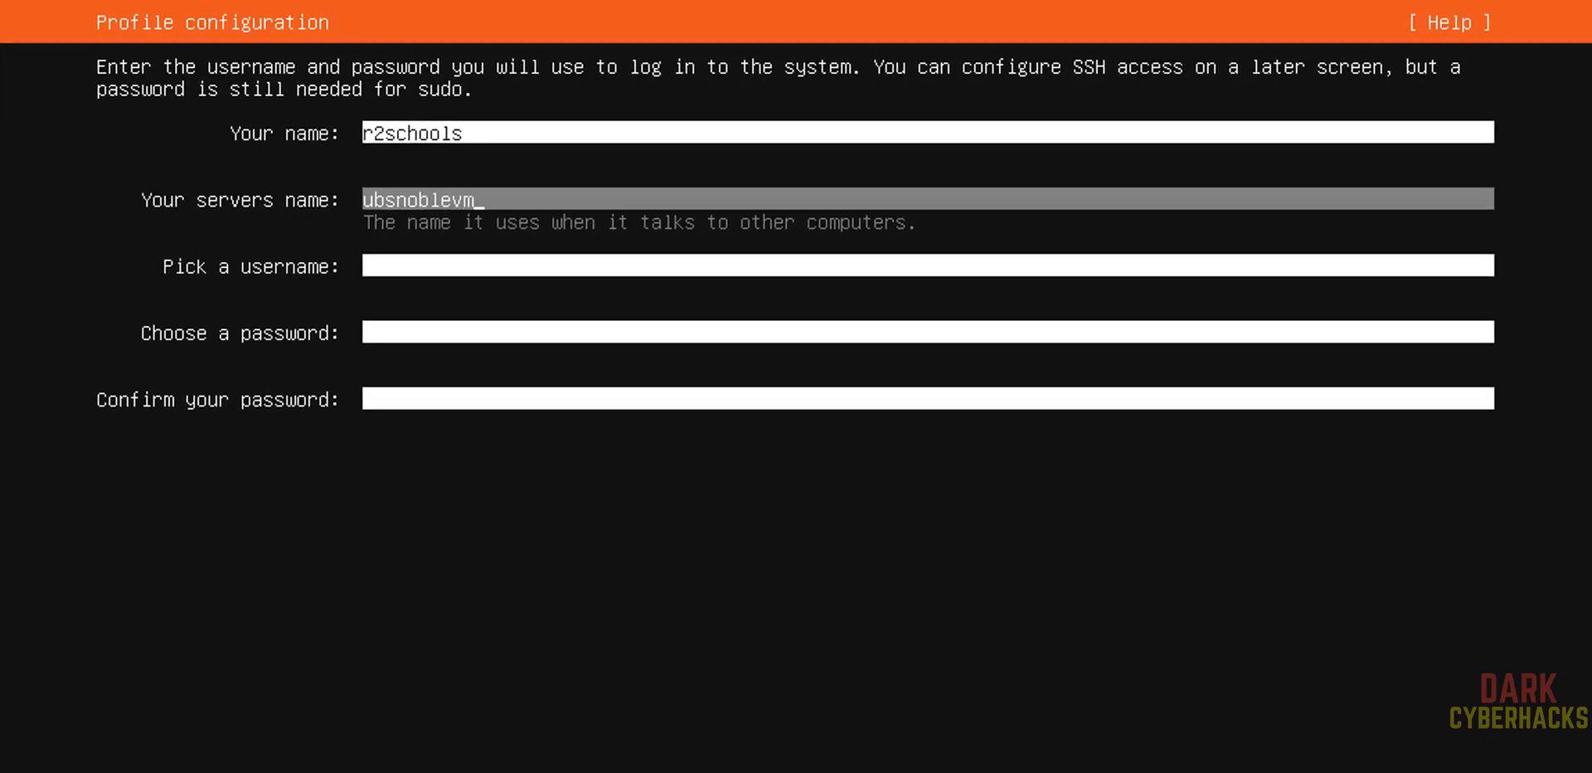
pyautogui.press('Tab')
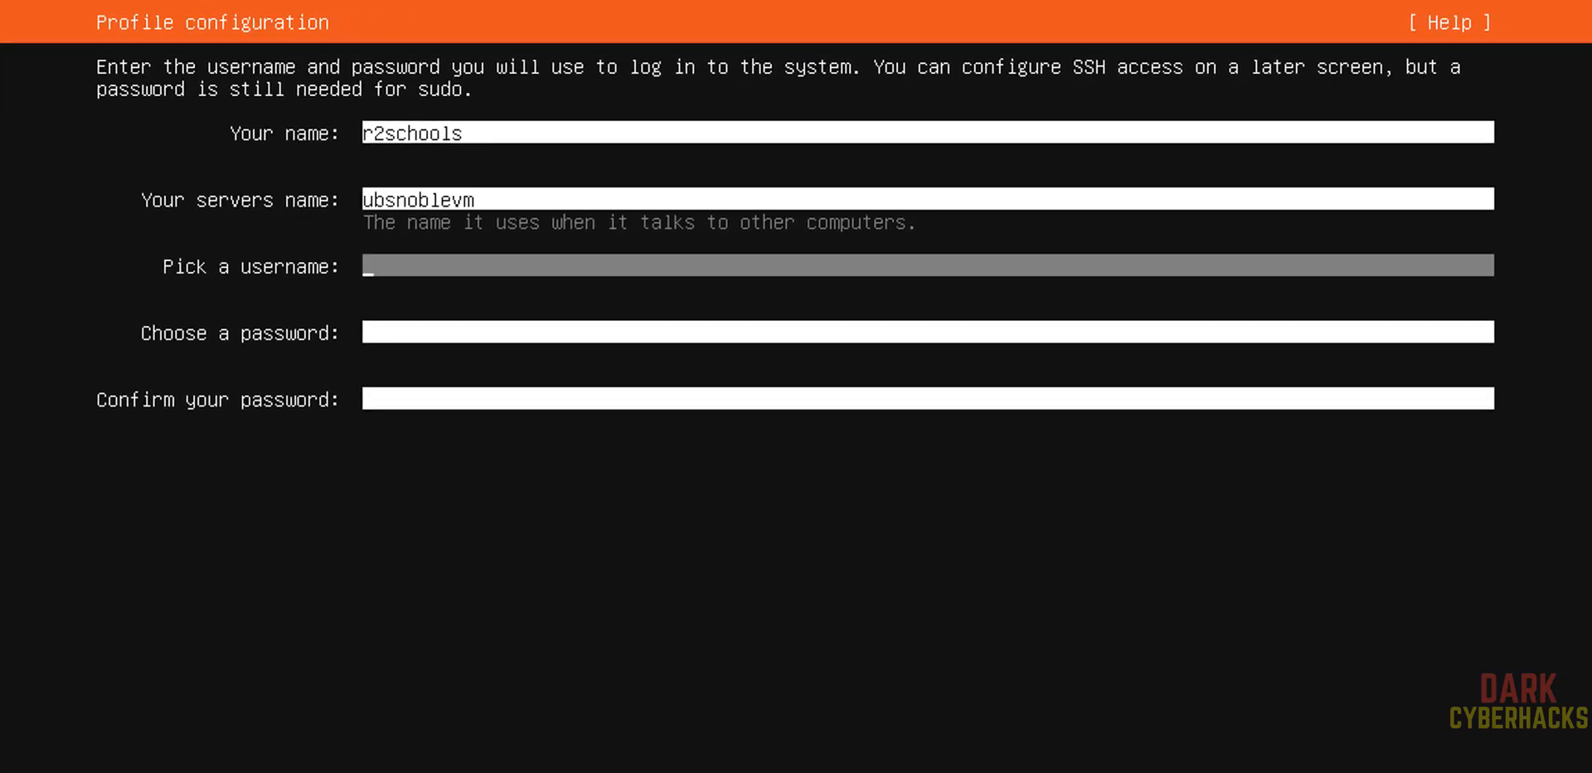
pyautogui.write('r2schools')
pyautogui.press('Tab')
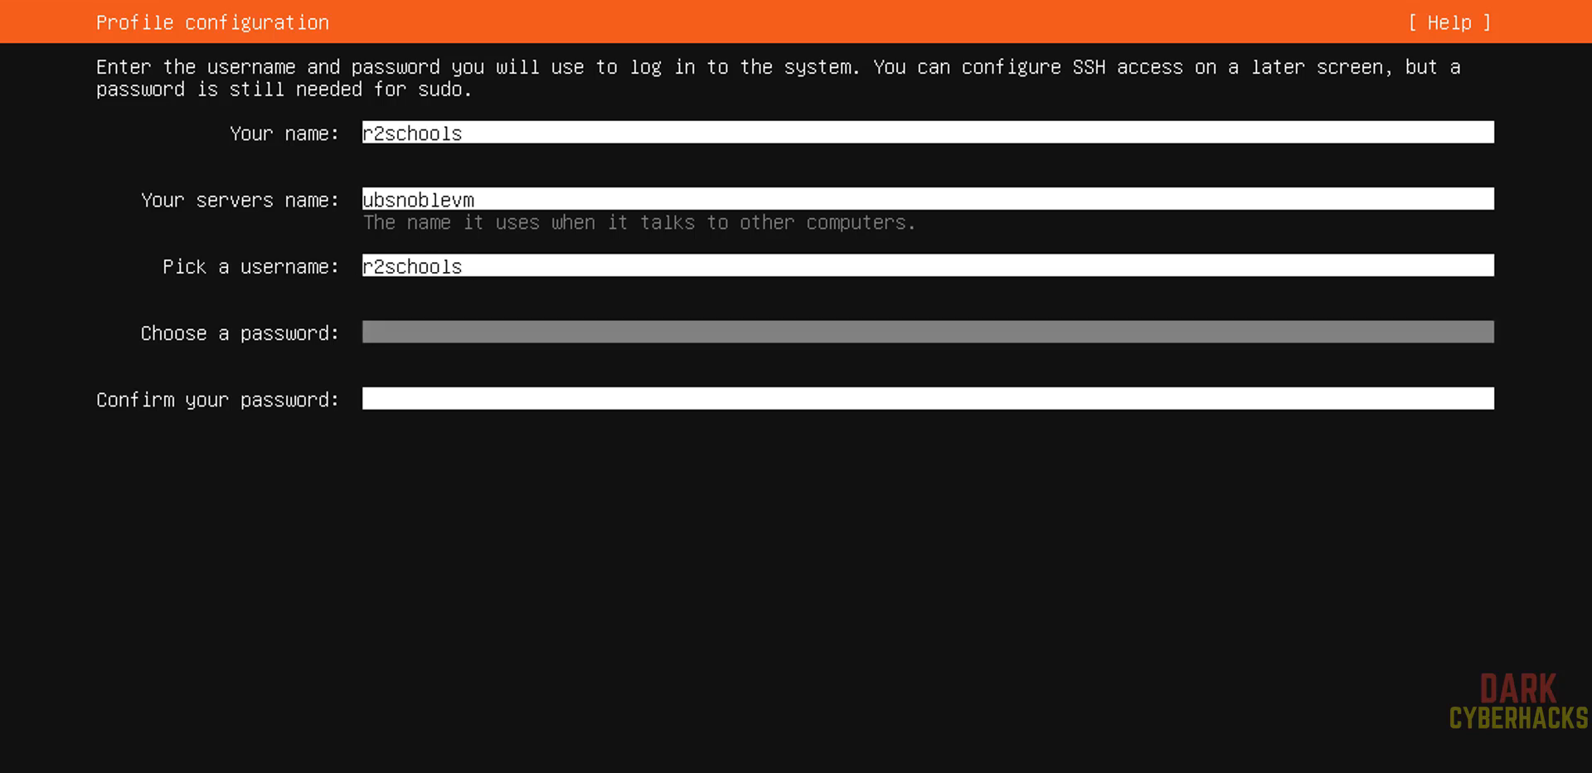
# Enter and confirm the account password in the profile, then submit the profile
pyautogui.write('*********')
pyautogui.press('Tab')
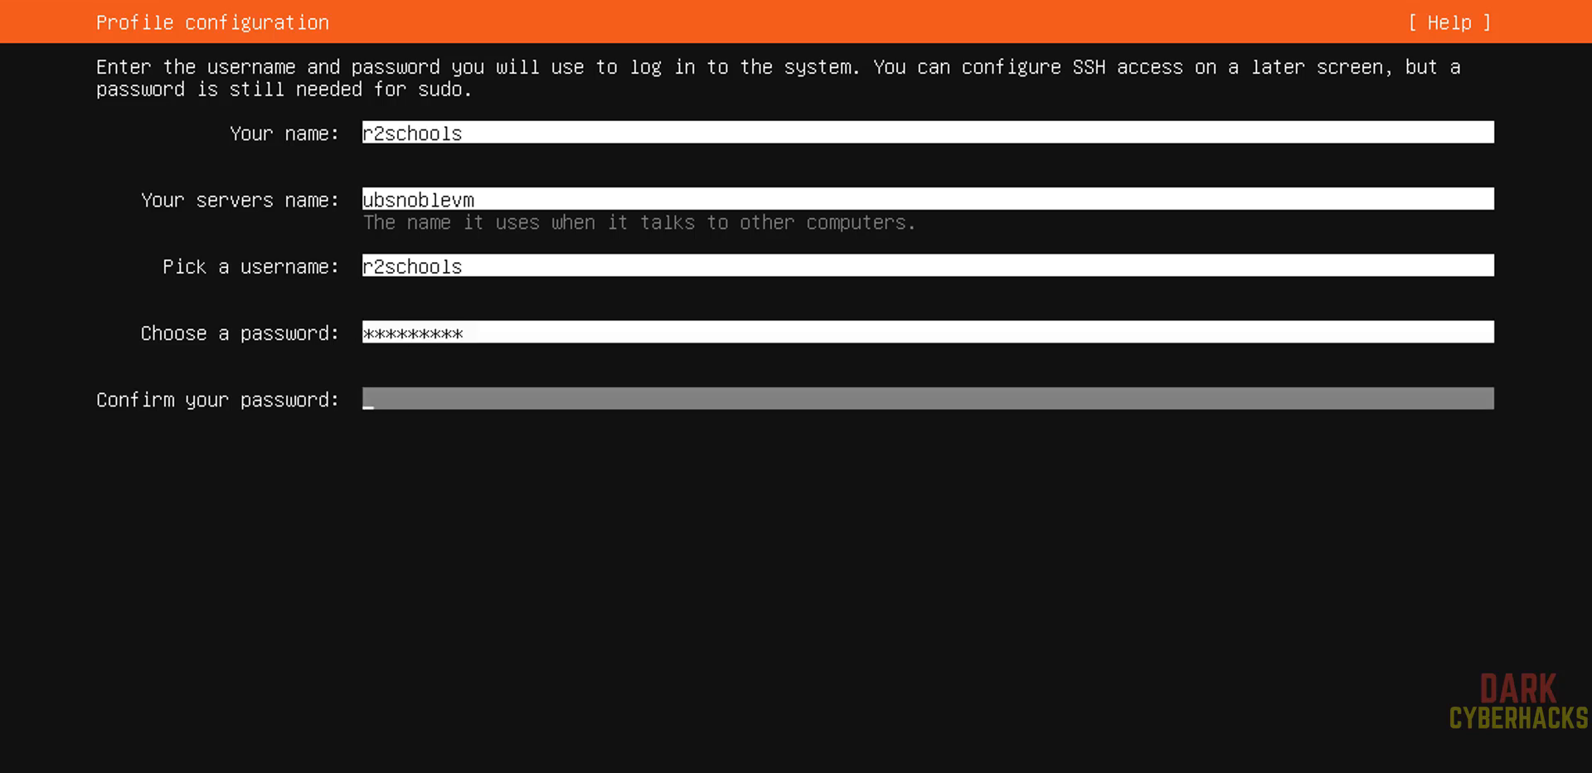
pyautogui.write('*********')
pyautogui.press('Tab')
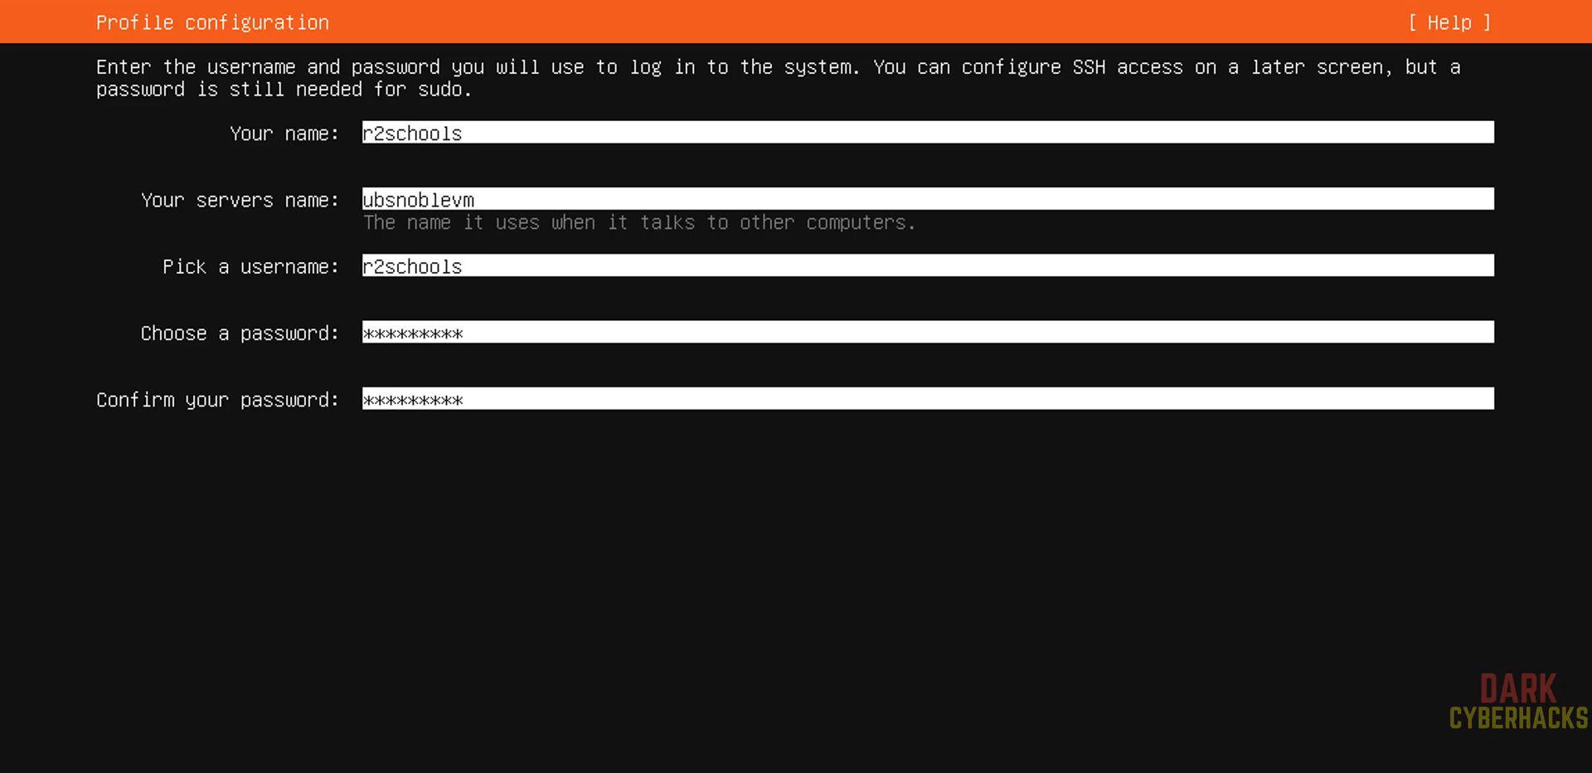
pyautogui.press('Return')
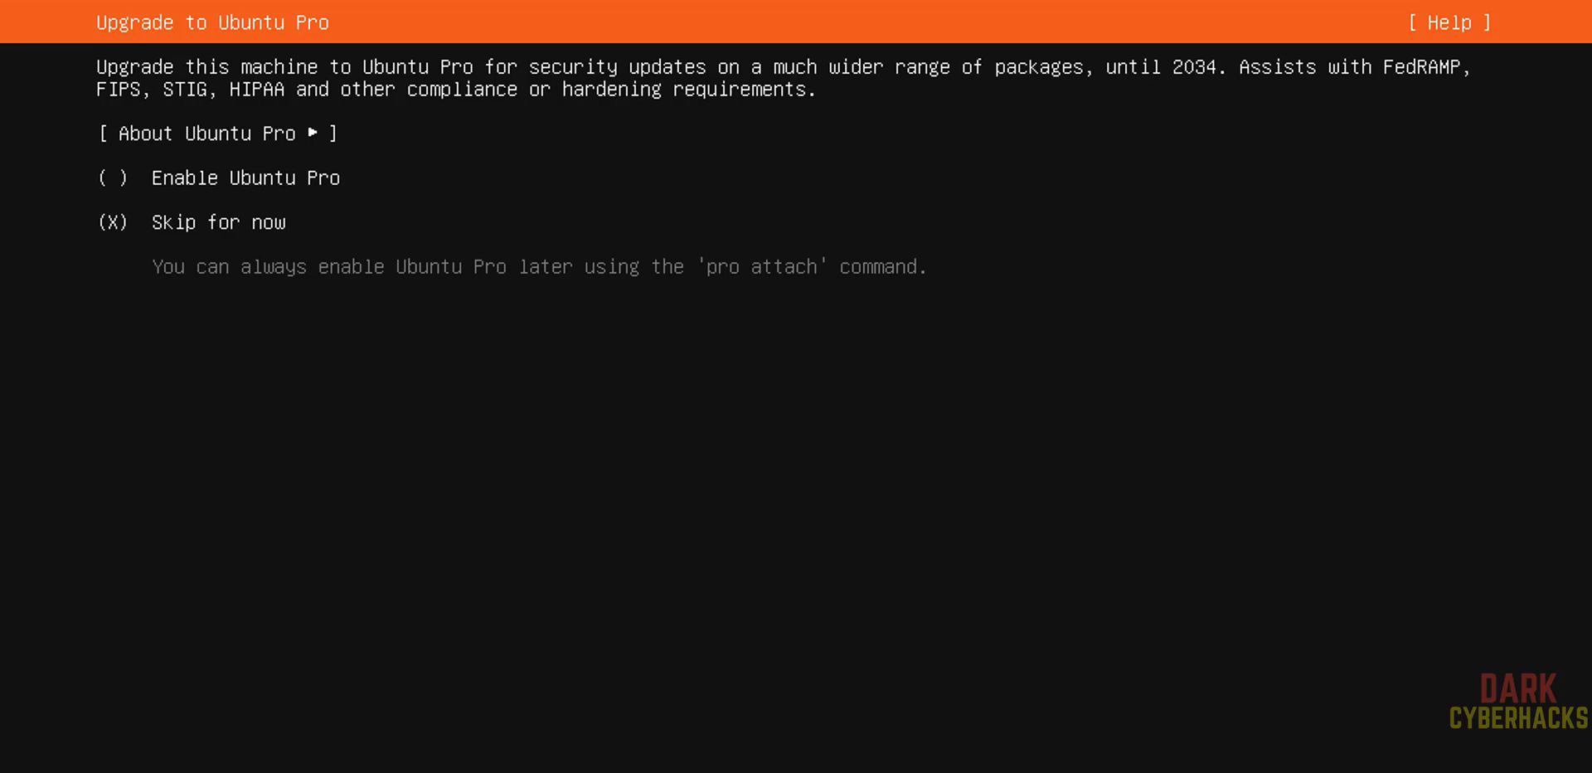
# Skip Ubuntu Pro and enable installation of the OpenSSH server before continuing
pyautogui.press('Return')
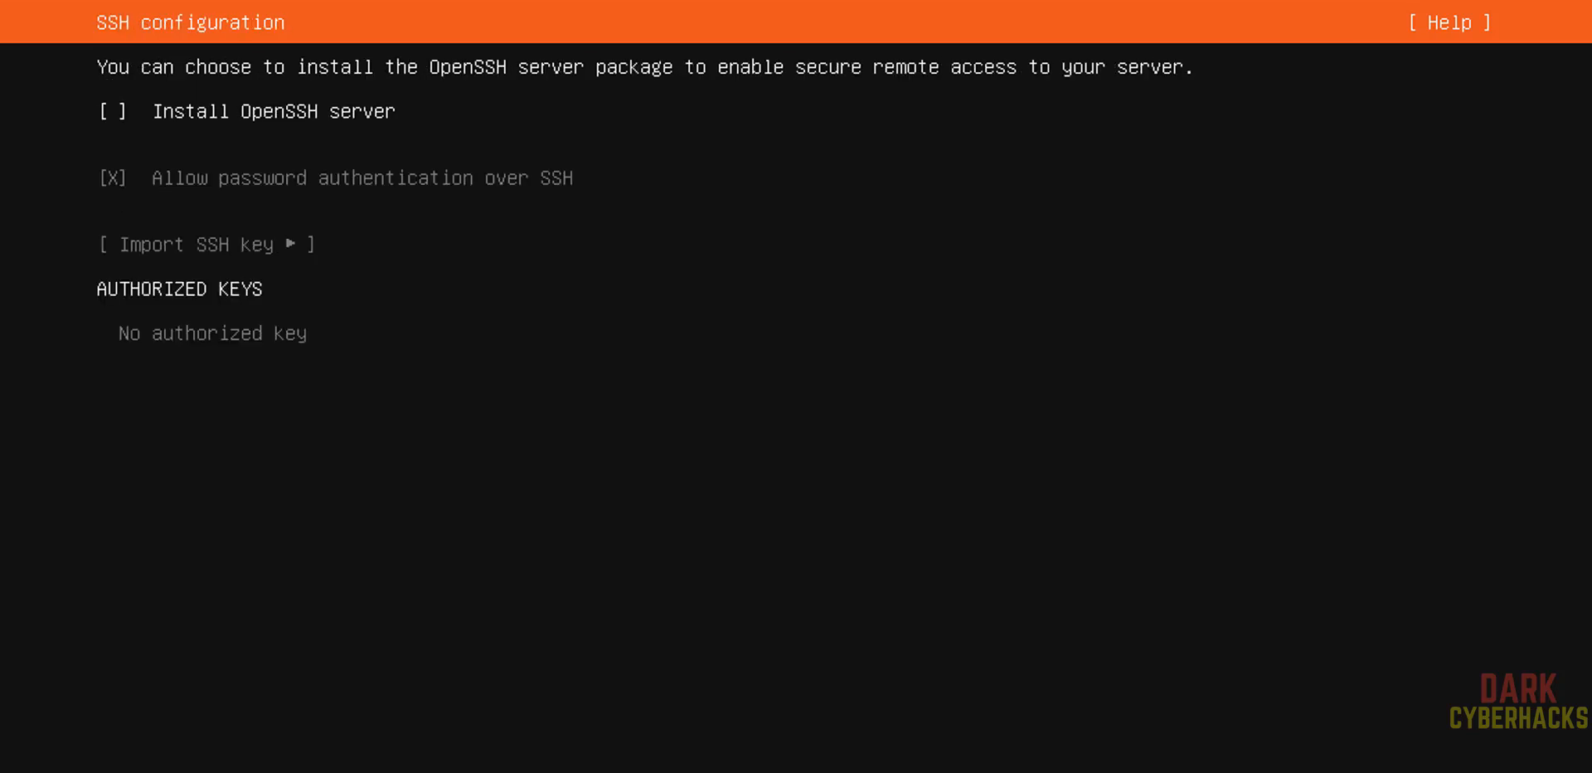
pyautogui.press('space')
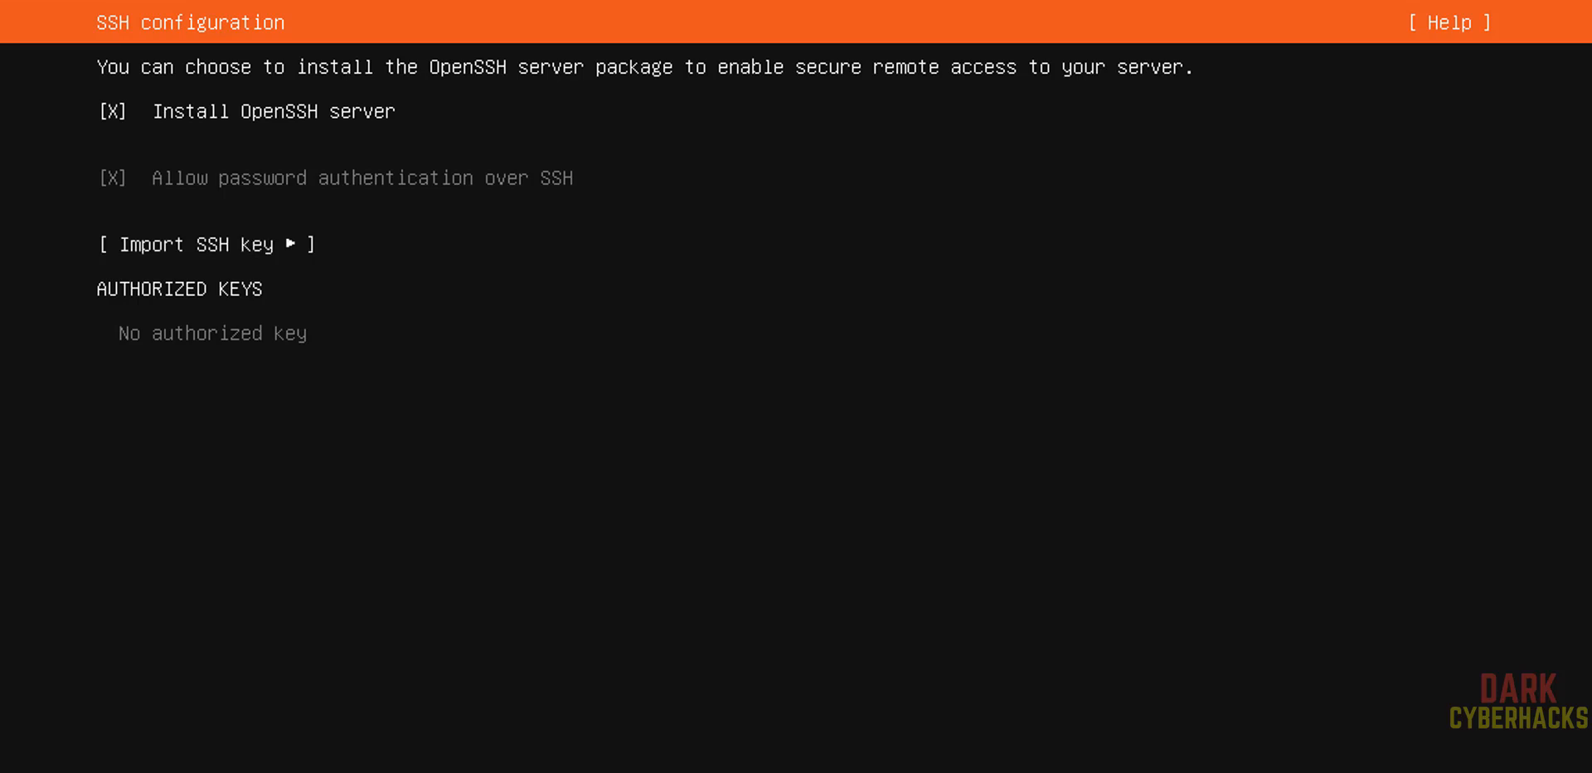
pyautogui.press('Tab')
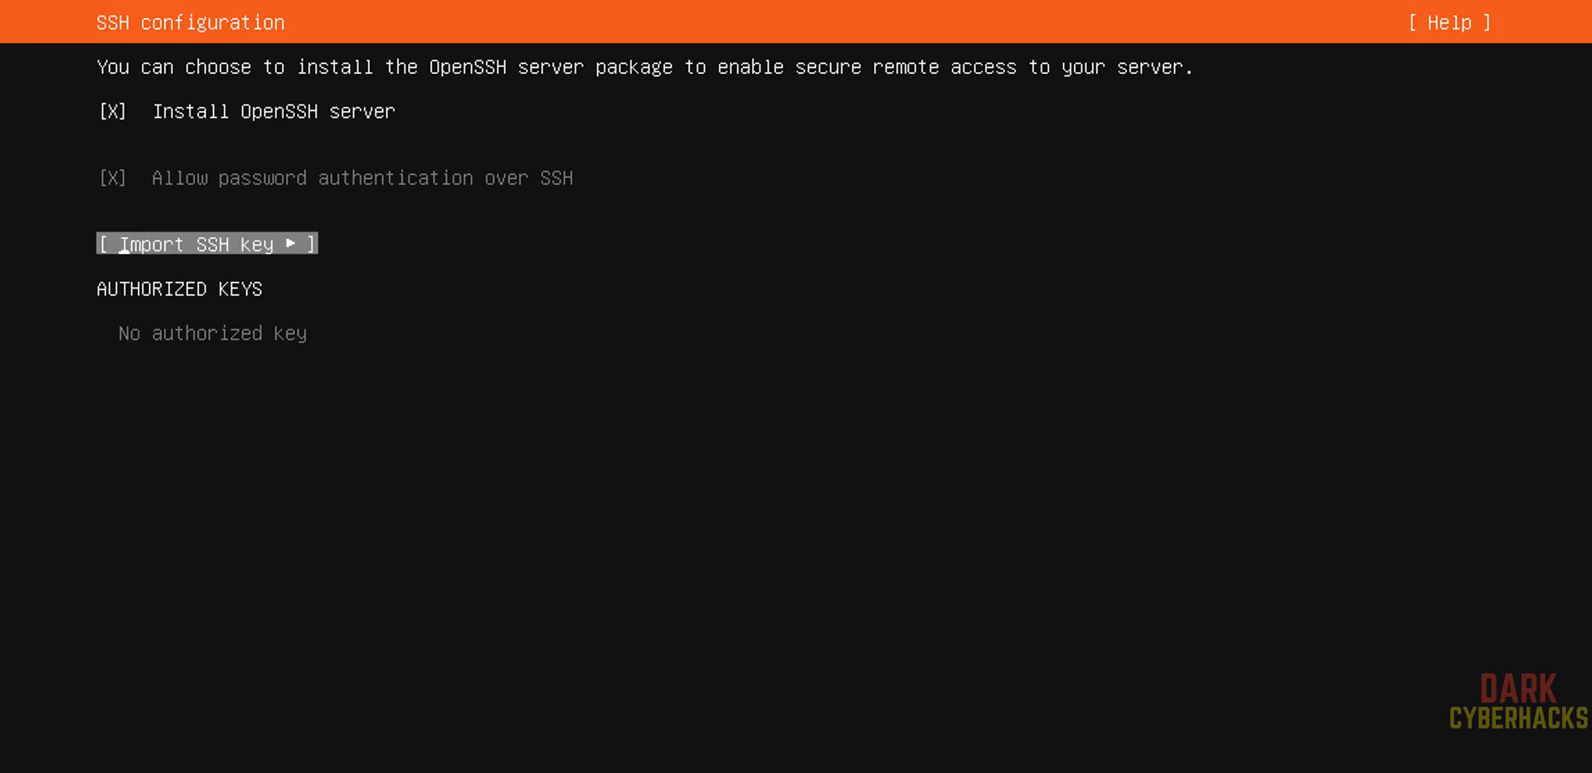
pyautogui.press('Tab')
pyautogui.press('Return')
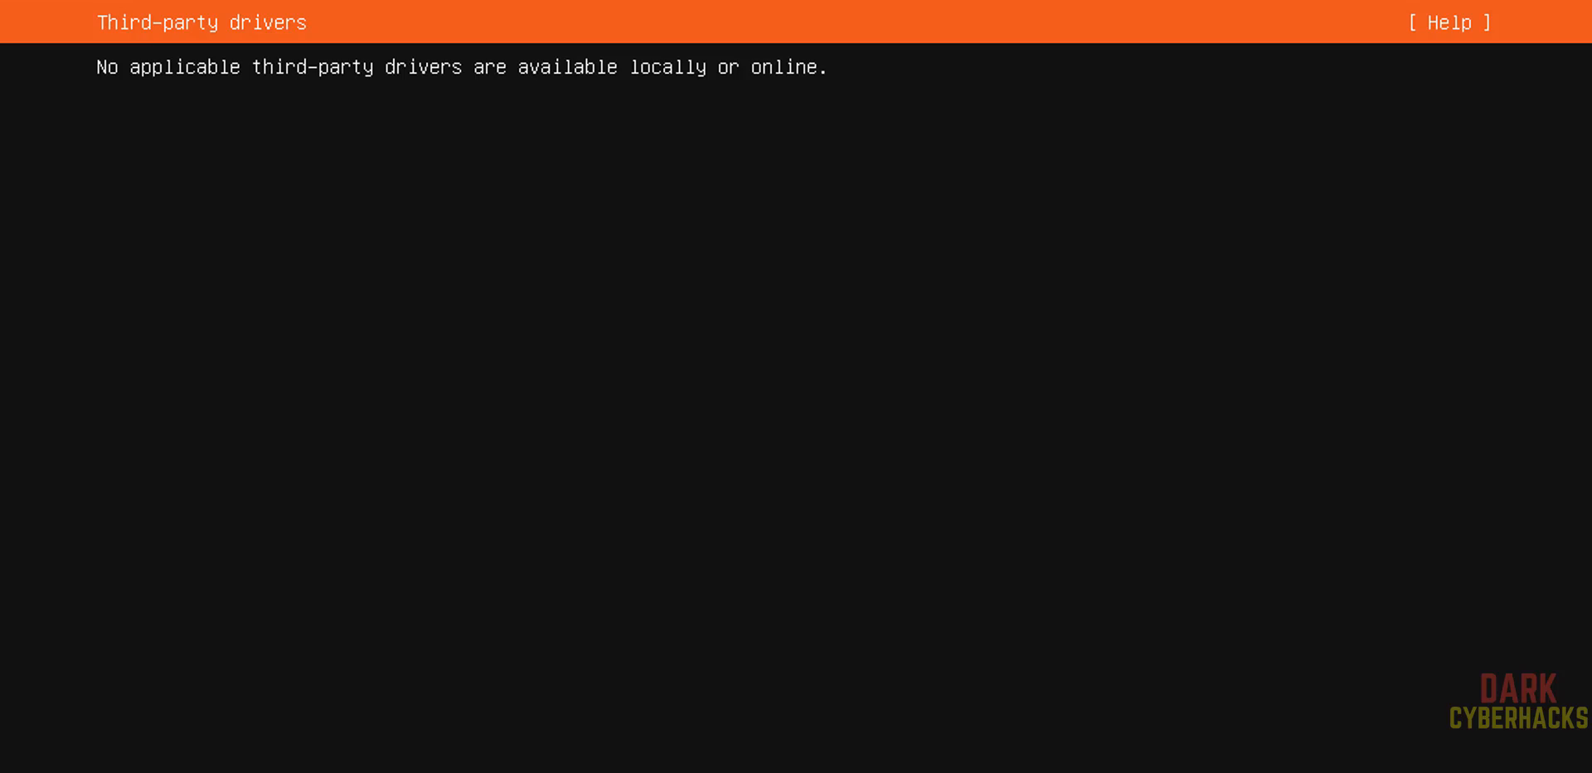
# Continue past third-party drivers and proceed without selecting any featured server snaps
pyautogui.press('Return')
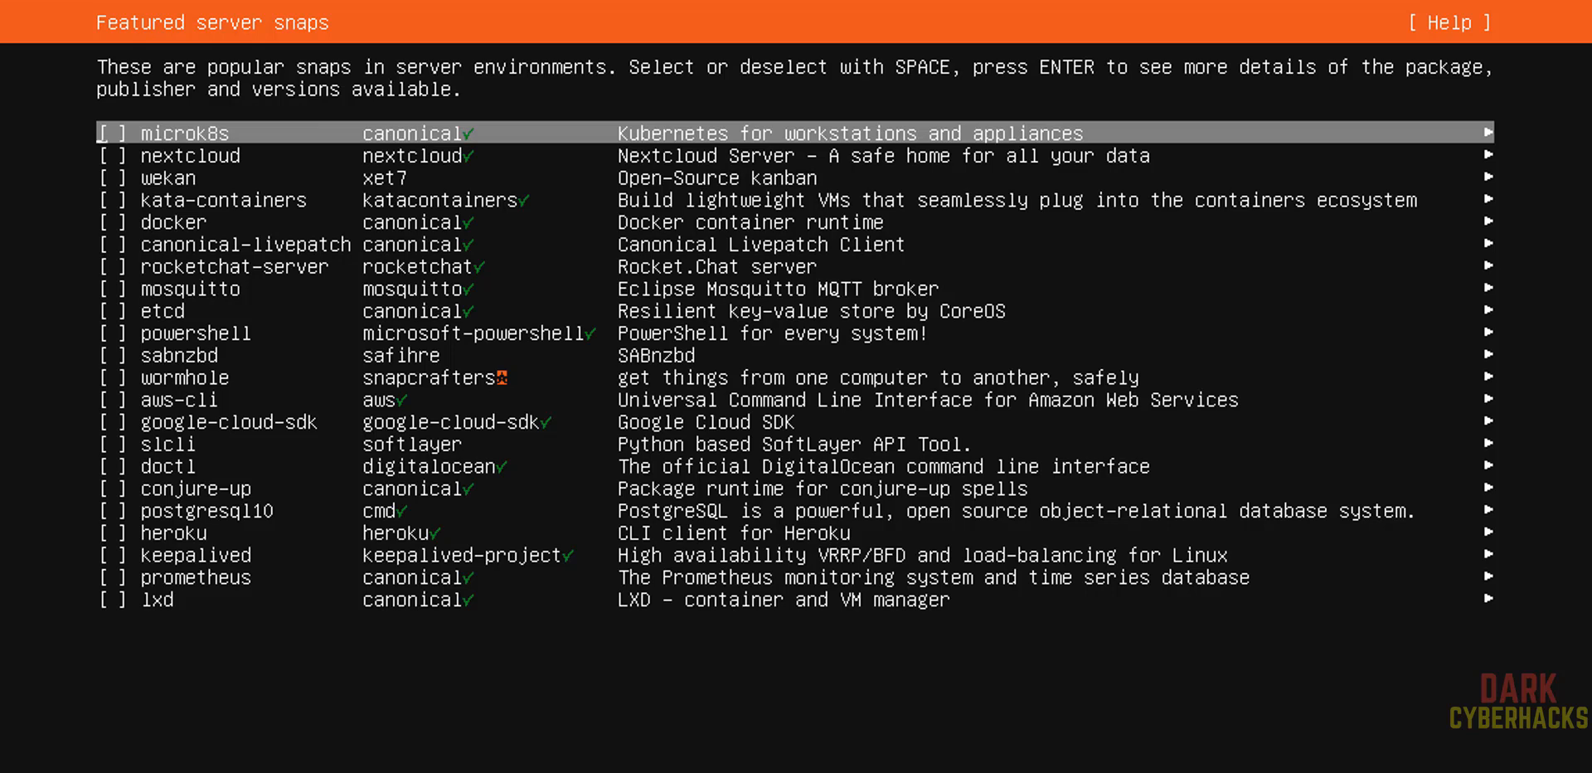
pyautogui.press('Down')
pyautogui.press('Down')
pyautogui.press('Down')
pyautogui.press('Down')
pyautogui.press('Down')
pyautogui.press('Down')
pyautogui.press('Down')
pyautogui.press('Down')
pyautogui.press('Down')
pyautogui.press('Down')
pyautogui.press('Down')
pyautogui.press('Down')
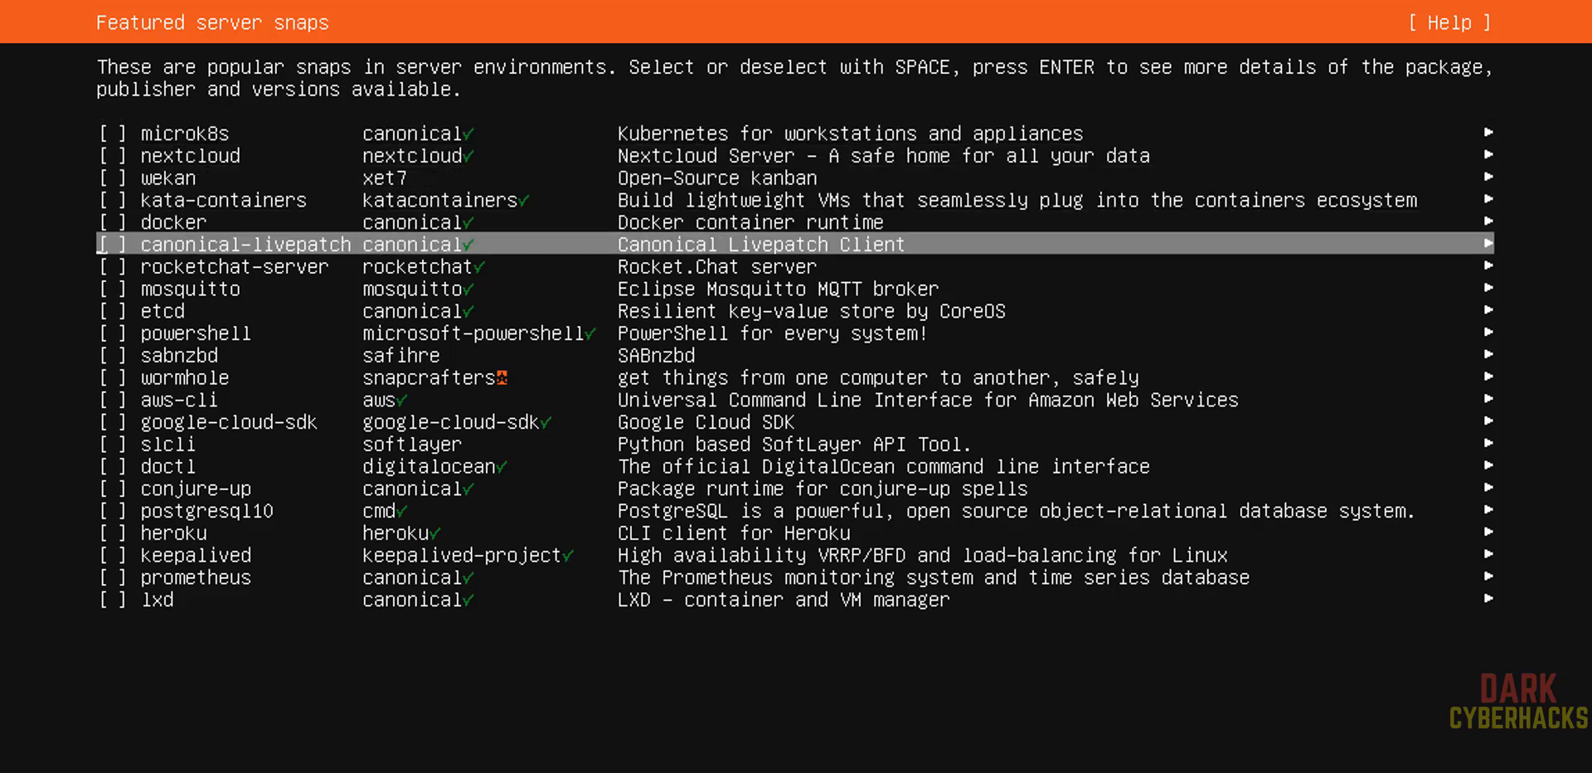
pyautogui.press('Up')
pyautogui.press('Up')
pyautogui.press('Up')
pyautogui.press('Up')
pyautogui.press('Up')
pyautogui.press('Up')
pyautogui.press('Up')
pyautogui.press('Up')
pyautogui.press('Up')
pyautogui.press('Up')
pyautogui.press('Up')
pyautogui.press('Up')
pyautogui.press('Up')
pyautogui.press('Down')
pyautogui.press('Down')
pyautogui.press('Down')
pyautogui.press('Down')
pyautogui.press('Down')
pyautogui.press('Down')
pyautogui.press('Down')
pyautogui.press('Down')
pyautogui.press('Down')
pyautogui.press('Down')
pyautogui.press('space')
pyautogui.press('space')
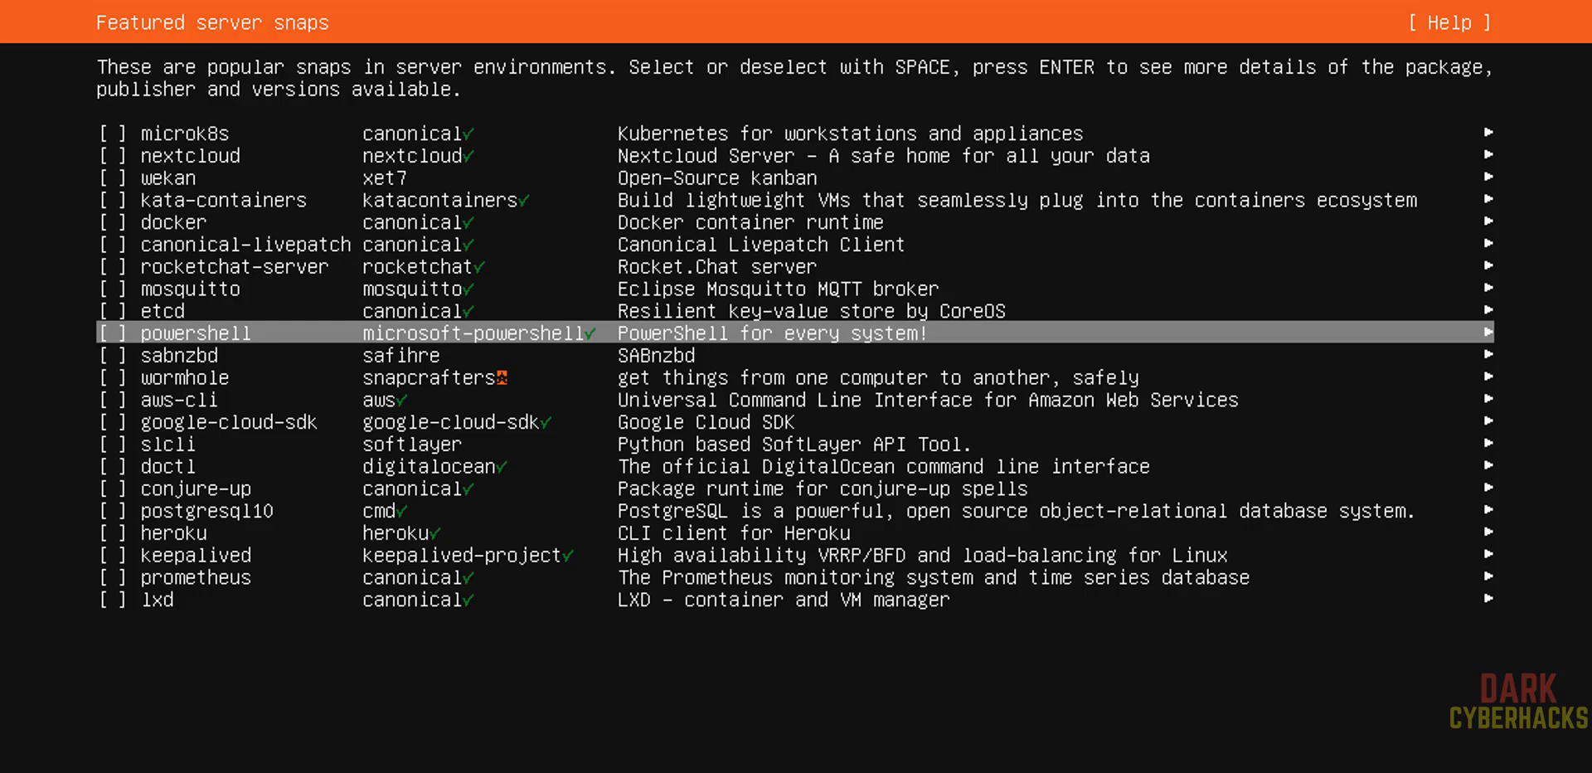
pyautogui.press('Tab')
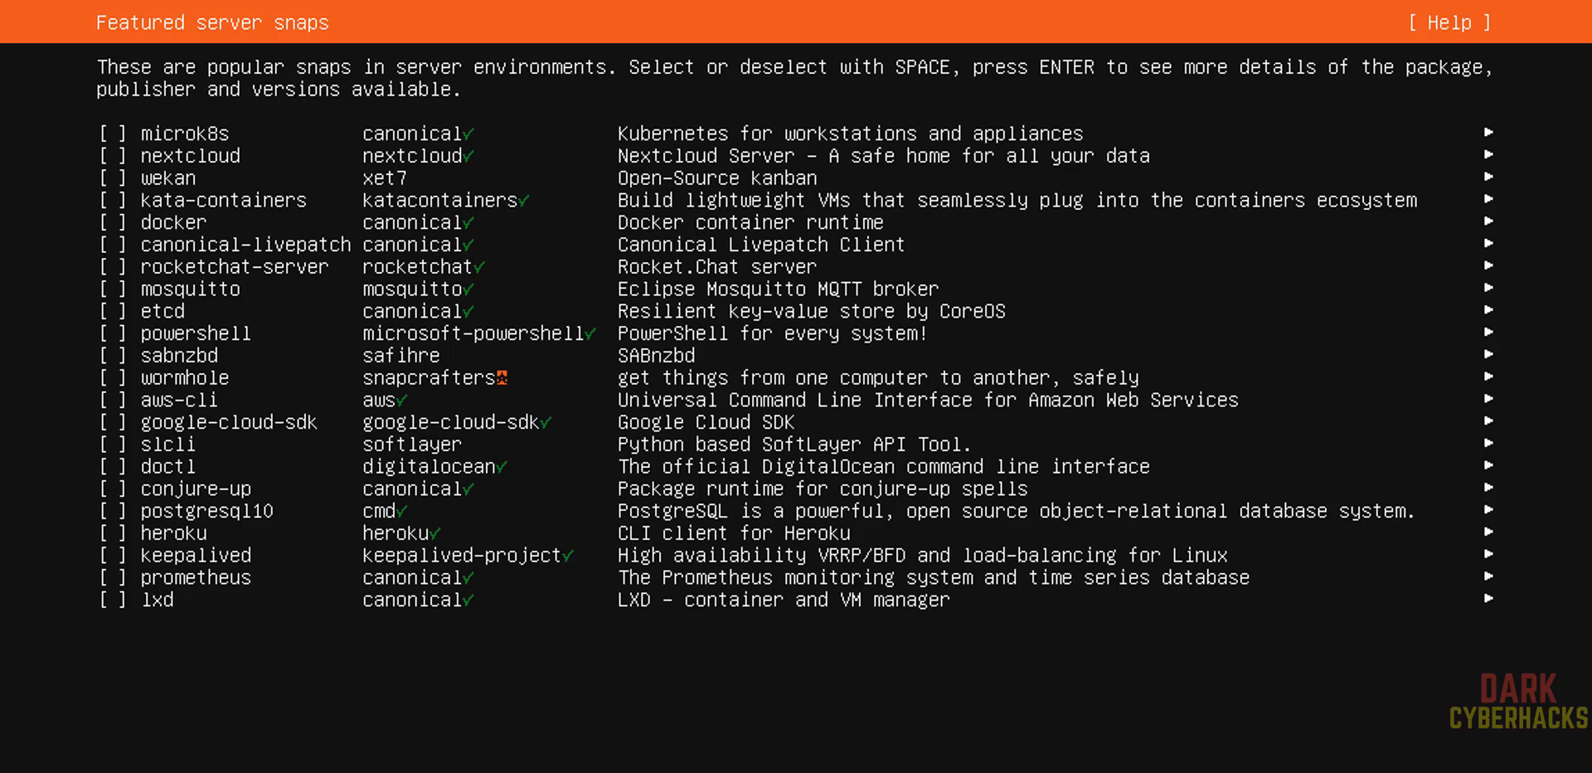
pyautogui.press('Return')
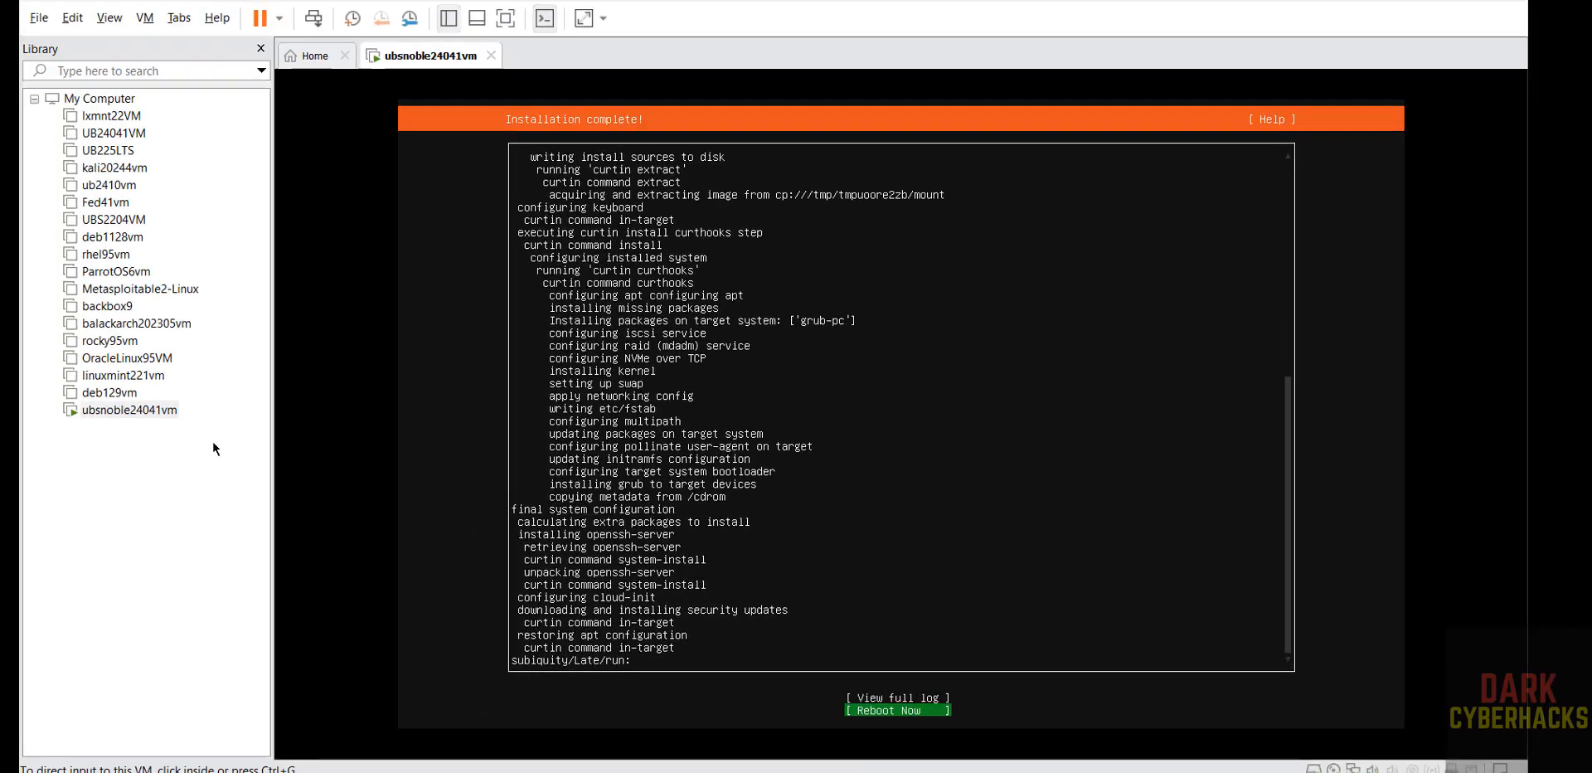
# In the VM settings, disconnect the CD/DVD drive using the Ubuntu ISO and override the guest's lock
pyautogui.rightClick(182, 423)
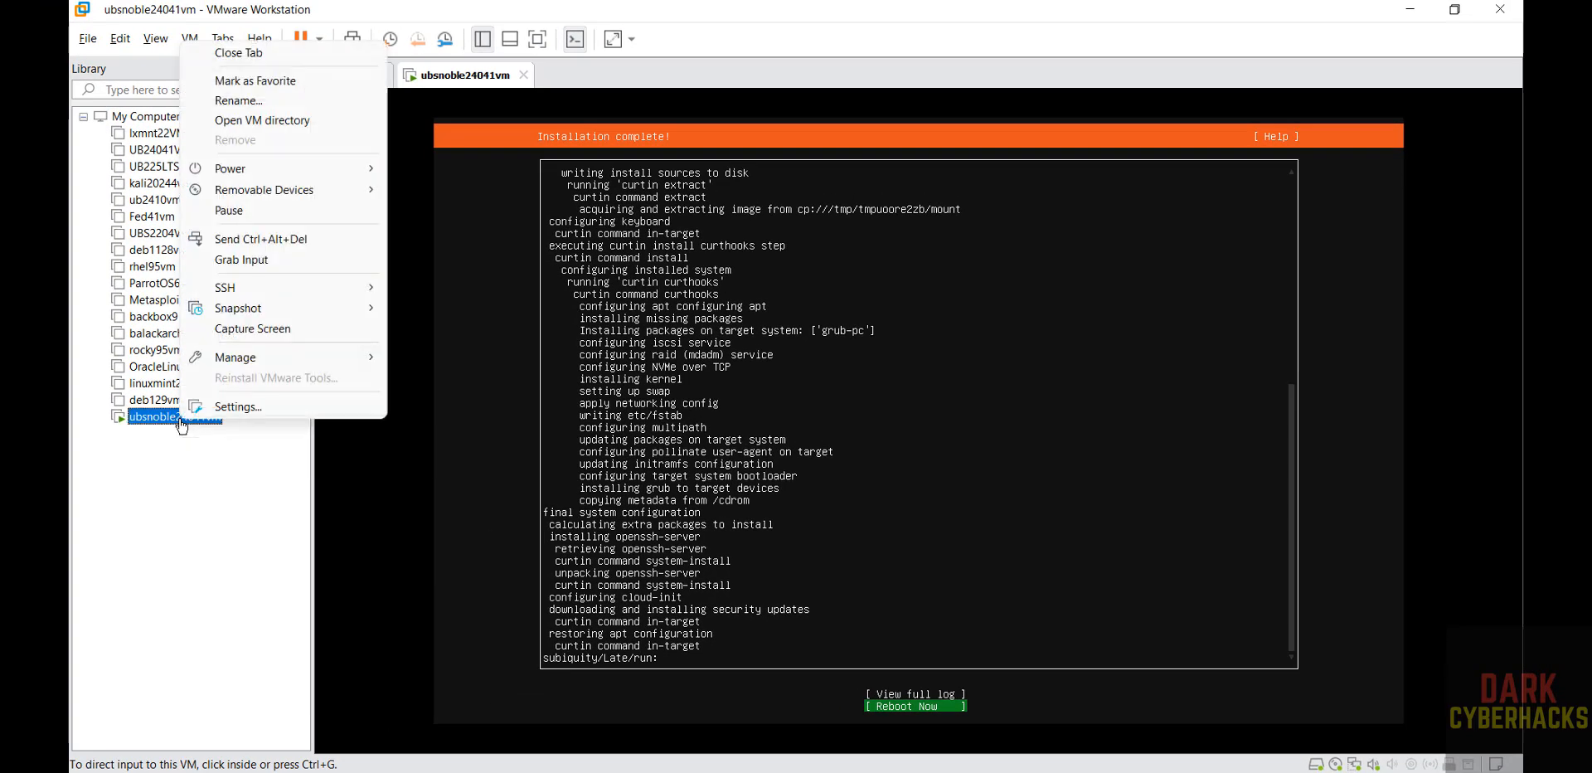
pyautogui.click(216, 409)
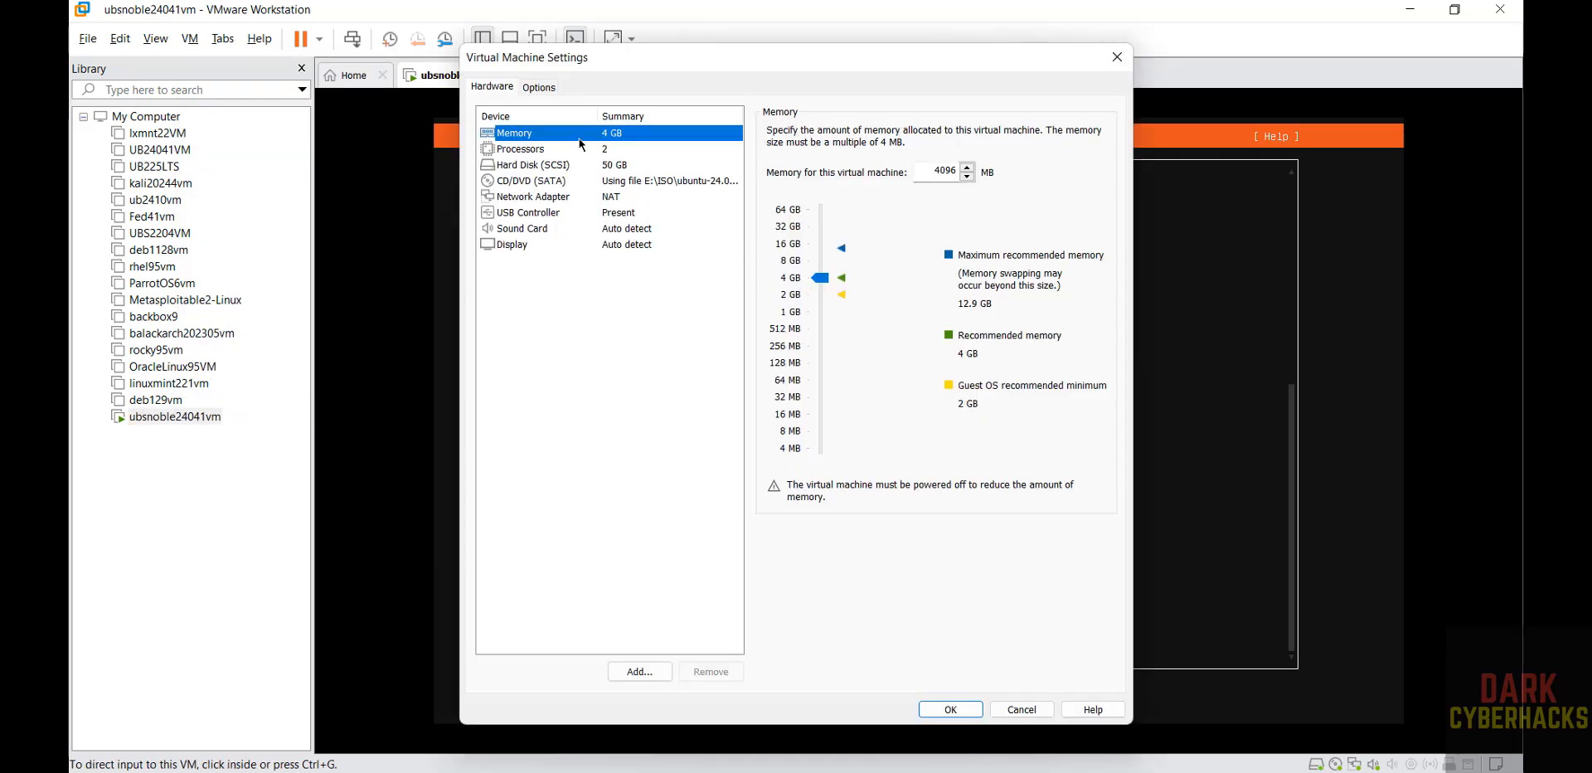
pyautogui.click(543, 182)
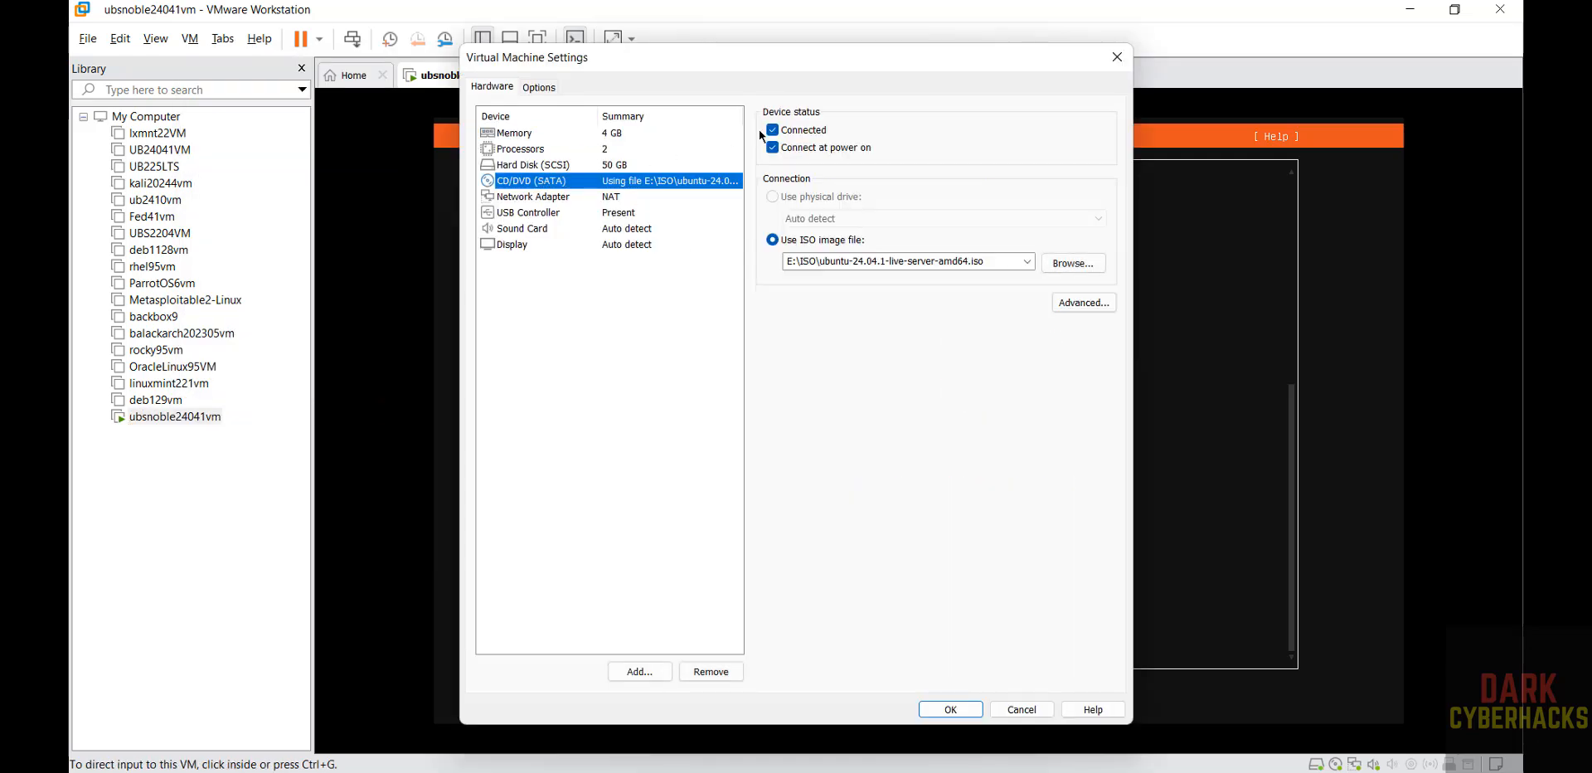
pyautogui.click(779, 131)
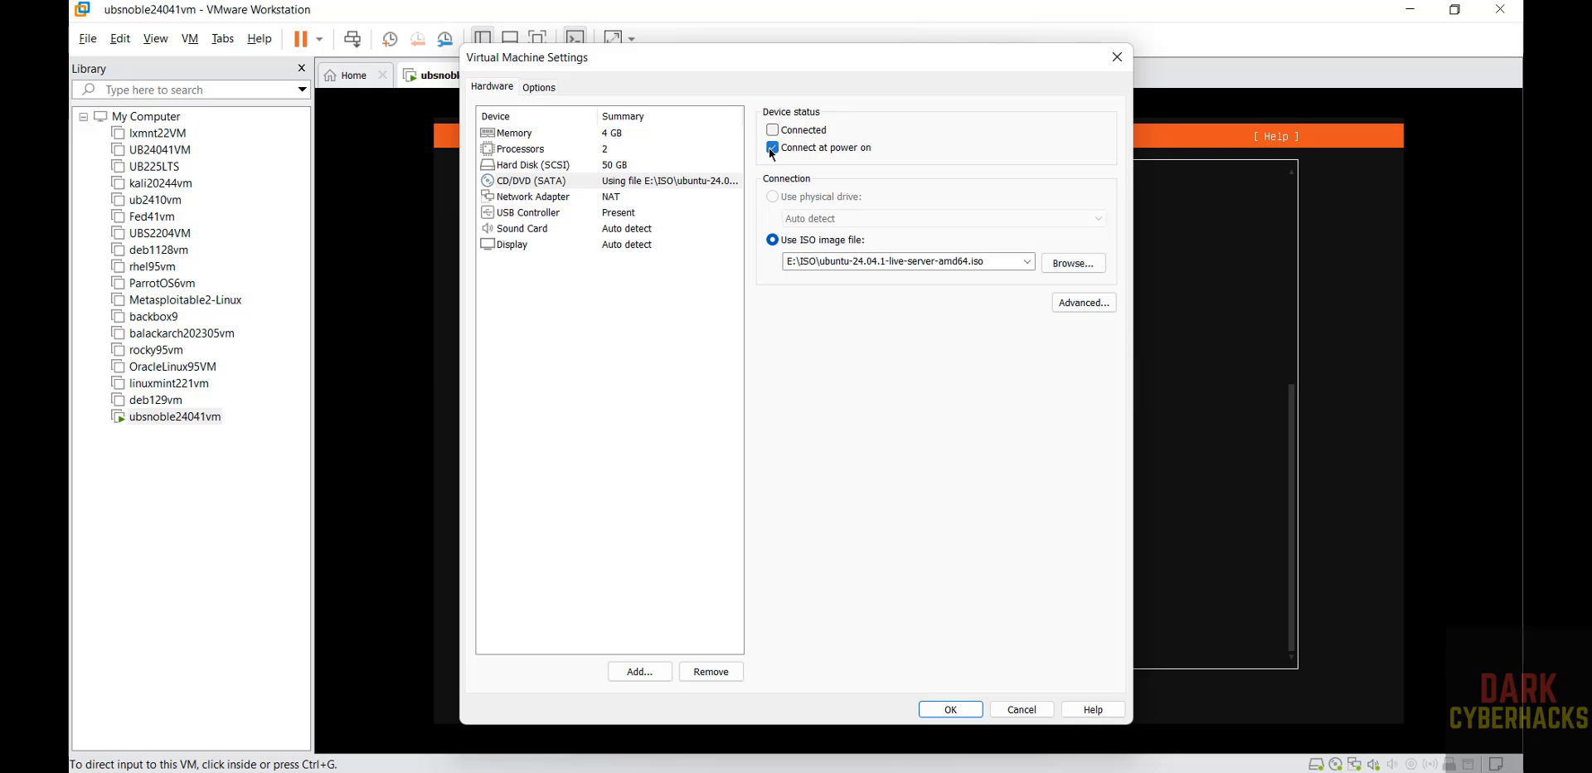
pyautogui.click(947, 708)
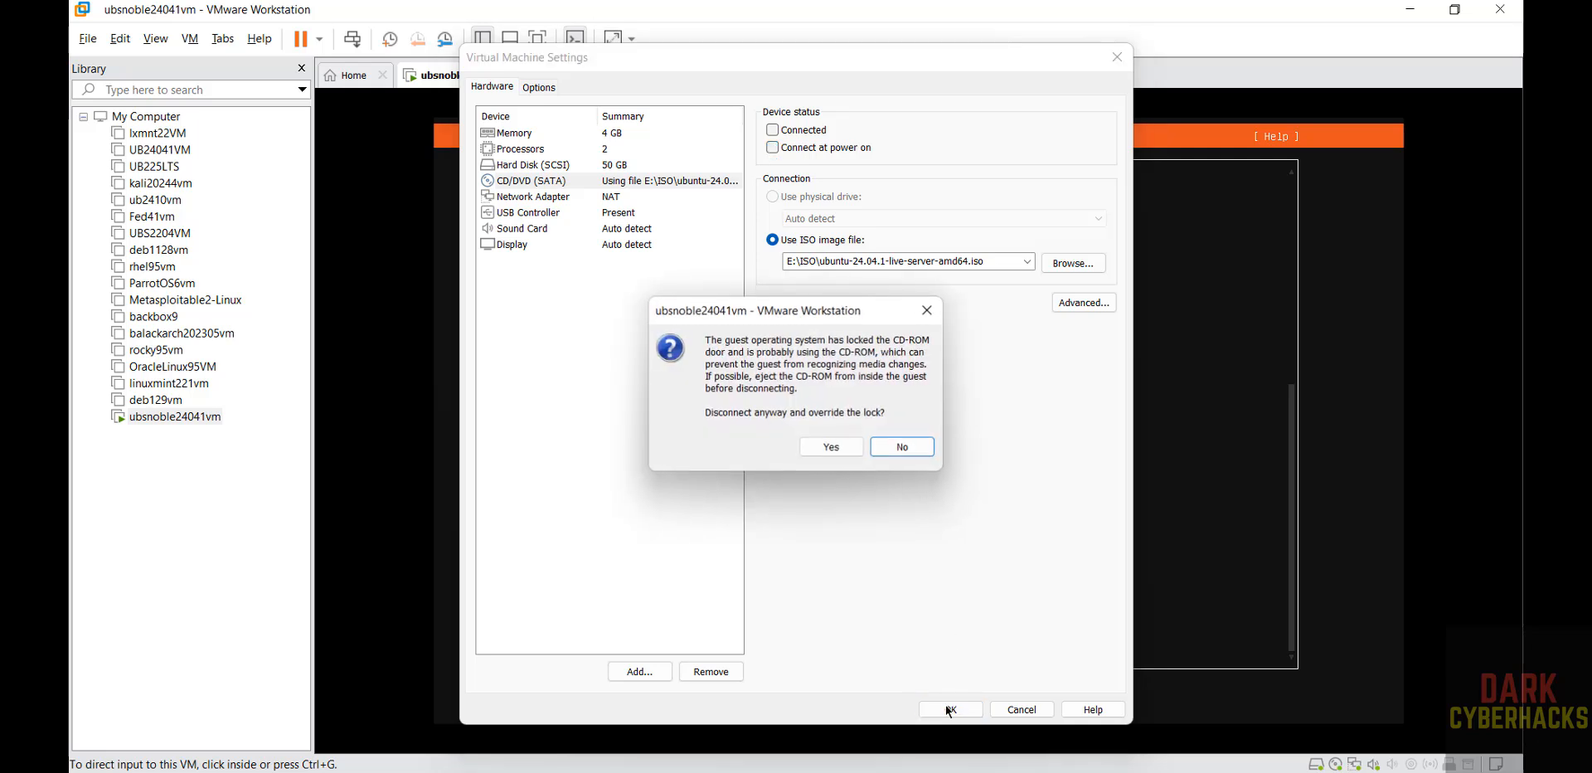
pyautogui.click(837, 449)
pyautogui.click(1162, 496)
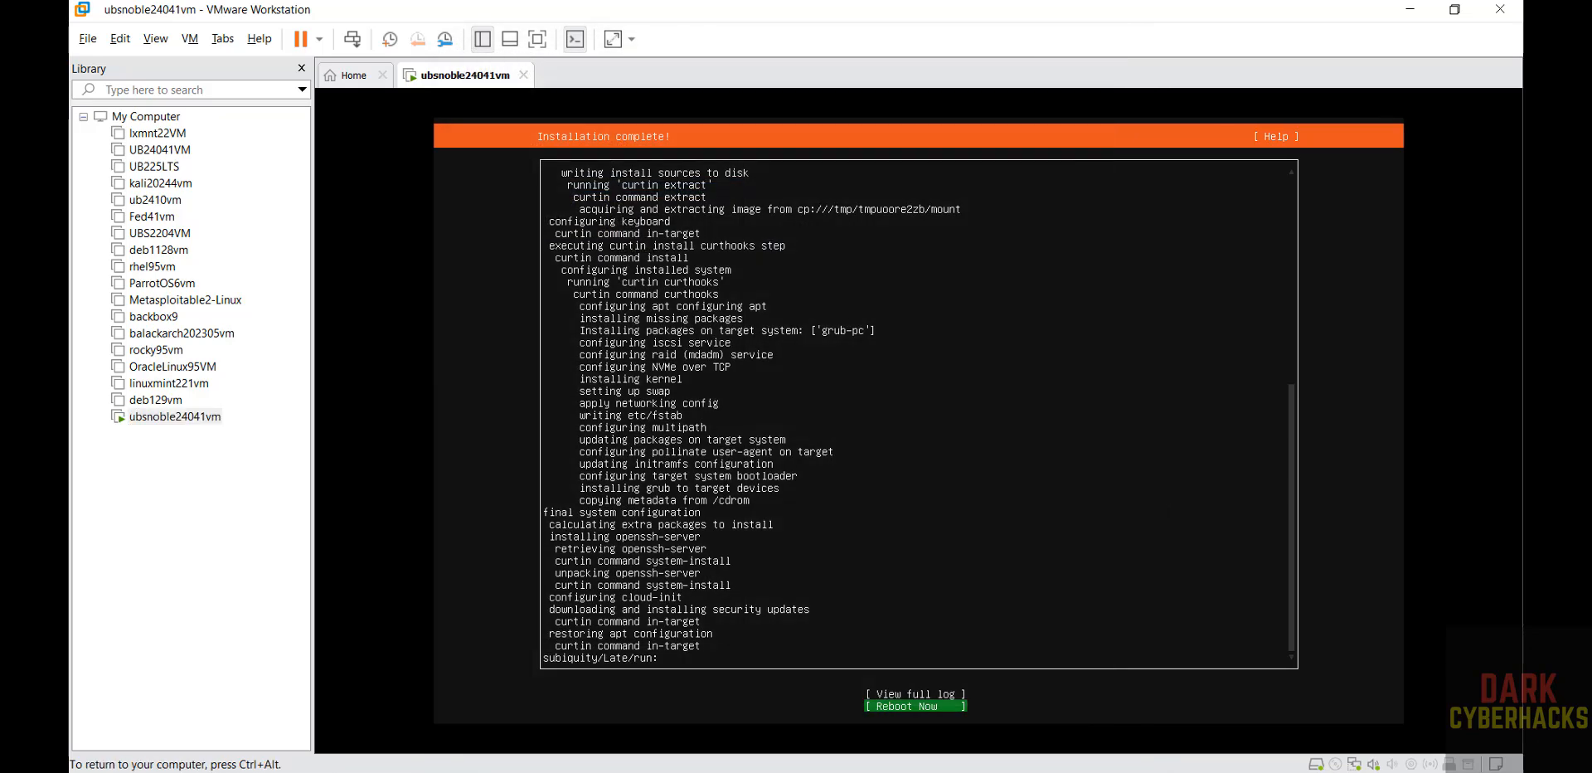
# Reboot the finished installation, power the virtual machine off, and power it on again
pyautogui.press('Return')
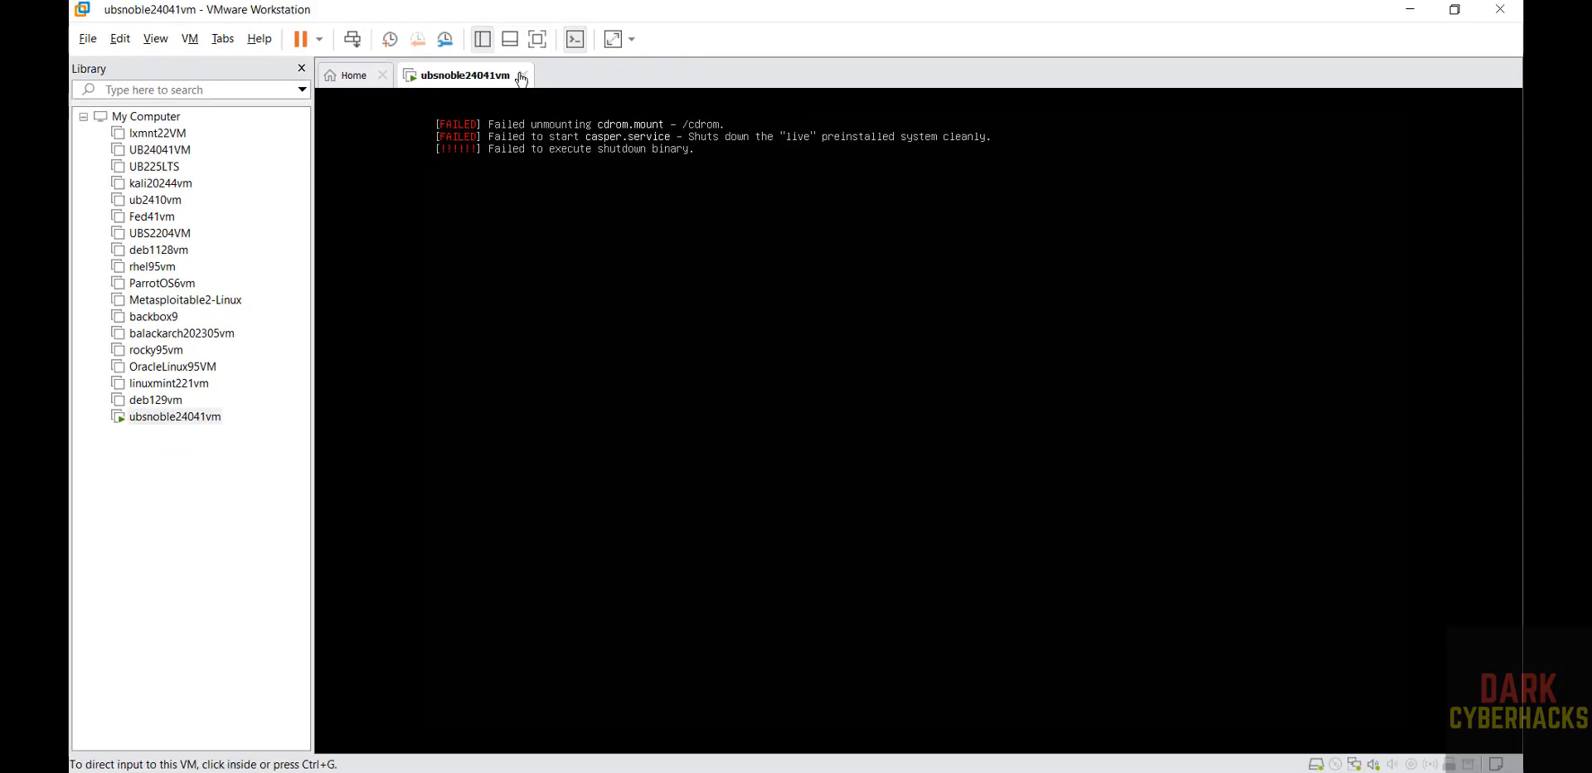
pyautogui.click(523, 74)
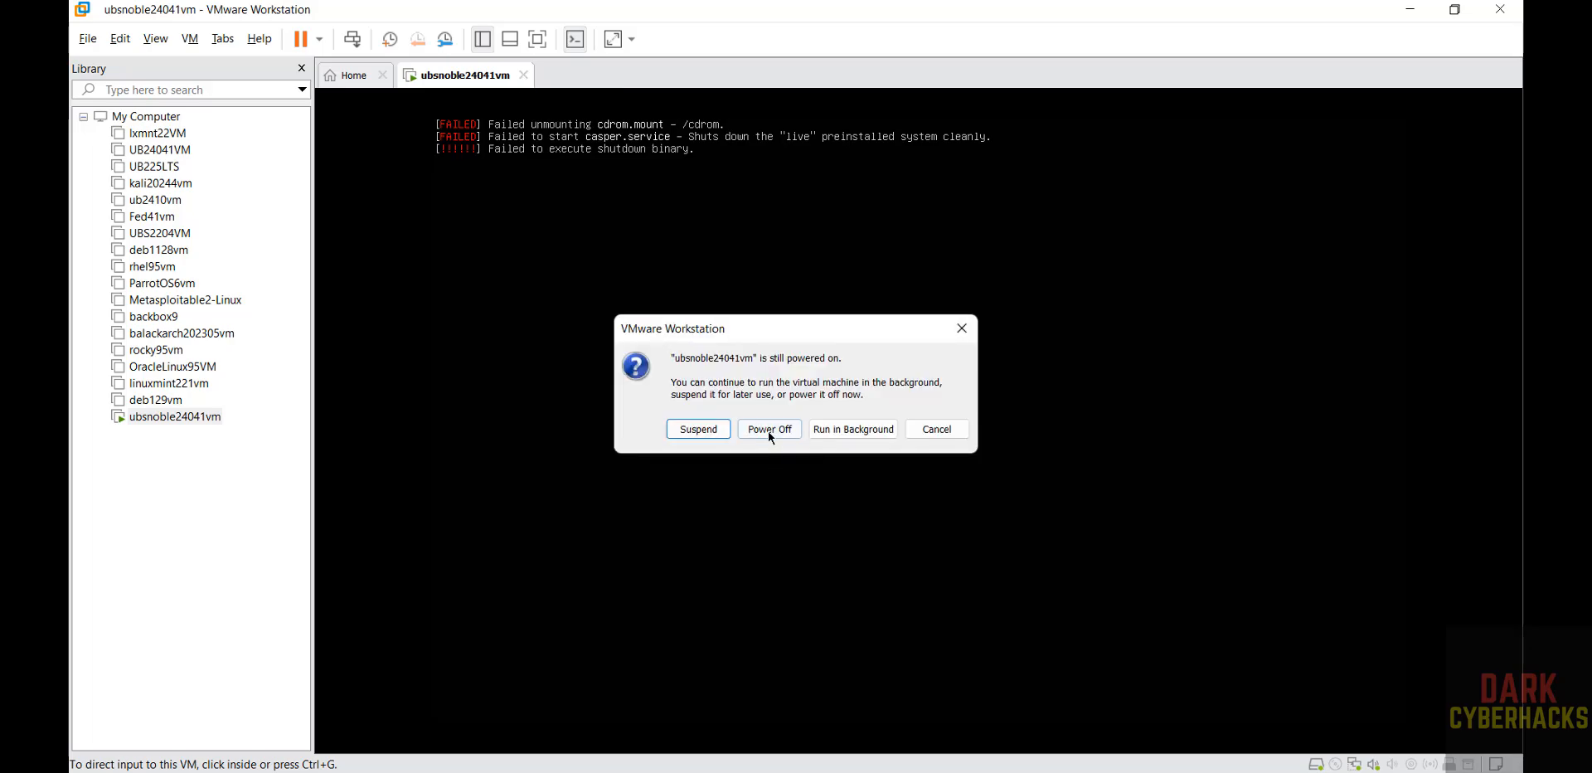
pyautogui.click(769, 429)
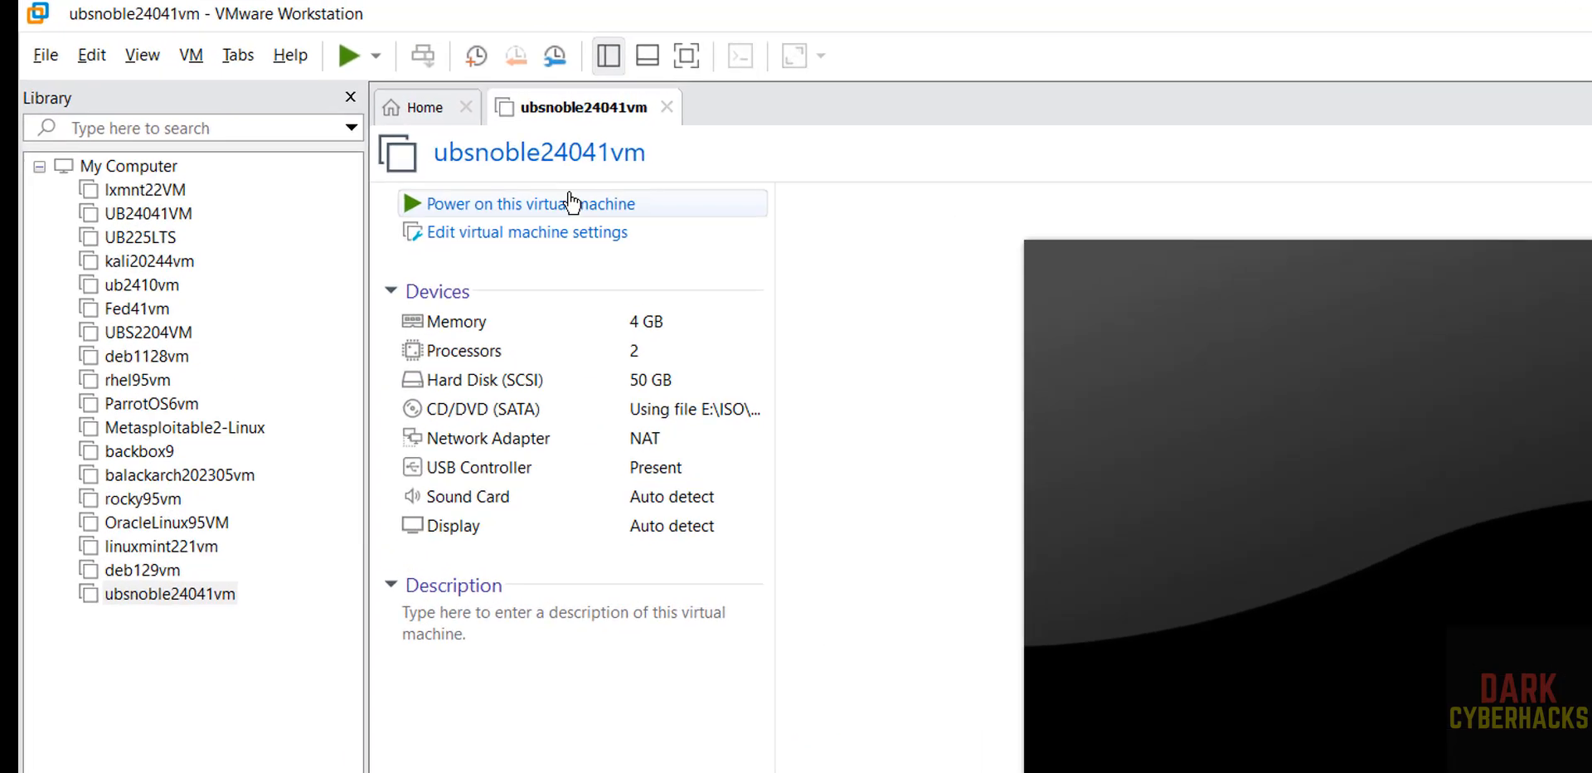
pyautogui.click(449, 145)
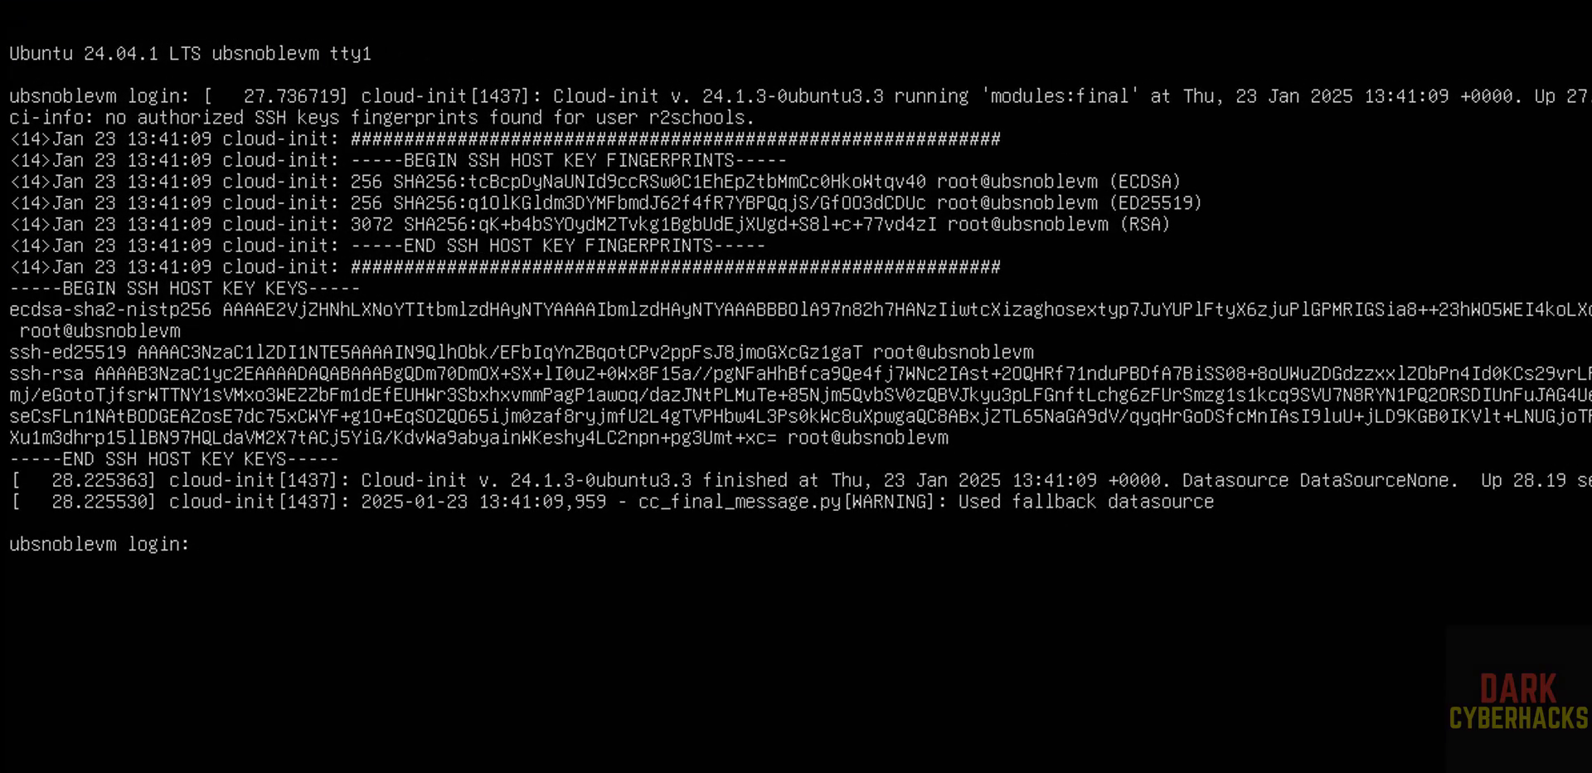
# Log in at the server console as user r2schools
pyautogui.write('r2schools')
pyautogui.press('Return')
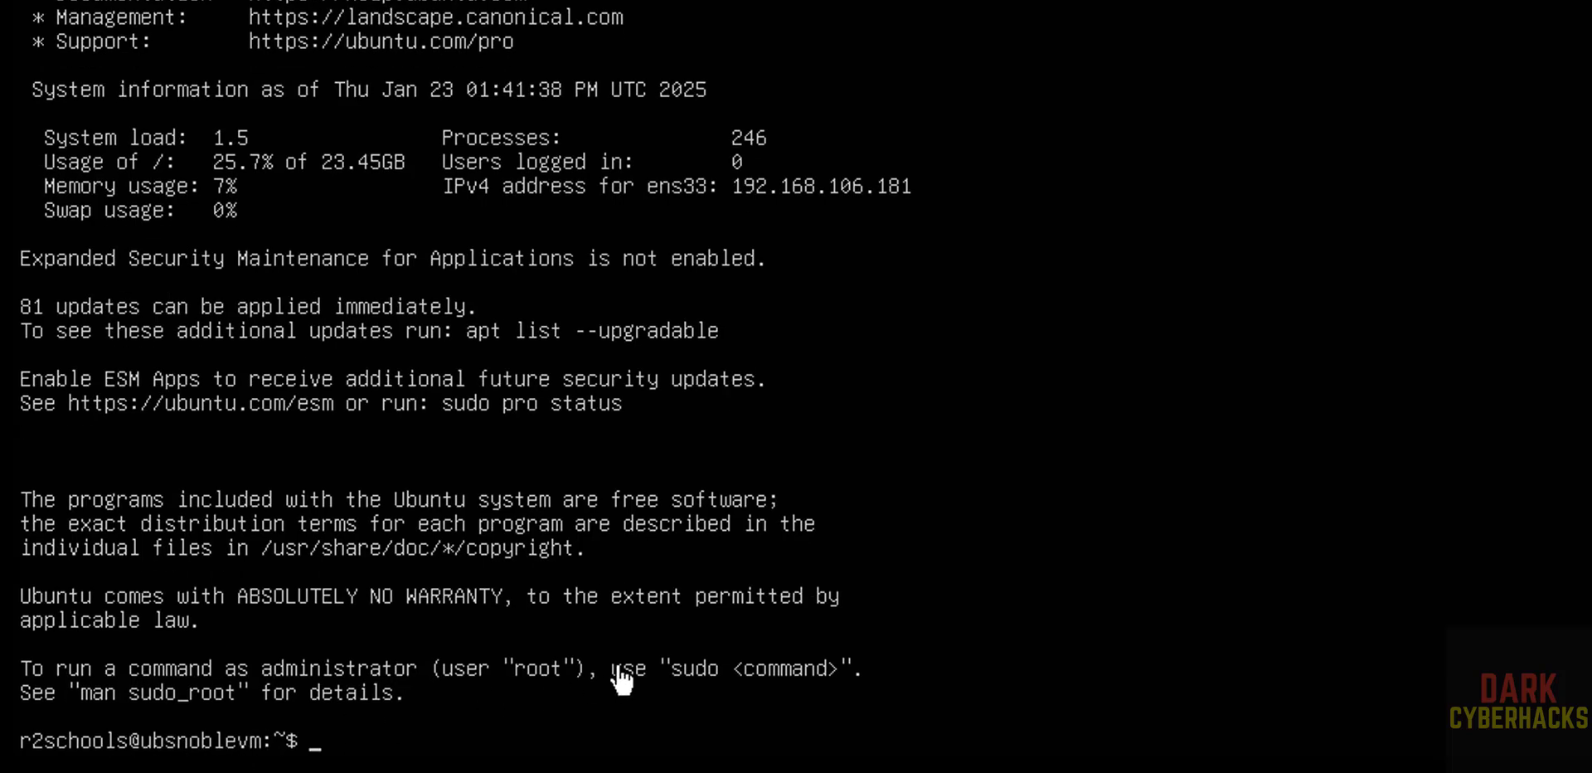
# Display the server's hostname and clear the terminal
pyautogui.write('hostname')
pyautogui.press('Return')
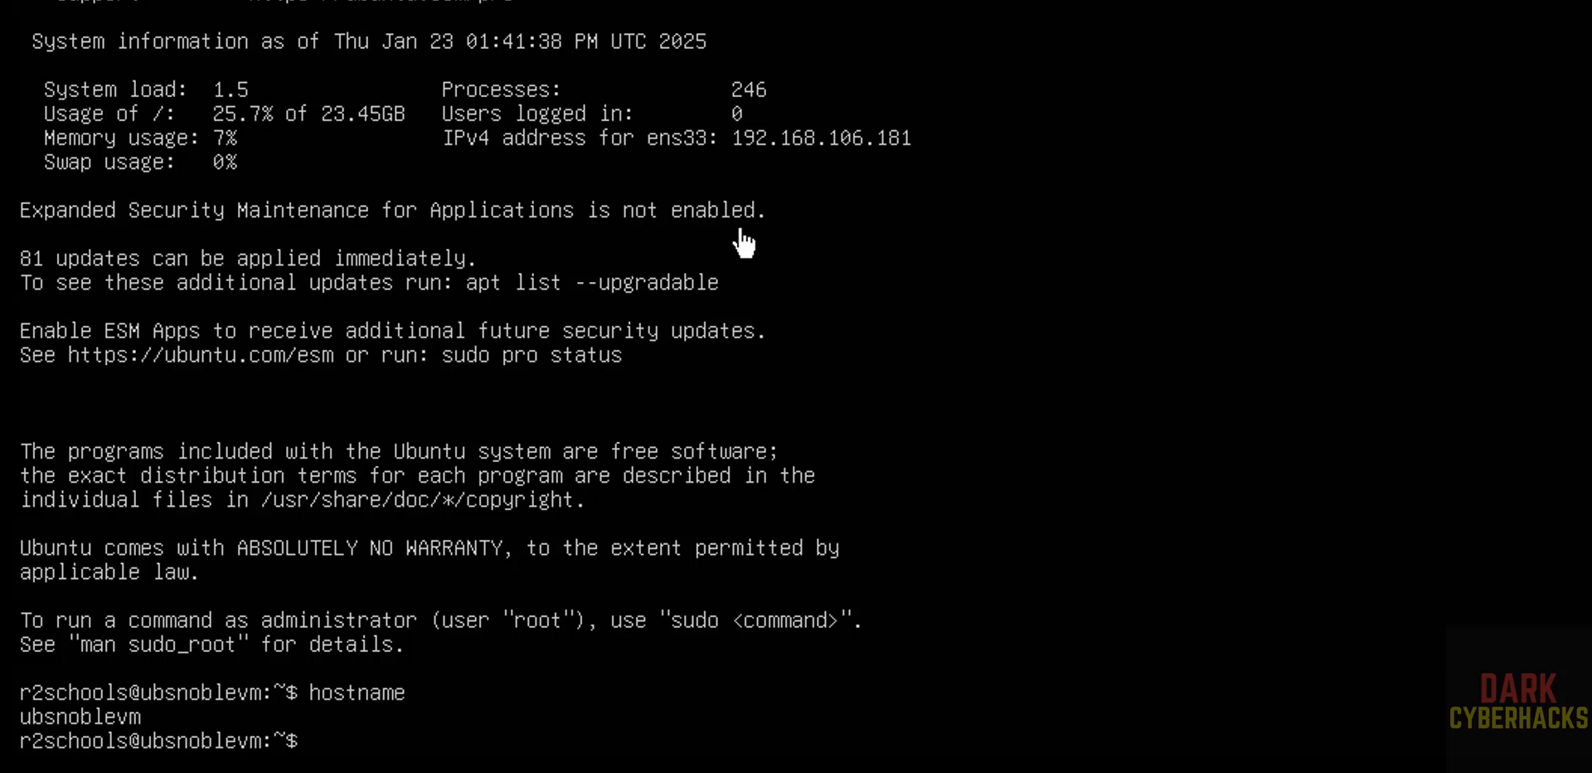
pyautogui.hotkey('ctrl', 'l')
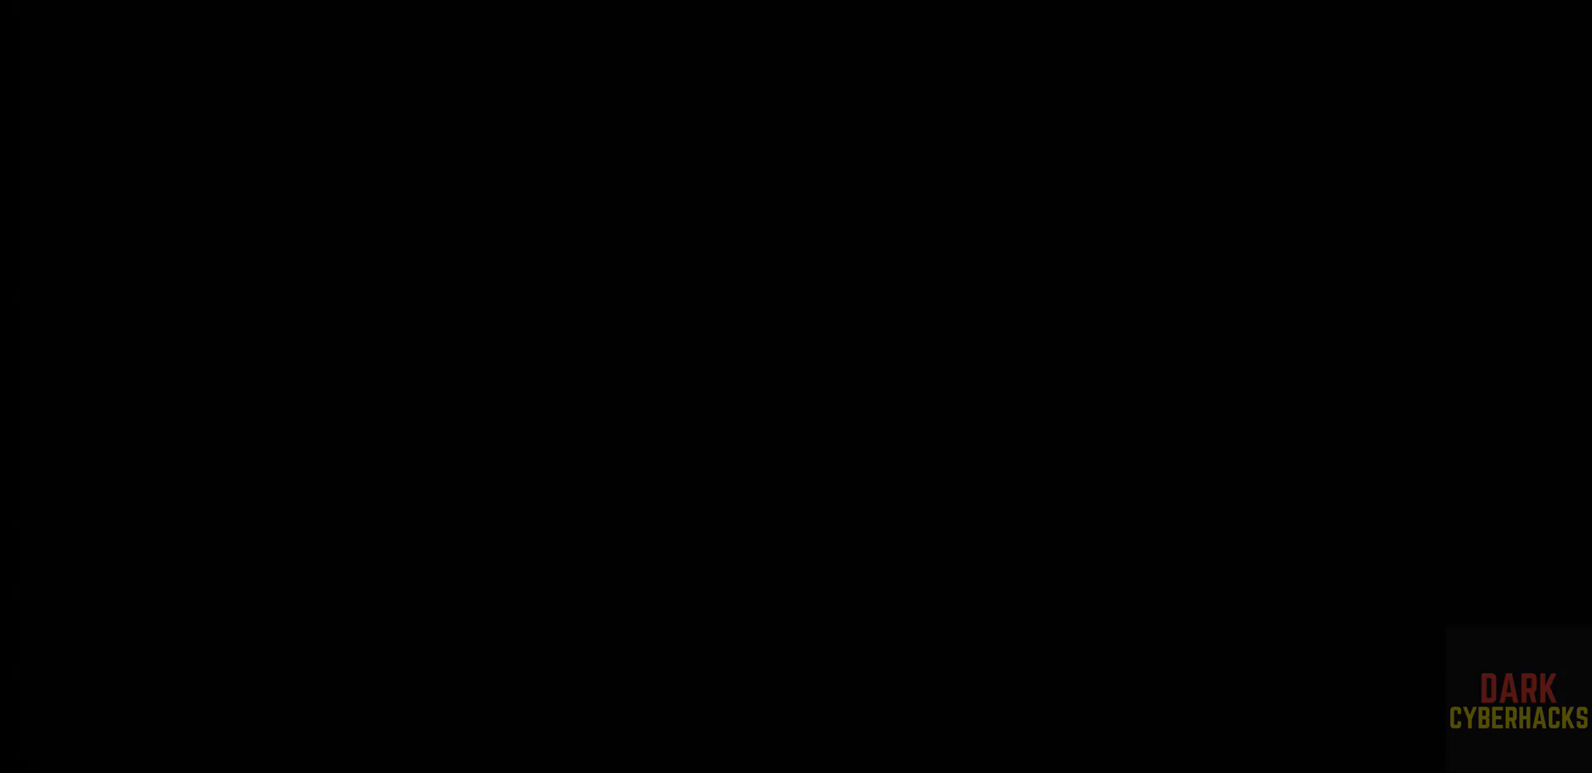
# Try ifconfig, then install net-tools with sudo apt install net-tools, entering the sudo password
pyautogui.write('ifconfig')
pyautogui.press('Return')
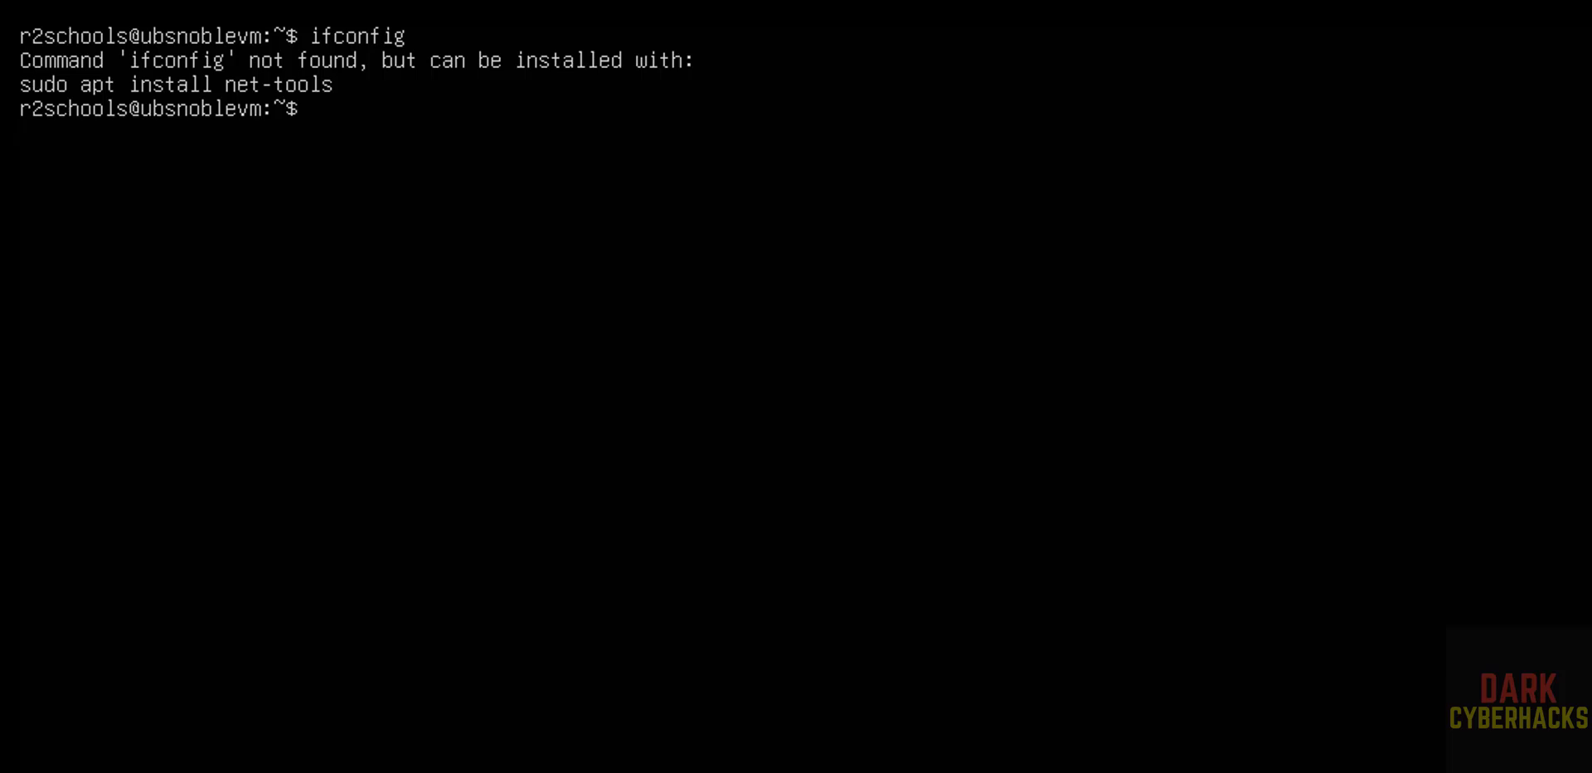
pyautogui.write('sudo apt ins')
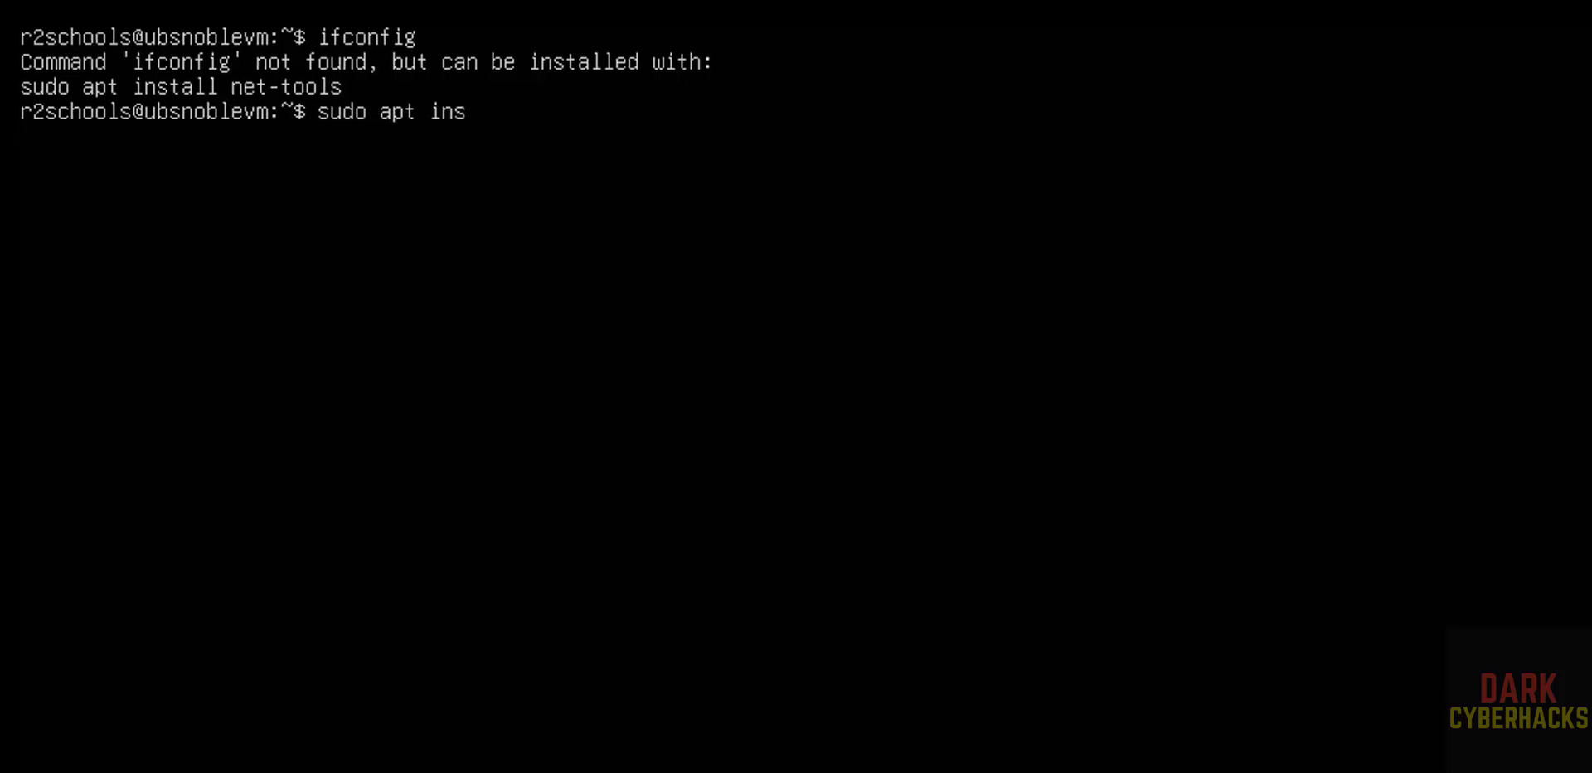
pyautogui.write('tall net-')
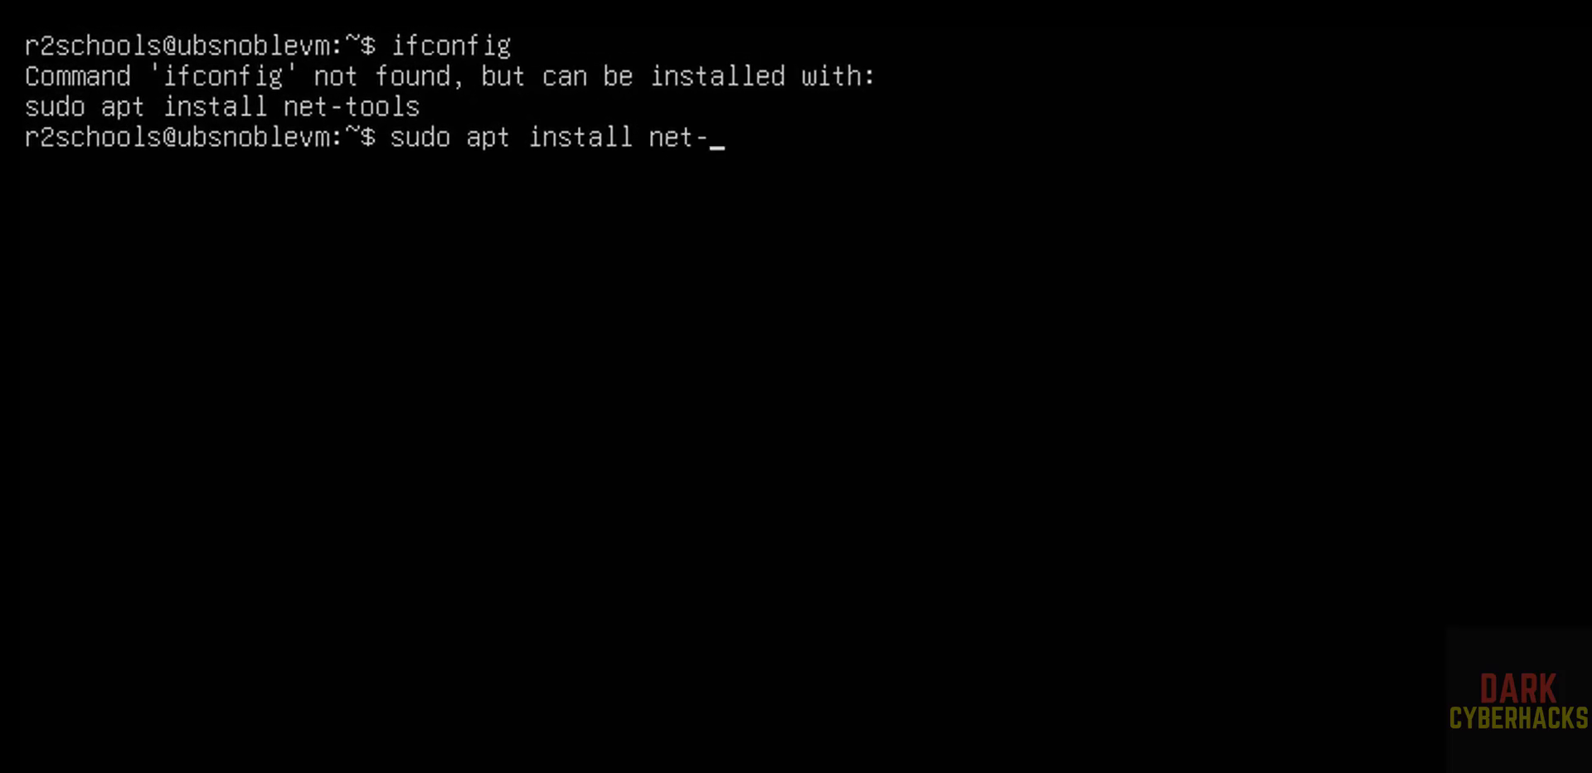
pyautogui.write('toool')
pyautogui.press('BackSpace')
pyautogui.press('BackSpace')
pyautogui.write('ls')
pyautogui.press('Return')
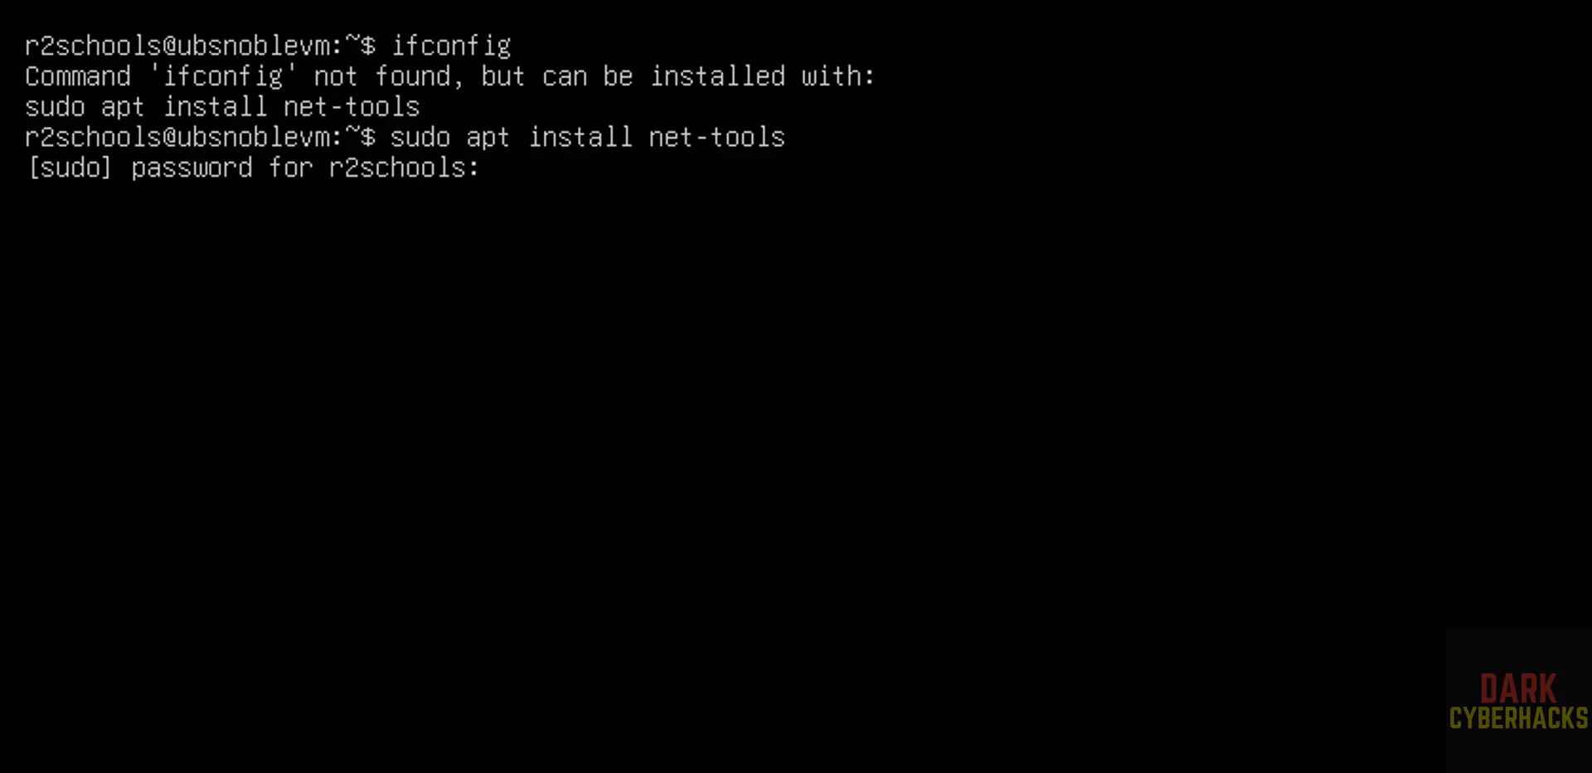
pyautogui.press('Return')
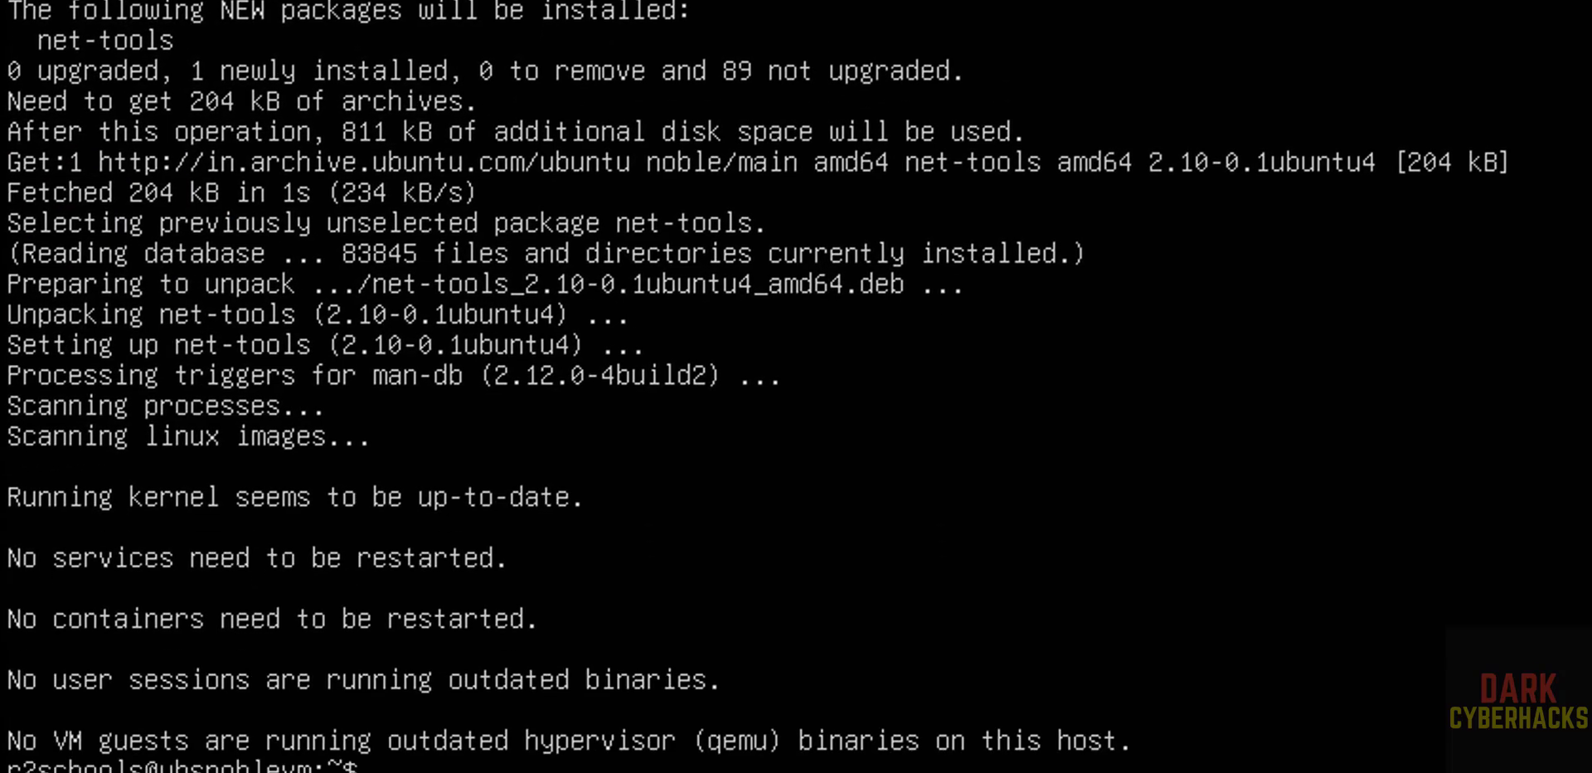
# Show the network interface addresses with ifconfig and ip addr, then clear the terminal
pyautogui.write('ifconfig')
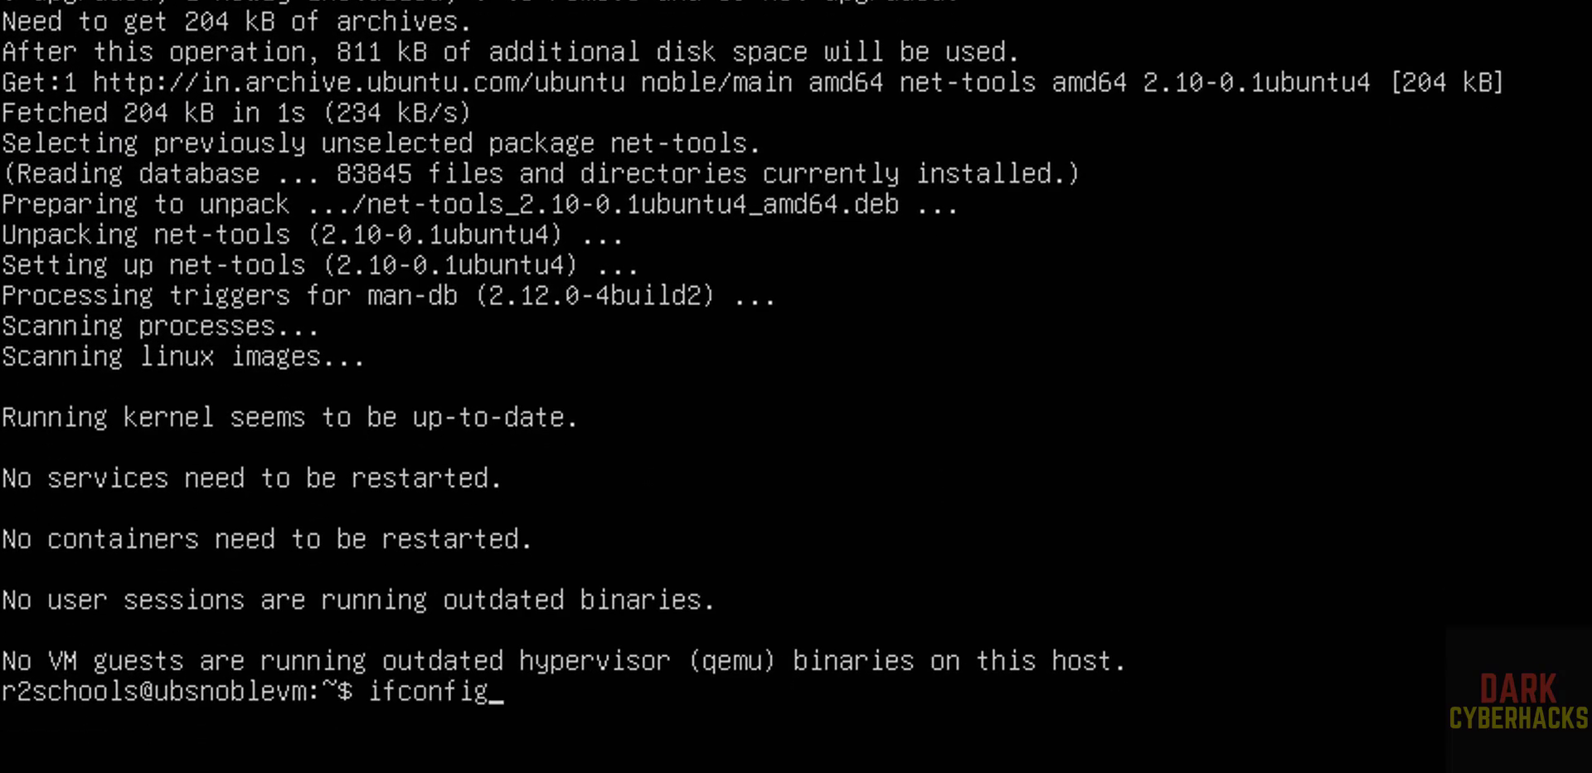
pyautogui.press('Return')
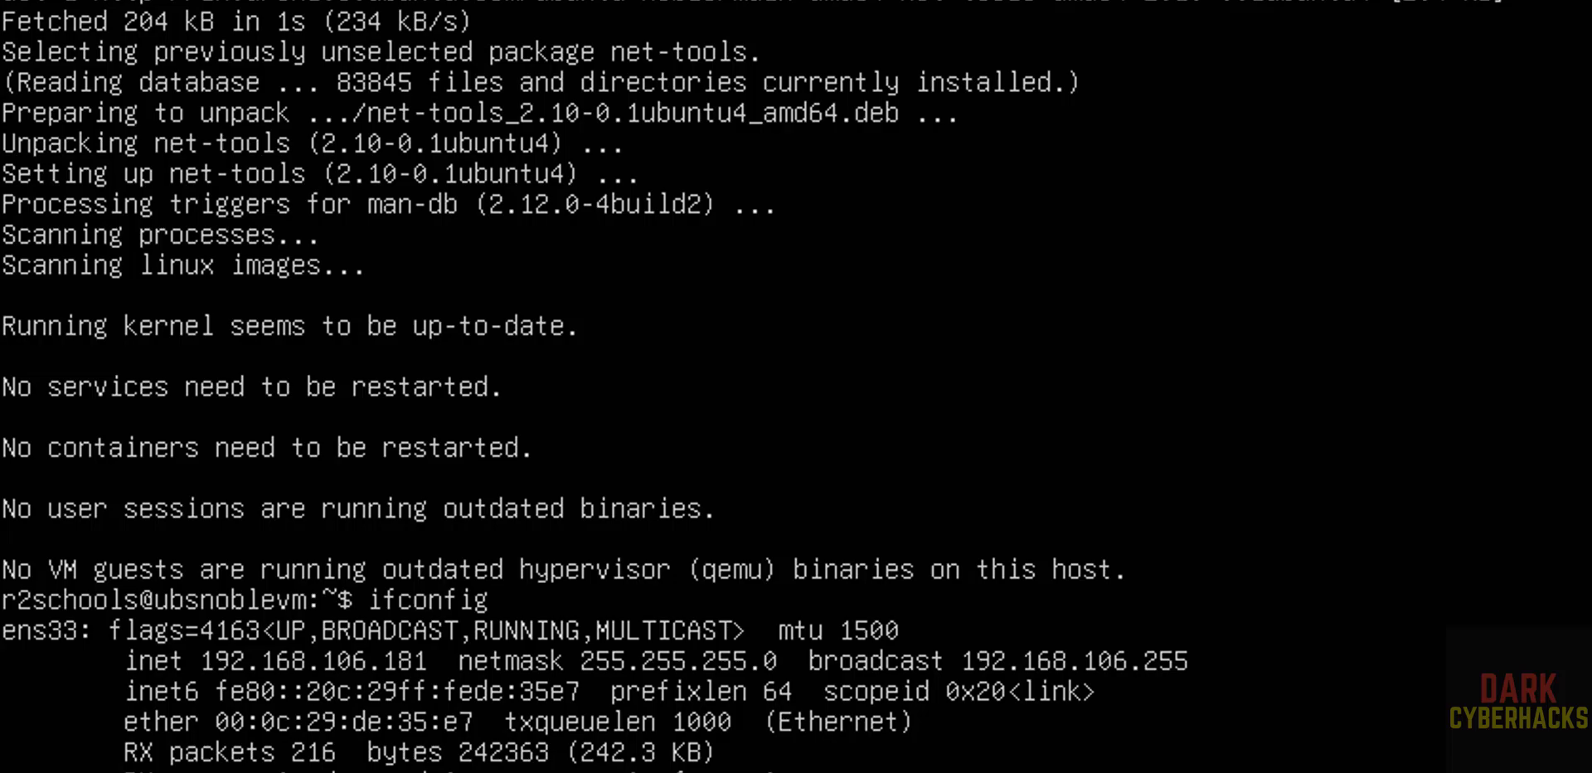
pyautogui.write('ip addr')
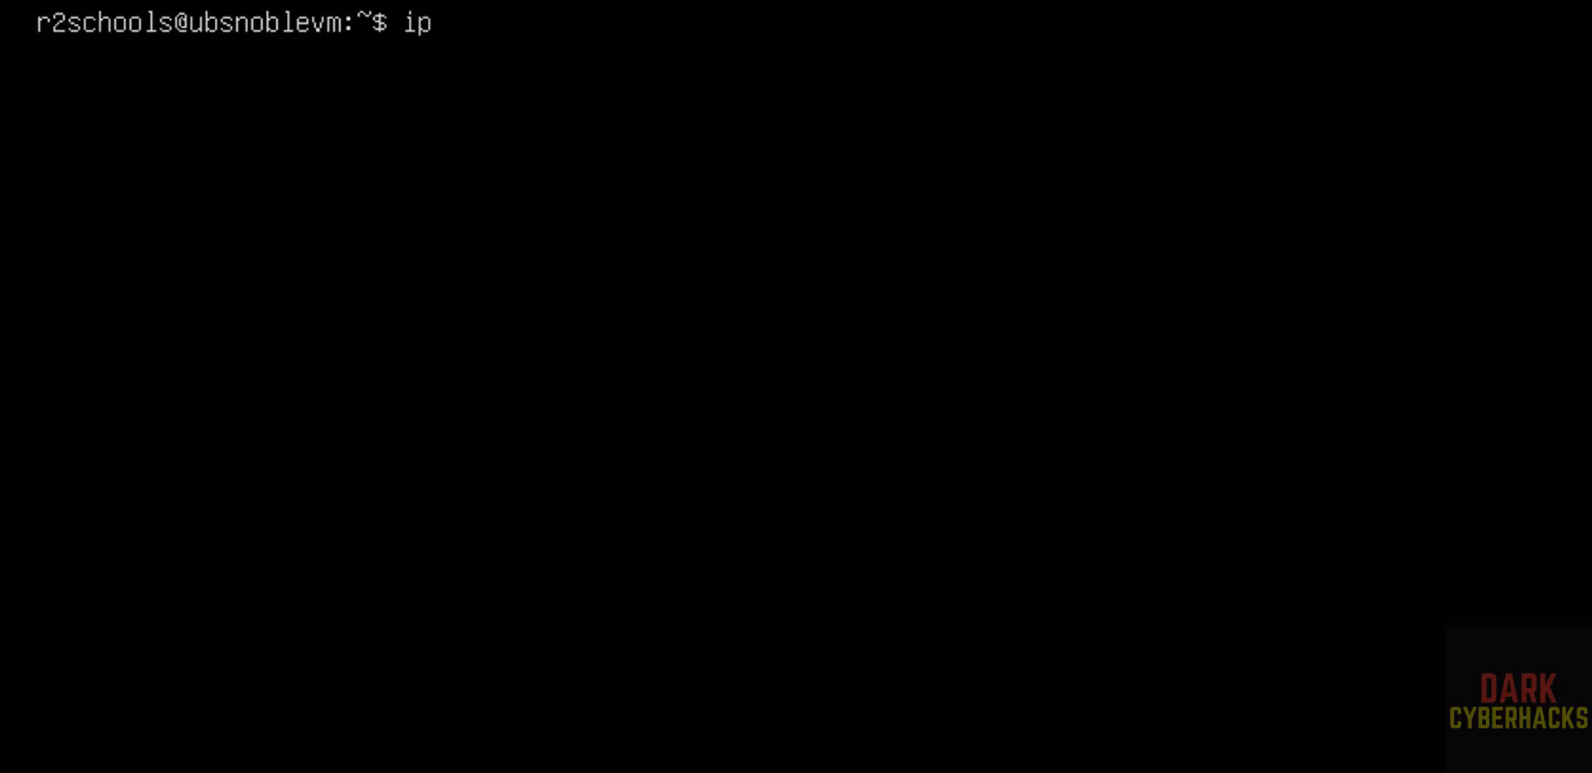
pyautogui.press('Return')
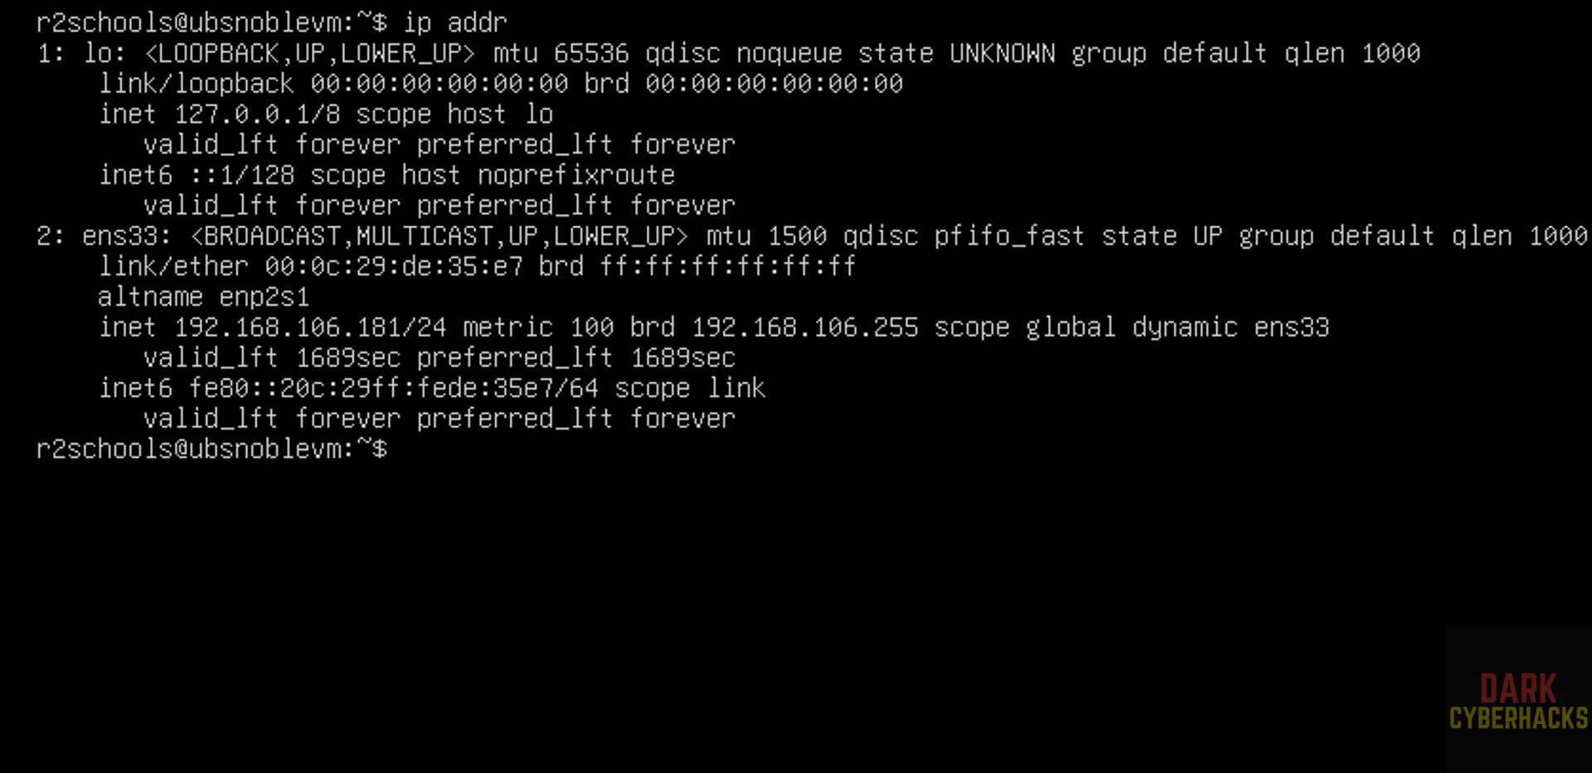
pyautogui.hotkey('ctrl', 'l')
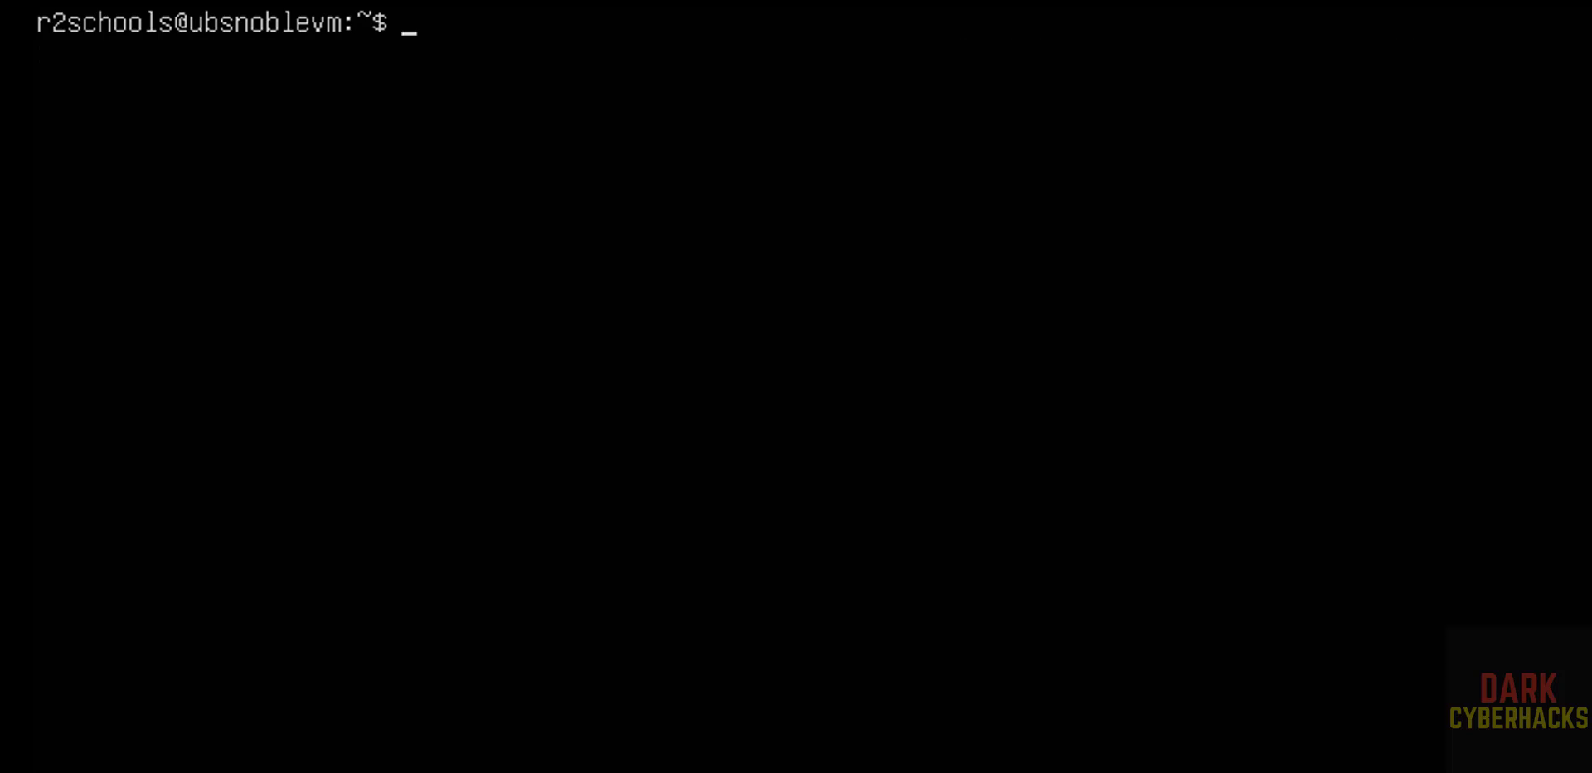
# Display the OS release information with more /etc/os-release
pyautogui.write('more /etc/')
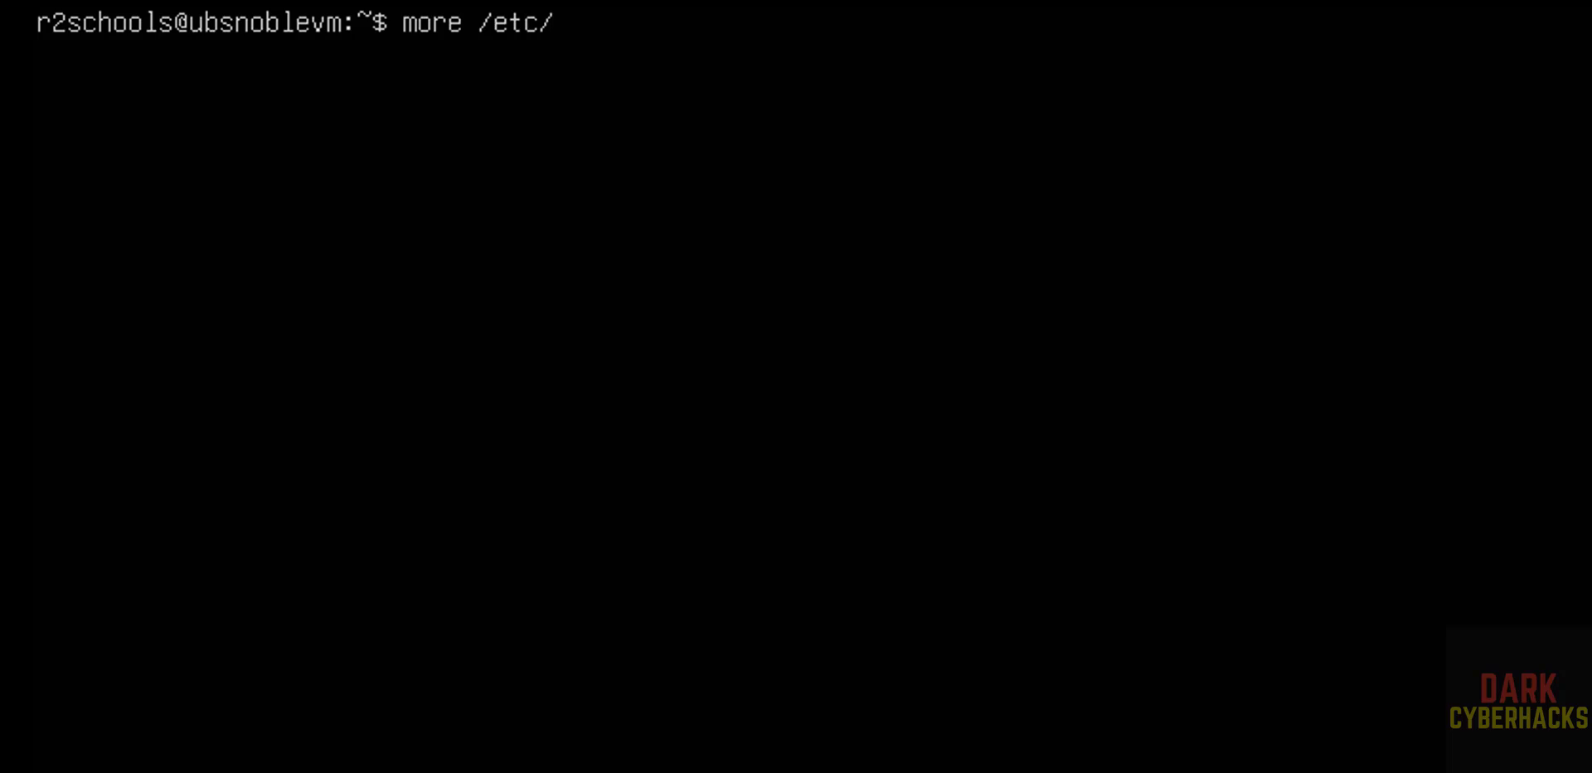
pyautogui.write('os-release')
pyautogui.press('Return')
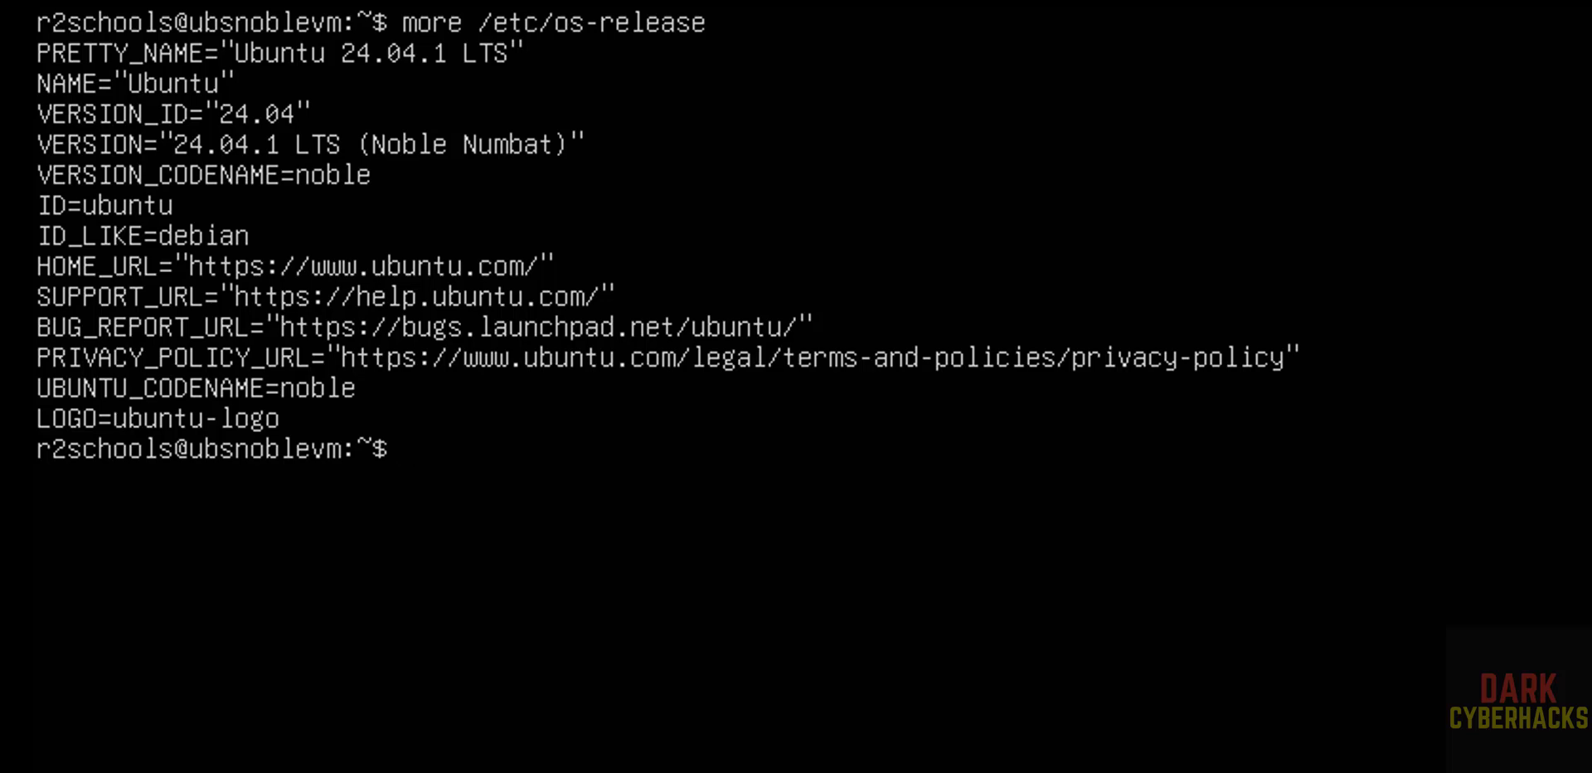
# Enter the command sudo apt update to refresh the package lists
pyautogui.write('sudo apt ')
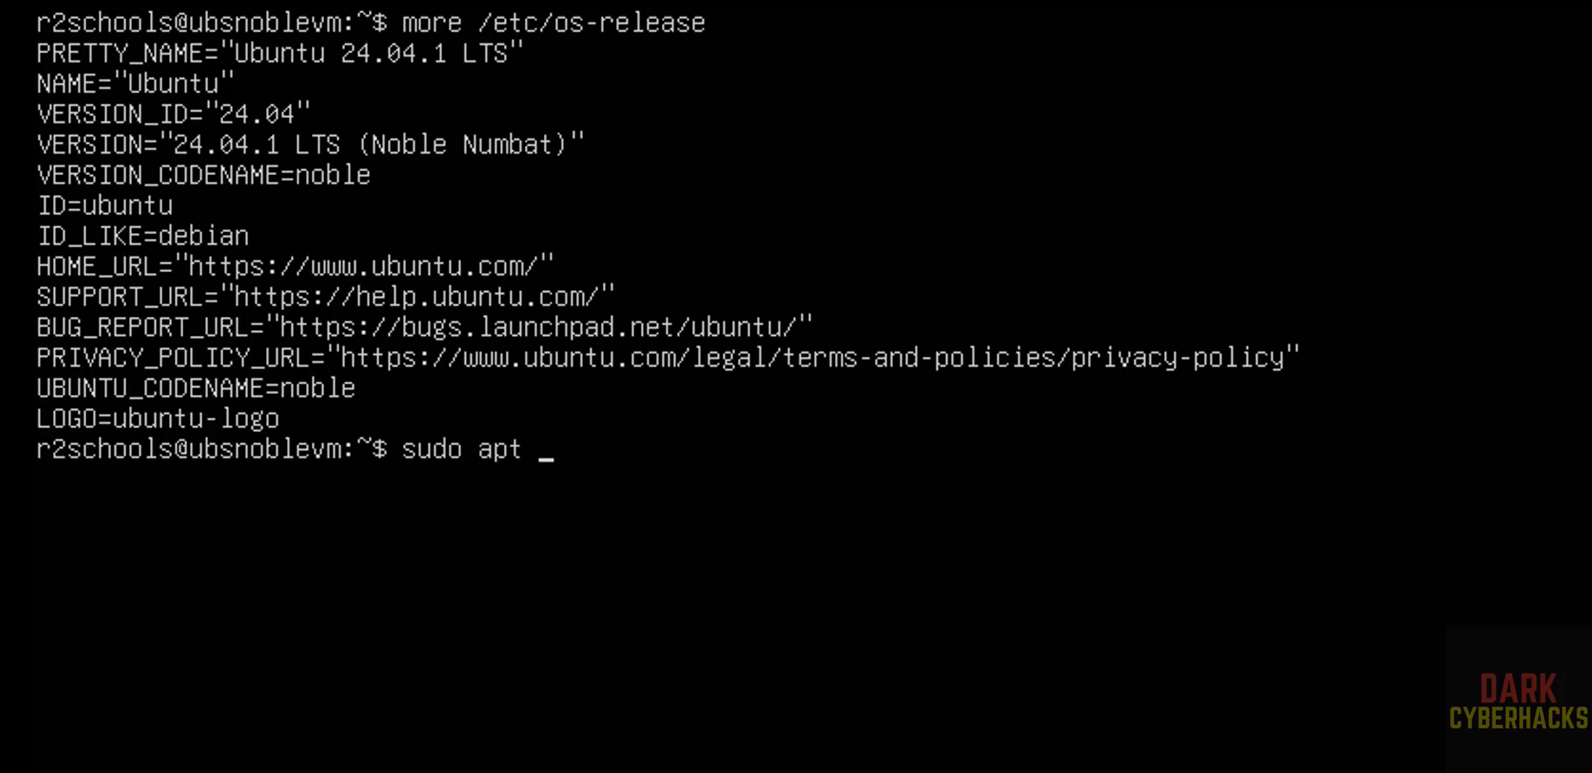
pyautogui.write('update')
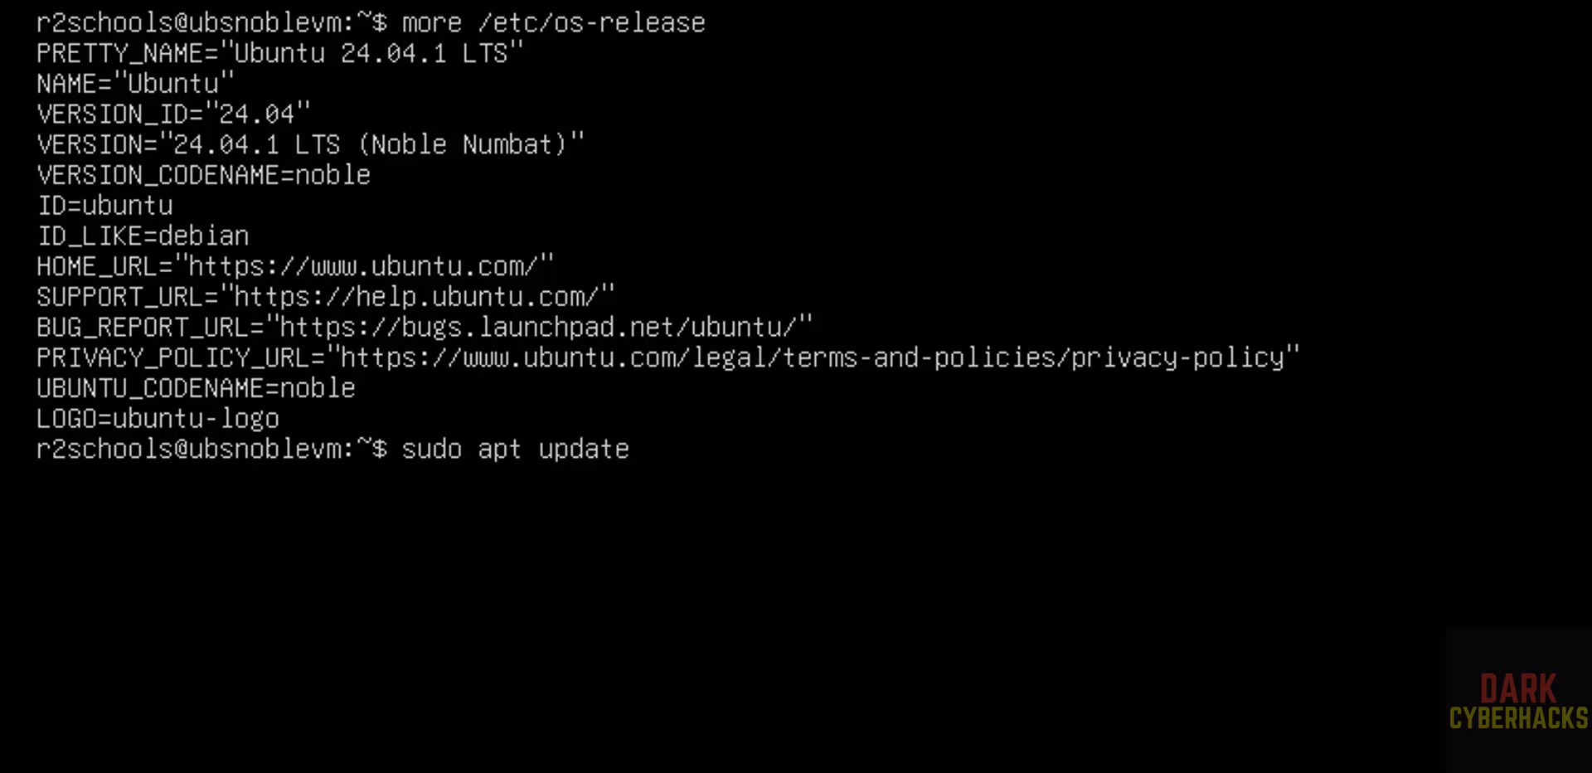